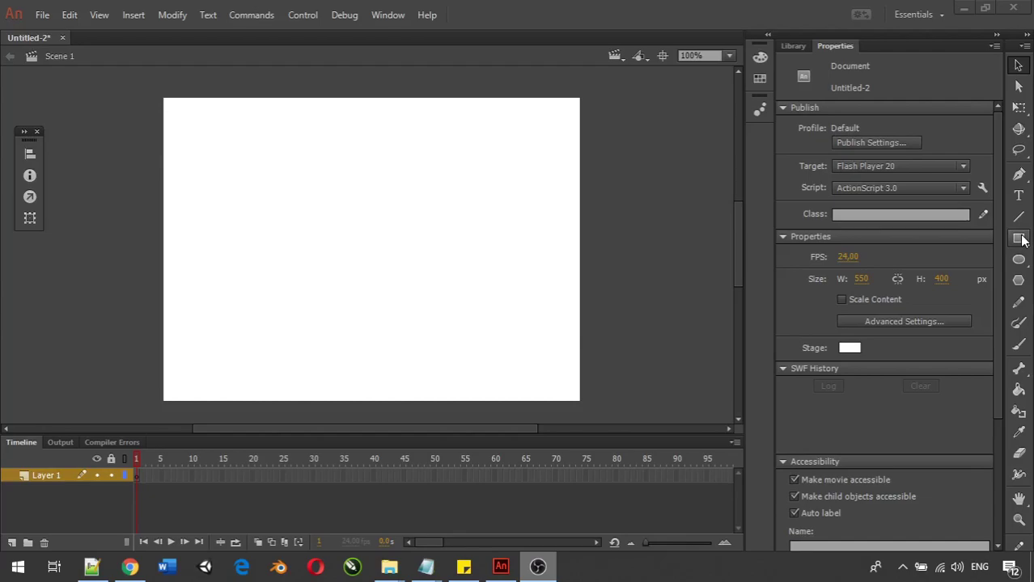
# Step: Draw a green square about 62 px wide near the stage's left edge and insert a keyframe at frame 30
pyautogui.moveTo(1020, 240); pyautogui.dragTo(975, 238)
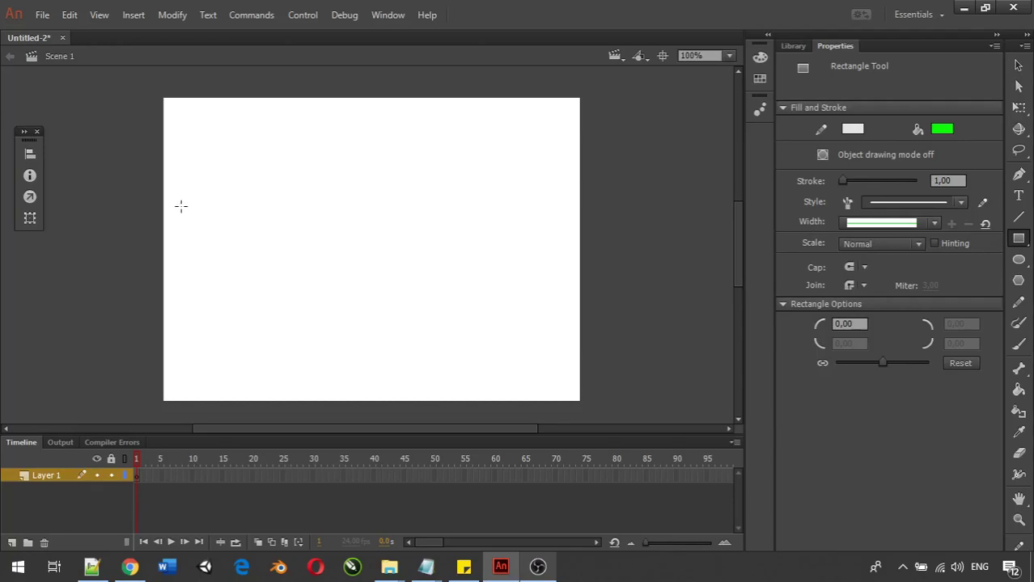
pyautogui.moveTo(182, 206); pyautogui.dragTo(228, 253)
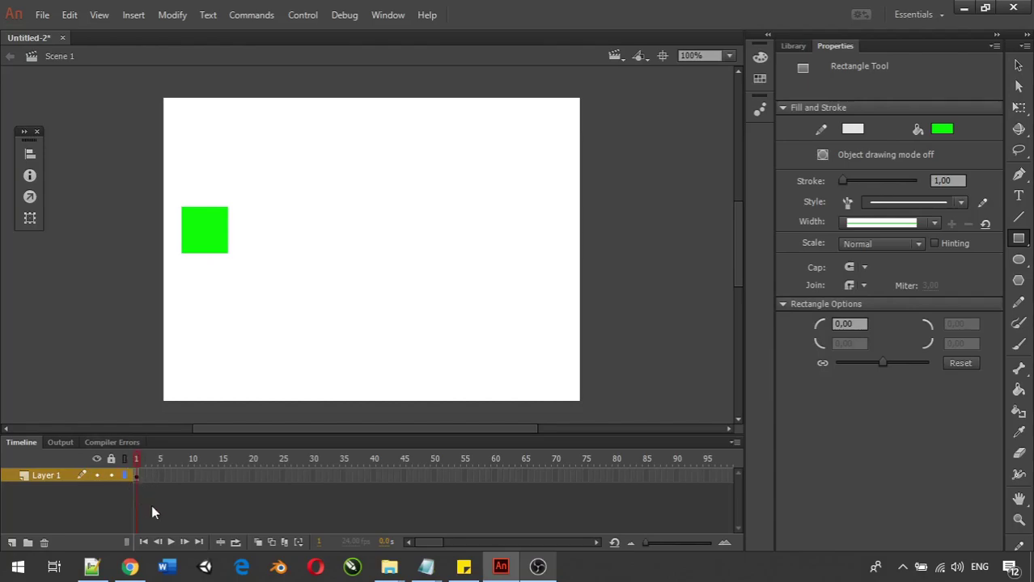
pyautogui.rightClick(315, 477)
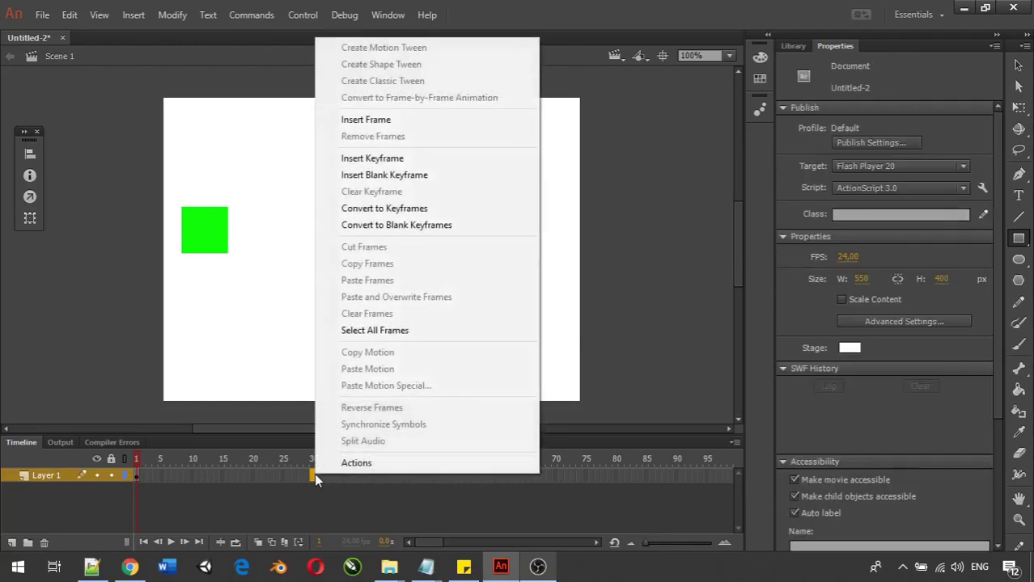
pyautogui.click(383, 159)
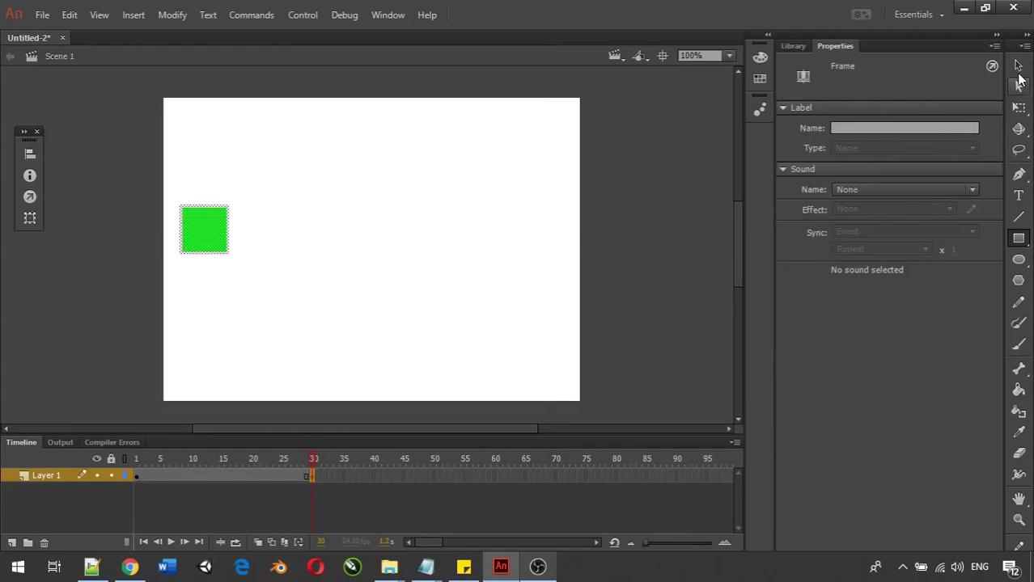
# Step: Move the green square at frame 30 horizontally across to the stage's right side, about X 464, Y 133, and play the timeline
pyautogui.click(1018, 68)
pyautogui.moveTo(342, 296); pyautogui.dragTo(127, 183)
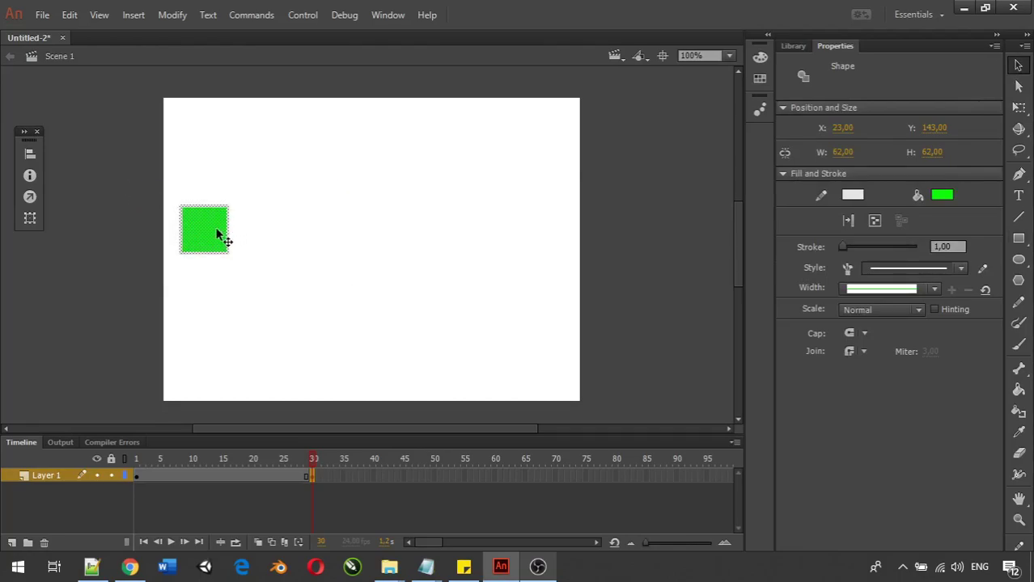
pyautogui.moveTo(214, 229); pyautogui.dragTo(550, 227)
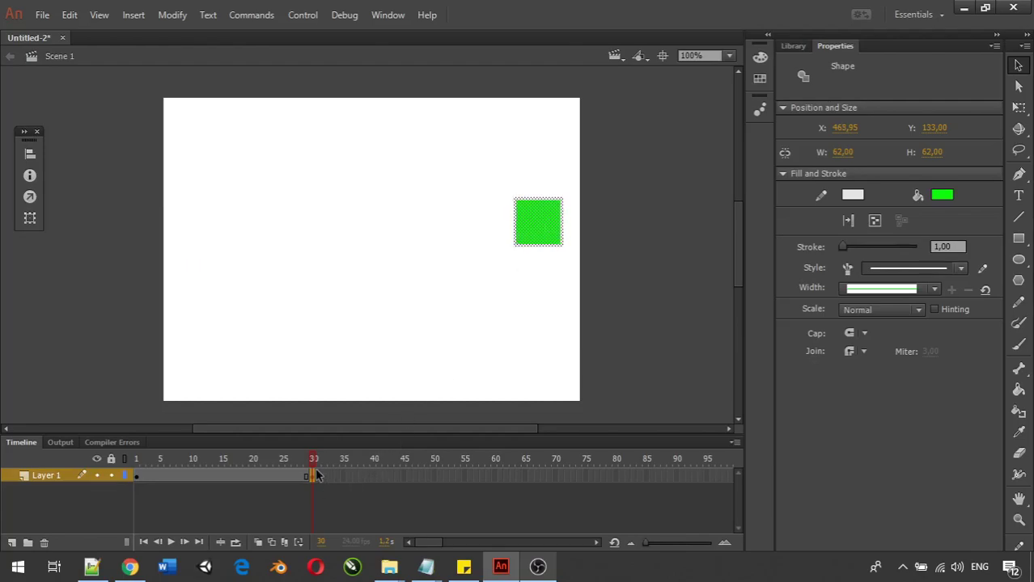
pyautogui.click(171, 542)
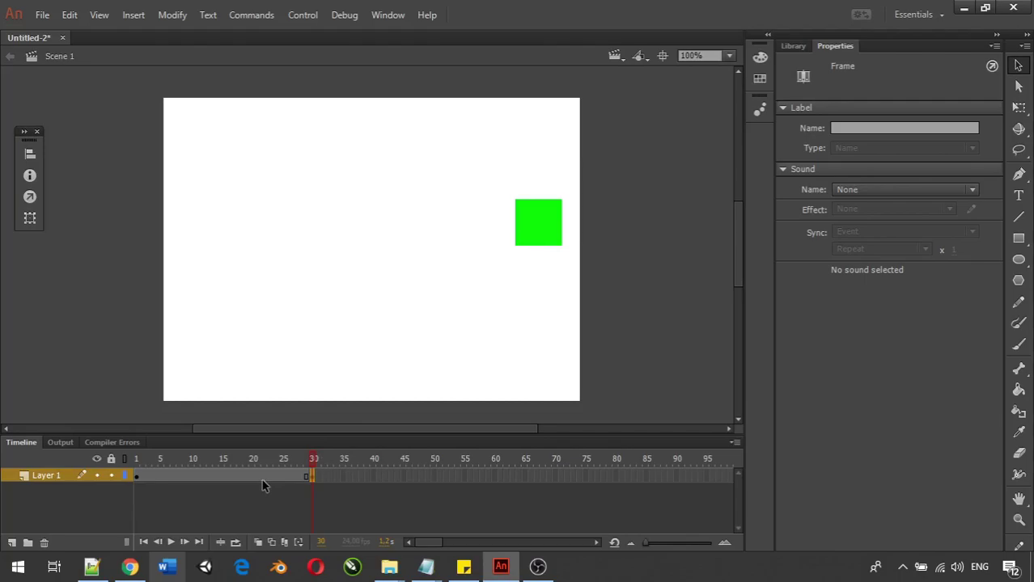
# Step: Create a classic tween between the keyframes at frames 1 and 30 and preview the square's movement
pyautogui.rightClick(203, 477)
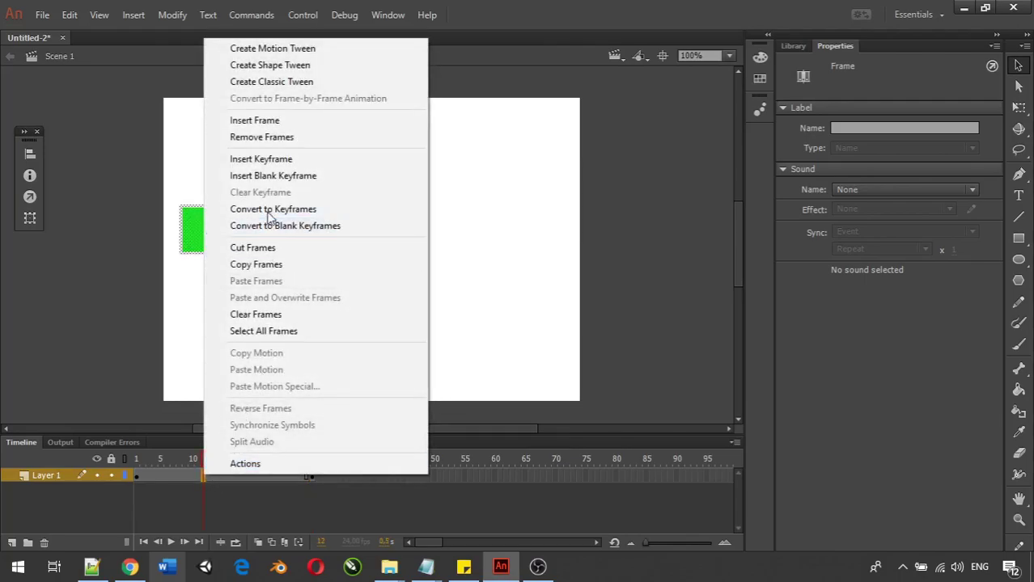
pyautogui.click(305, 84)
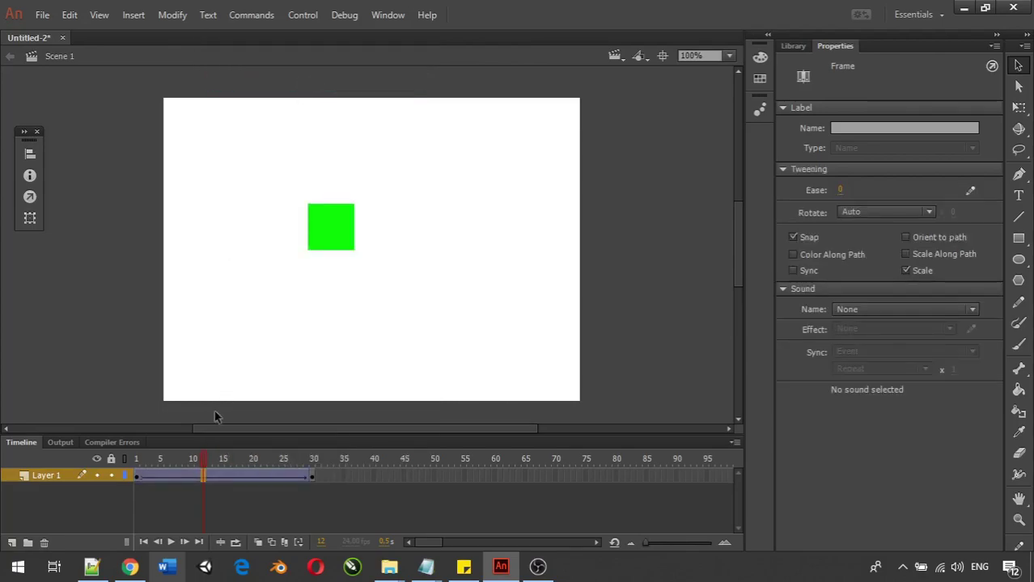
pyautogui.click(137, 458)
pyautogui.click(169, 546)
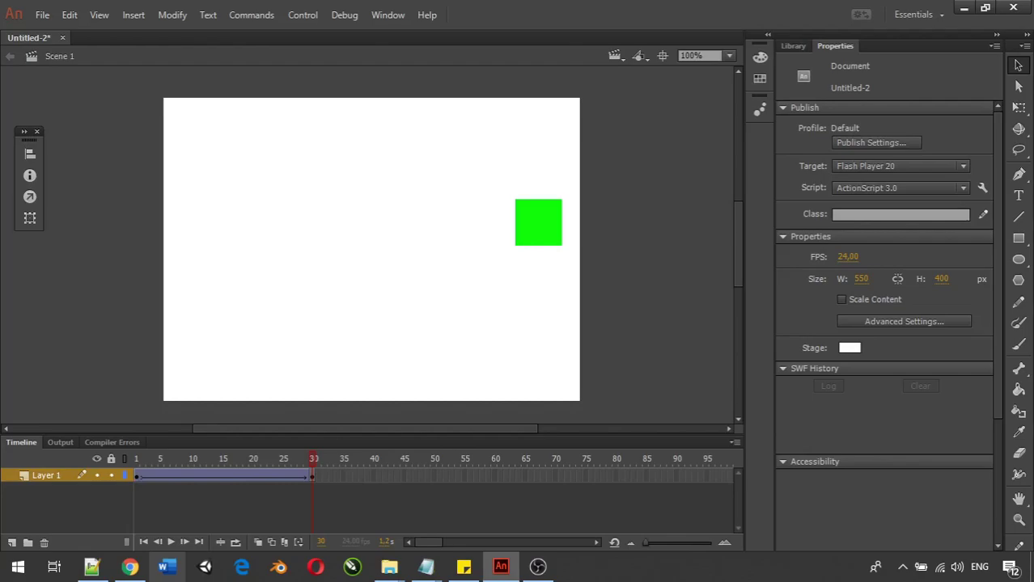
pyautogui.click(537, 566)
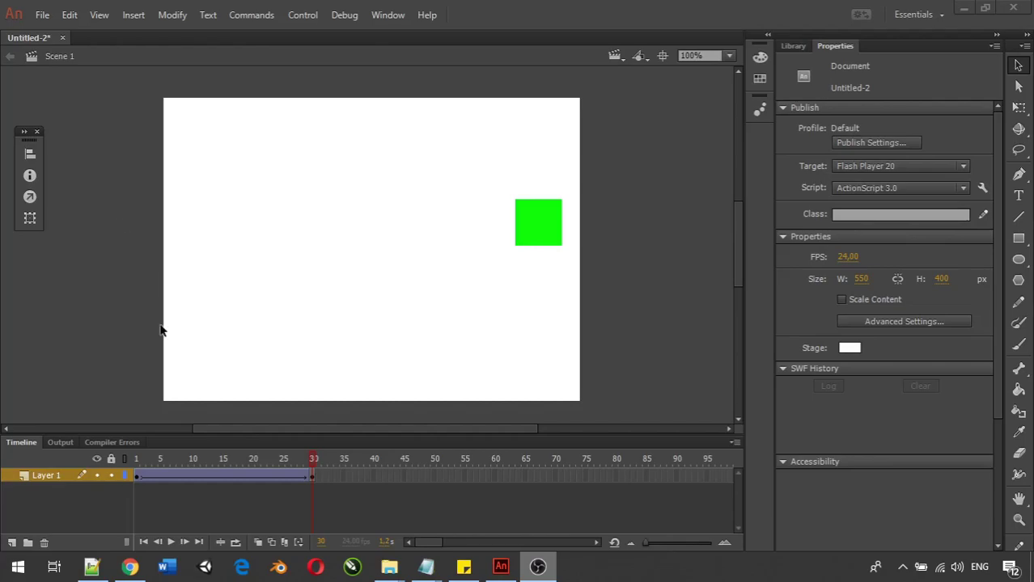
pyautogui.click(138, 477)
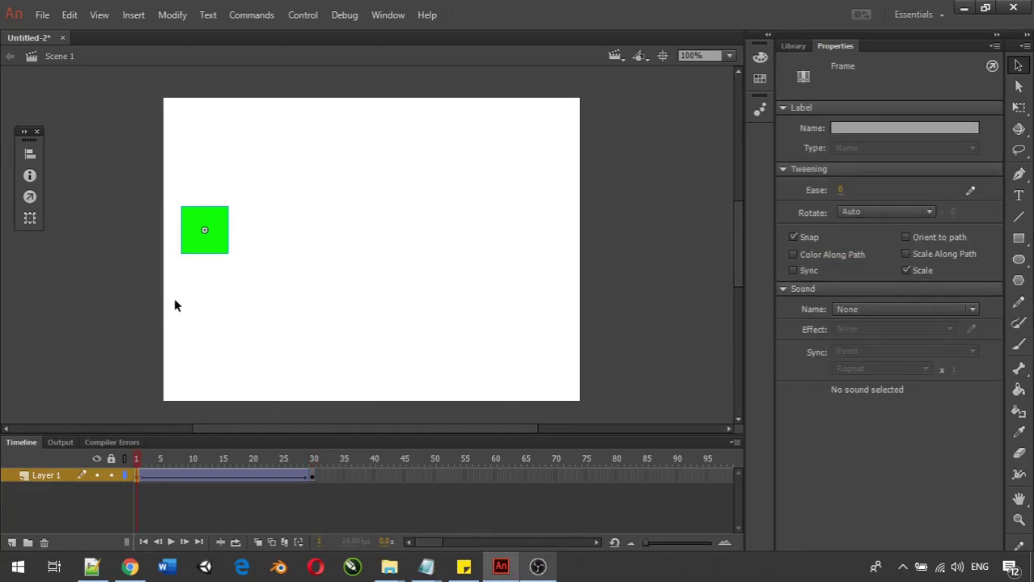
pyautogui.moveTo(137, 459); pyautogui.dragTo(319, 453)
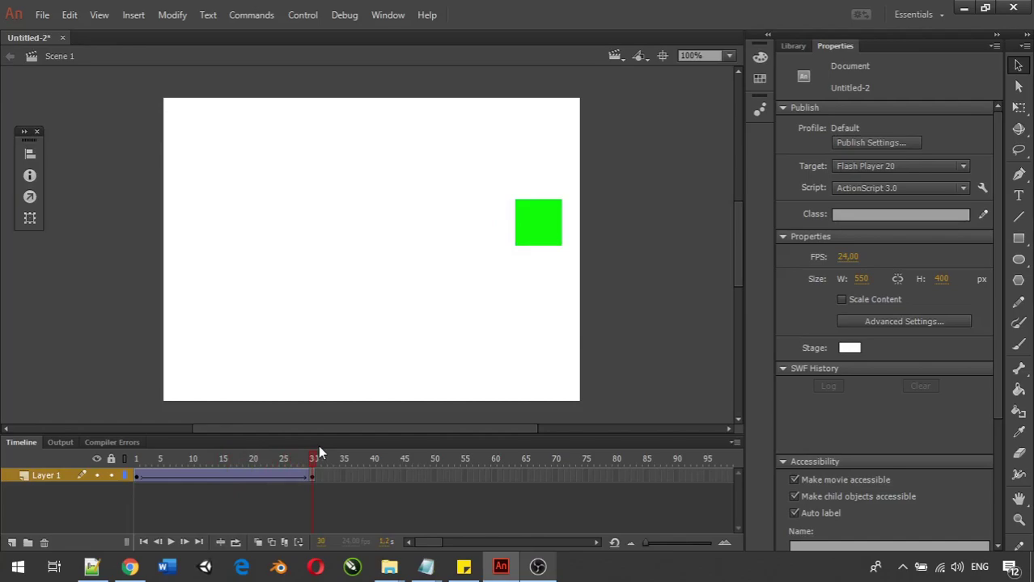
pyautogui.moveTo(314, 454); pyautogui.dragTo(139, 458)
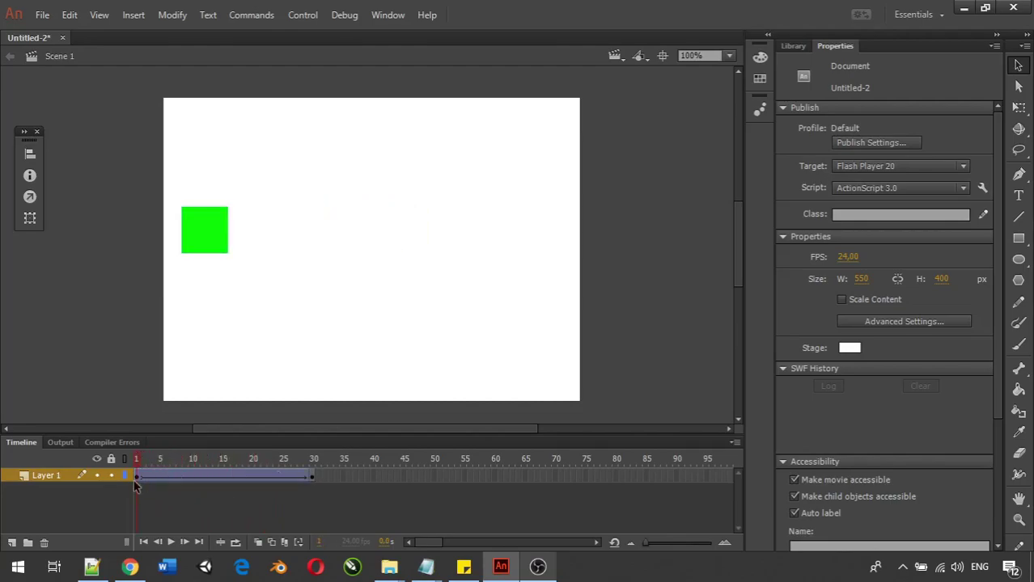
# Step: Scale the square at frame 30 down to about 28 × 28 px and play the animation from frame 1
pyautogui.click(138, 477)
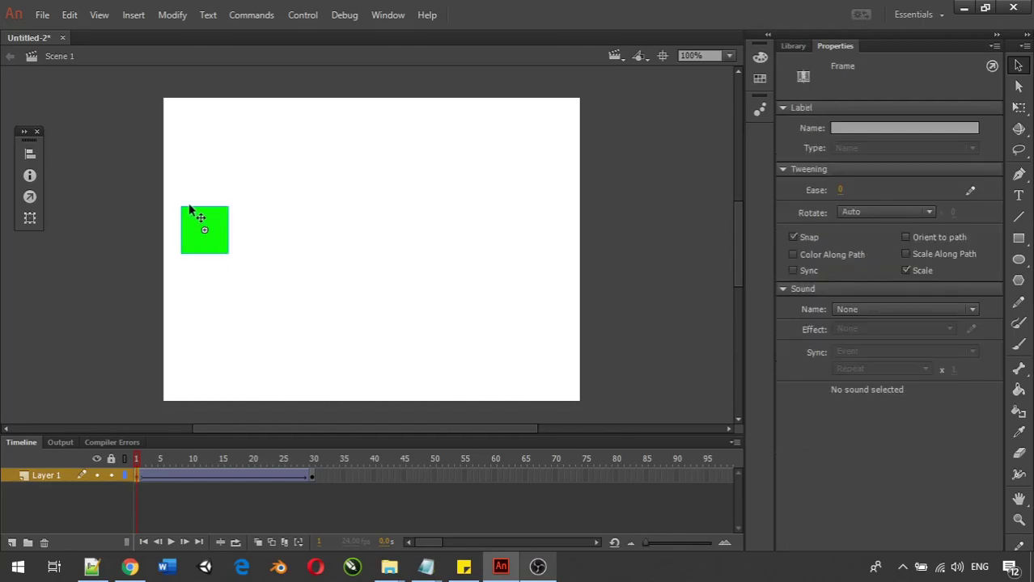
pyautogui.click(312, 475)
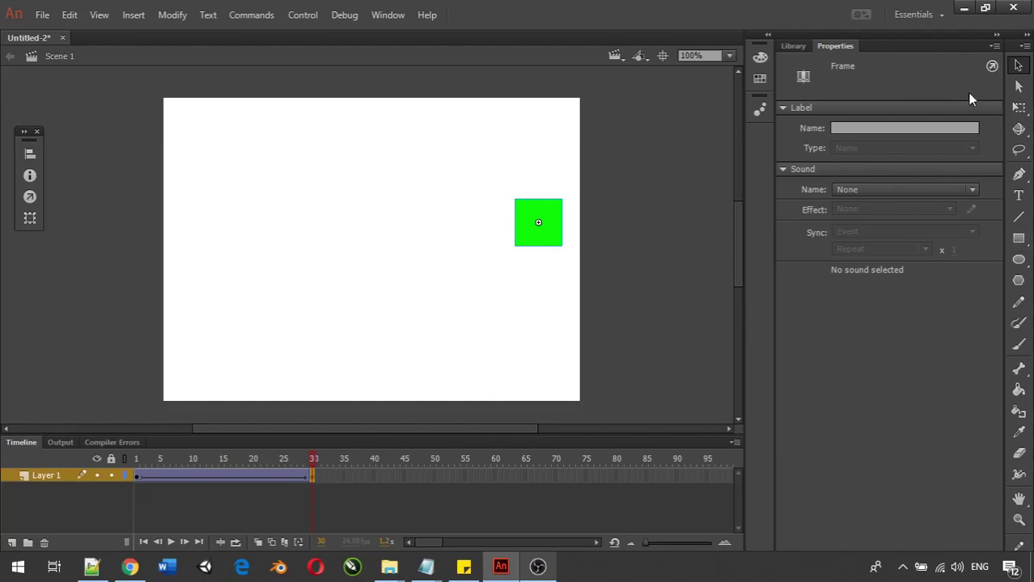
pyautogui.click(1015, 114)
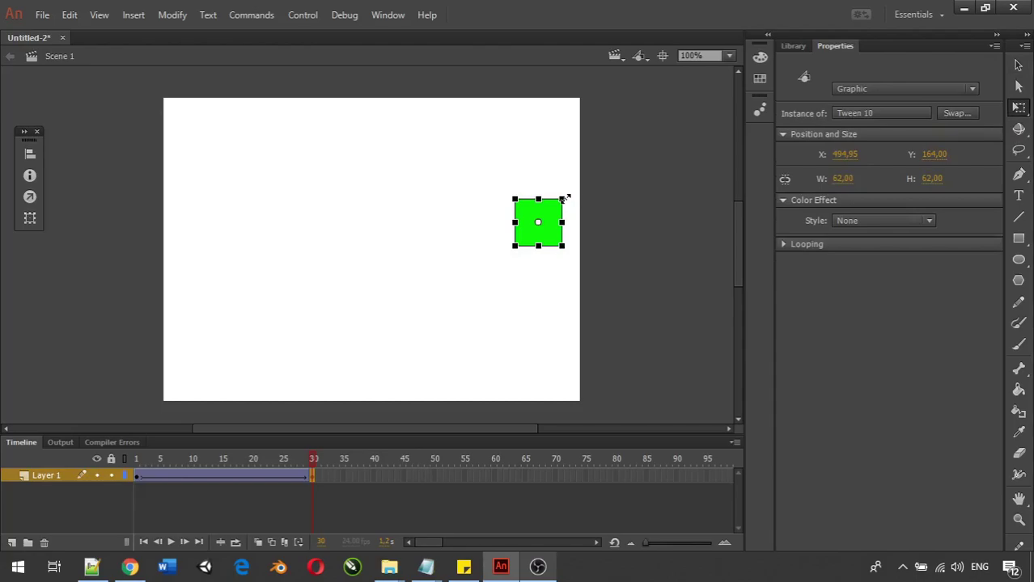
pyautogui.moveTo(564, 198); pyautogui.dragTo(553, 212)
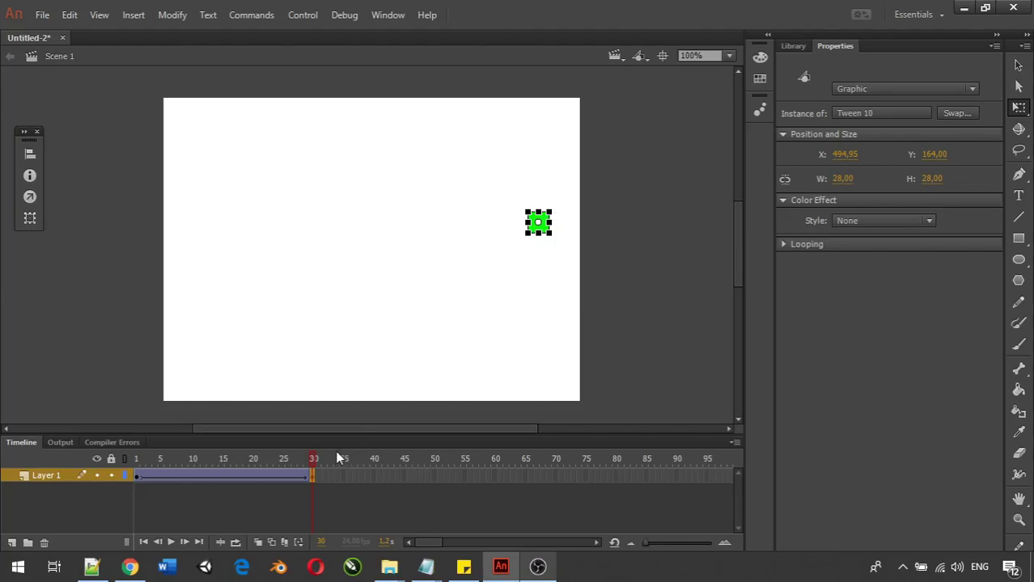
pyautogui.moveTo(313, 464); pyautogui.dragTo(134, 472)
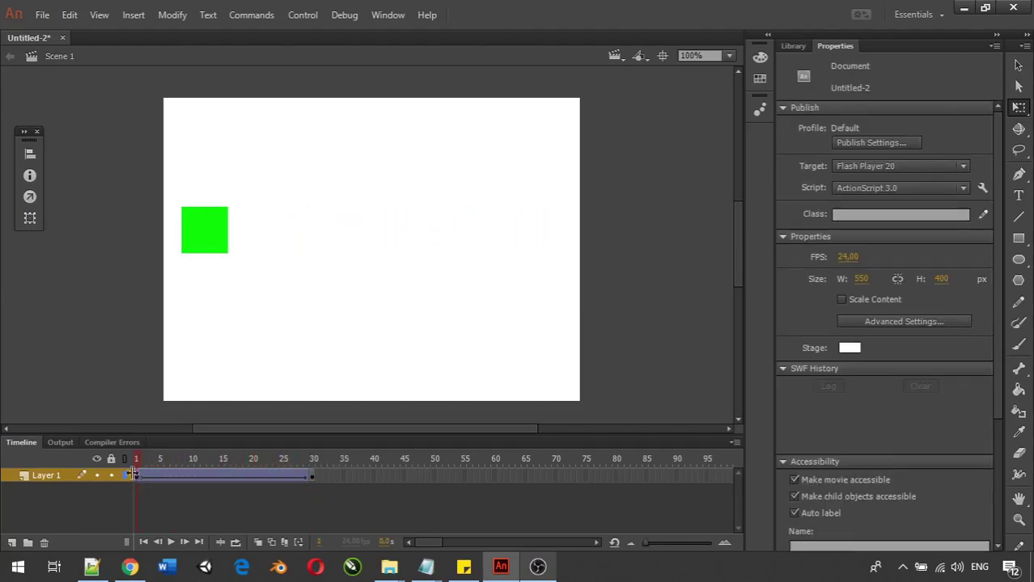
pyautogui.click(170, 545)
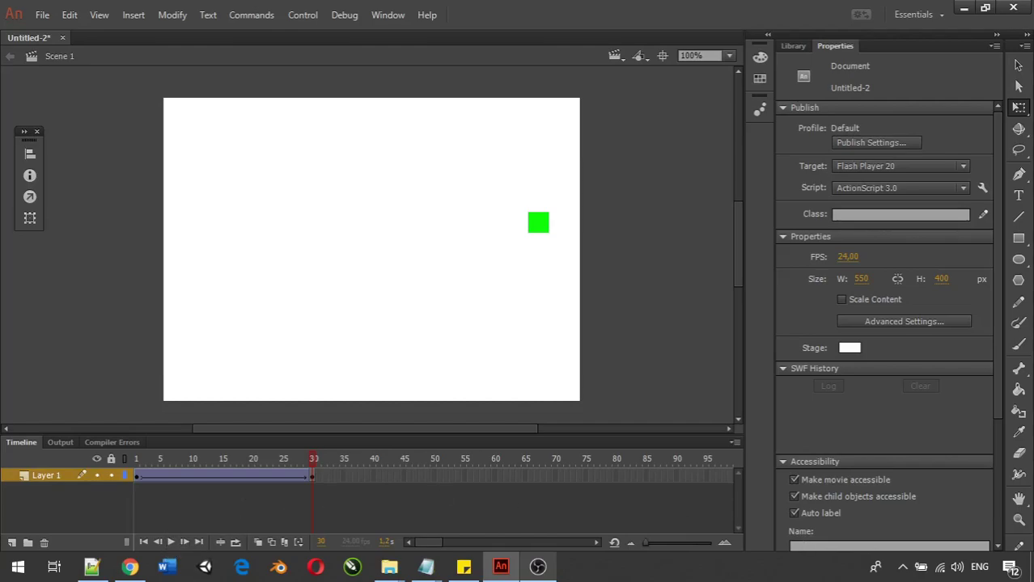
pyautogui.click(538, 567)
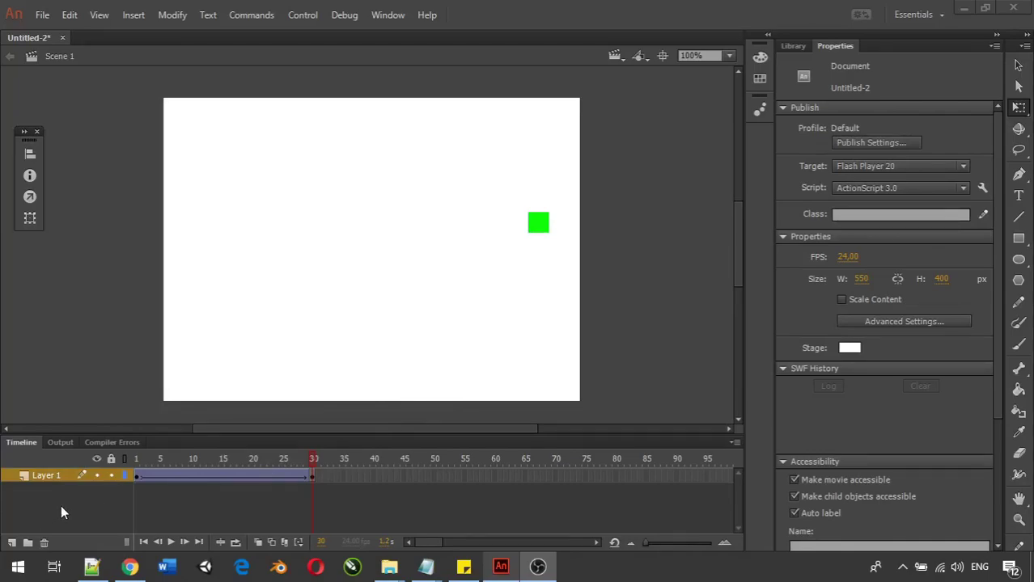
# Step: Apply the Brightness color effect to the square at frame 1 and set its brightness to 0%
pyautogui.click(138, 478)
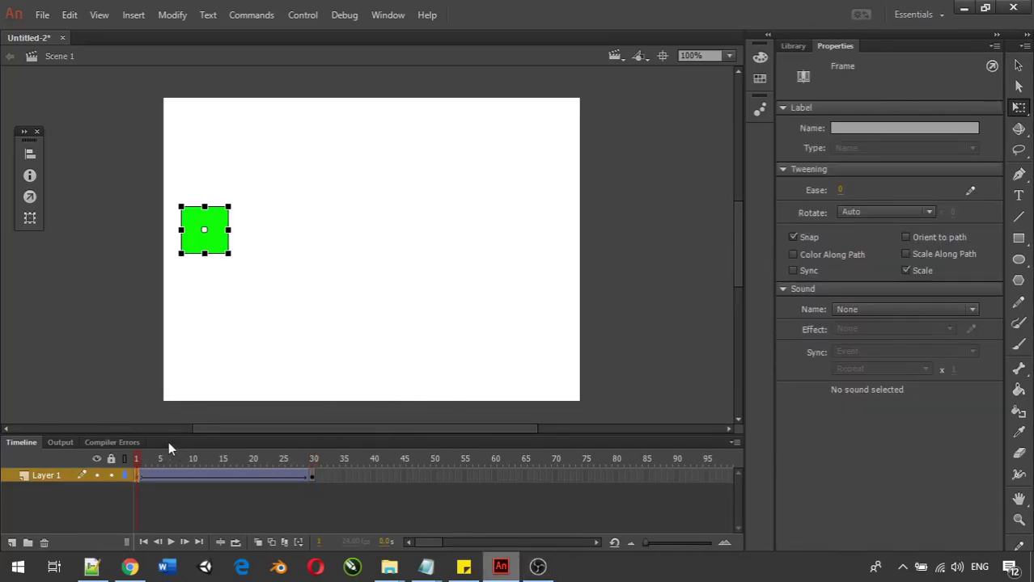
pyautogui.click(212, 228)
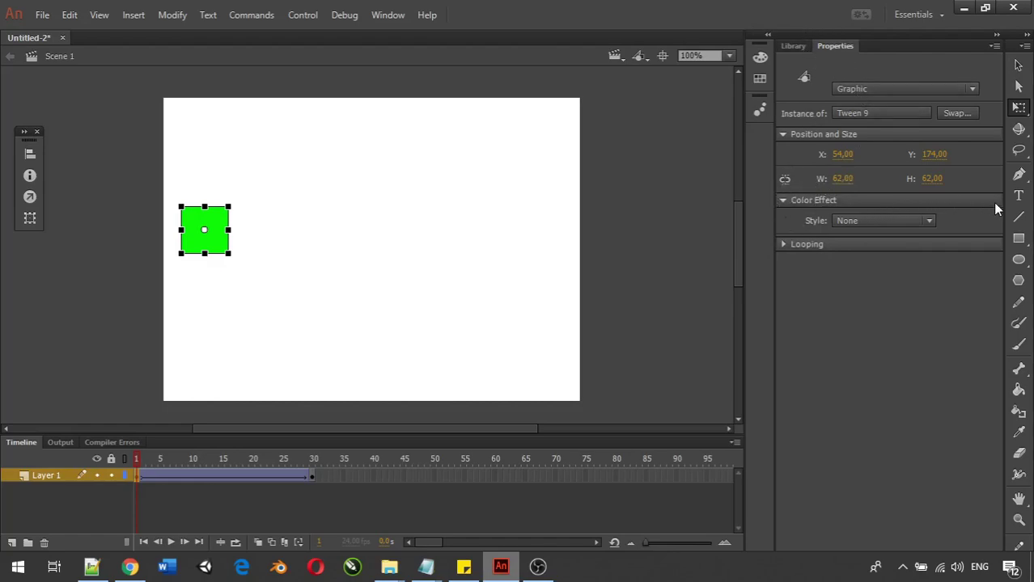
pyautogui.click(864, 223)
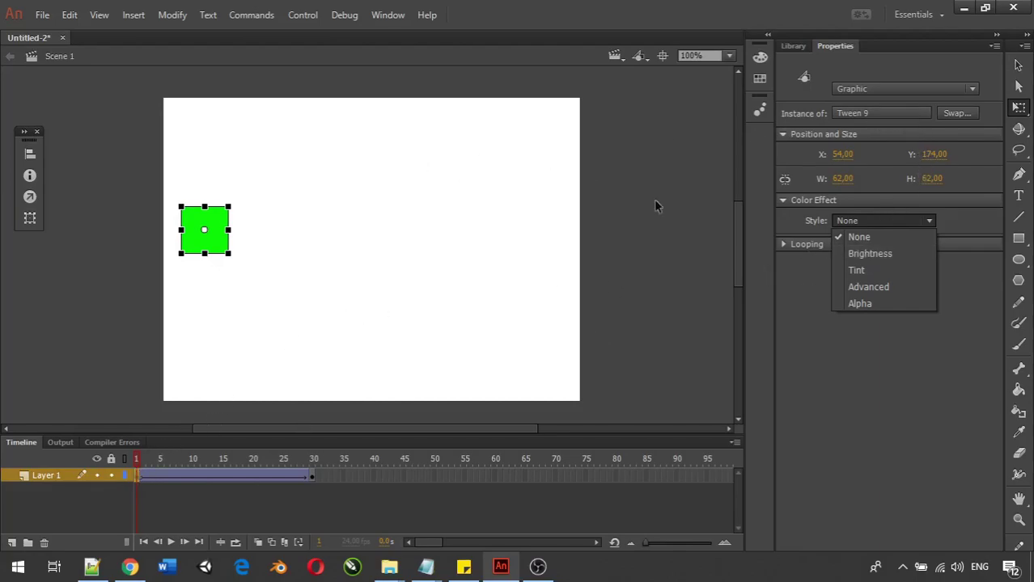
pyautogui.click(870, 253)
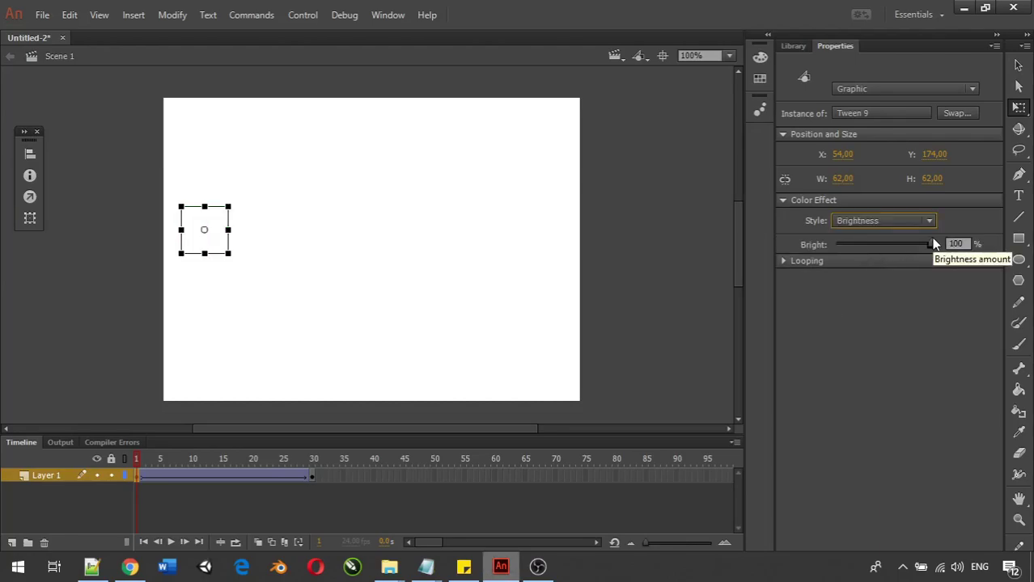
pyautogui.moveTo(932, 245); pyautogui.dragTo(888, 247)
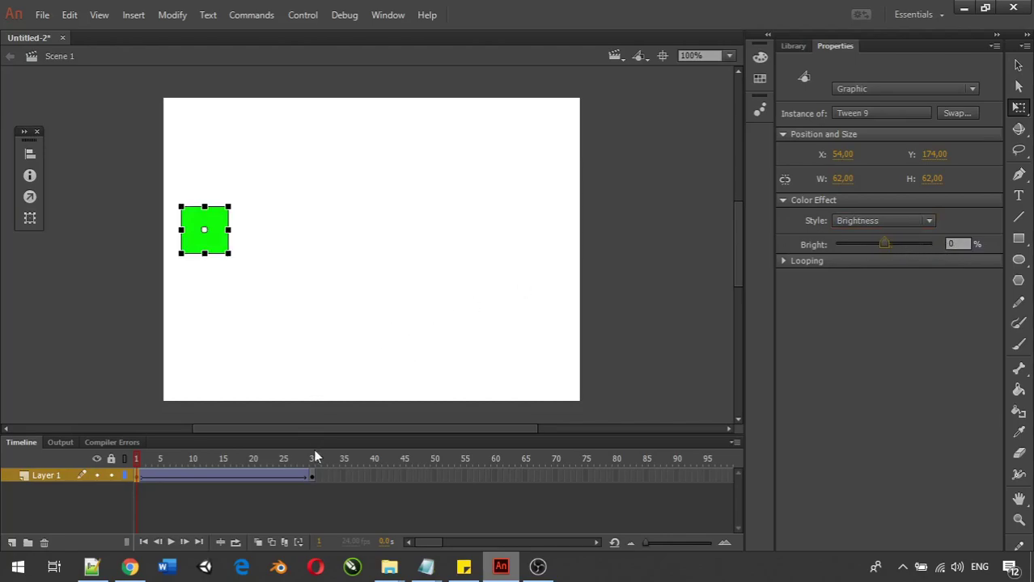
# Step: Apply a 100% Brightness color effect to the square at frame 30 and play the animation from frame 1
pyautogui.click(314, 477)
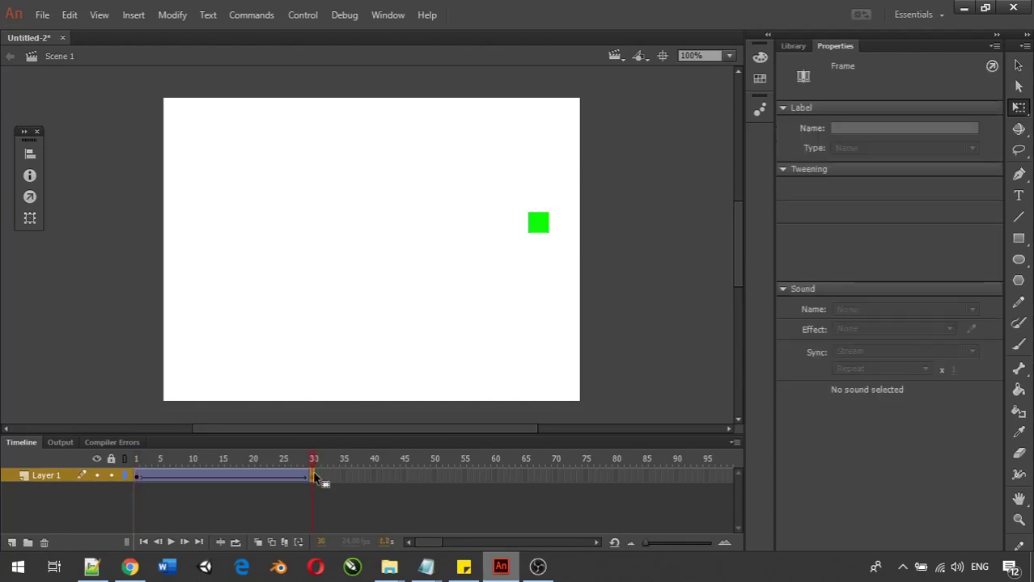
pyautogui.click(544, 228)
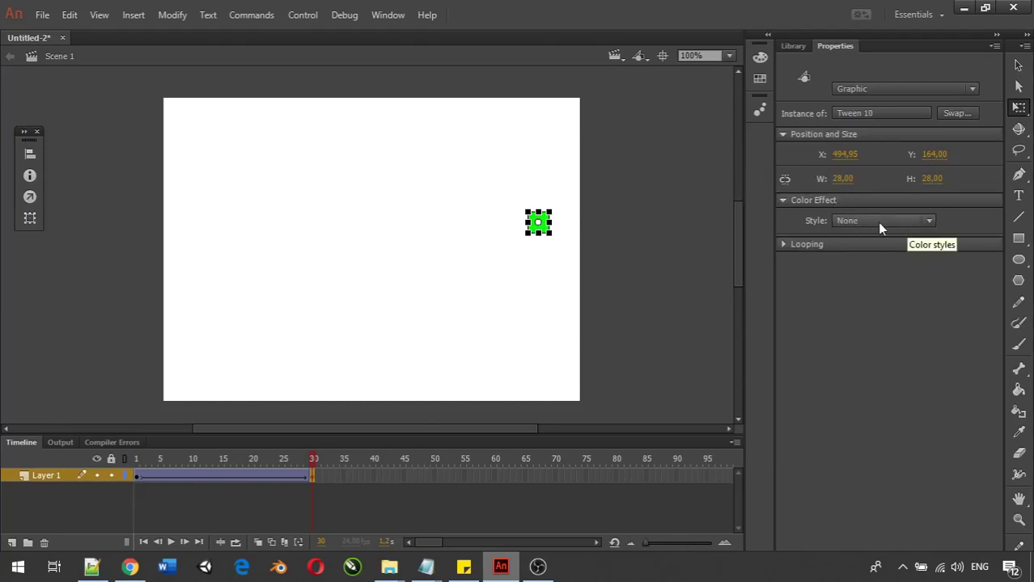
pyautogui.click(921, 224)
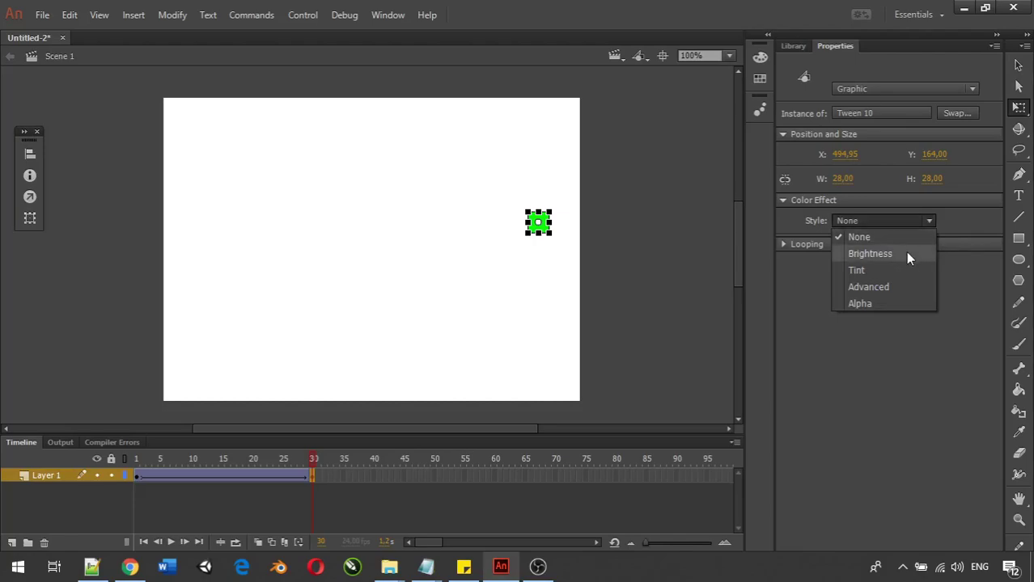
pyautogui.click(904, 254)
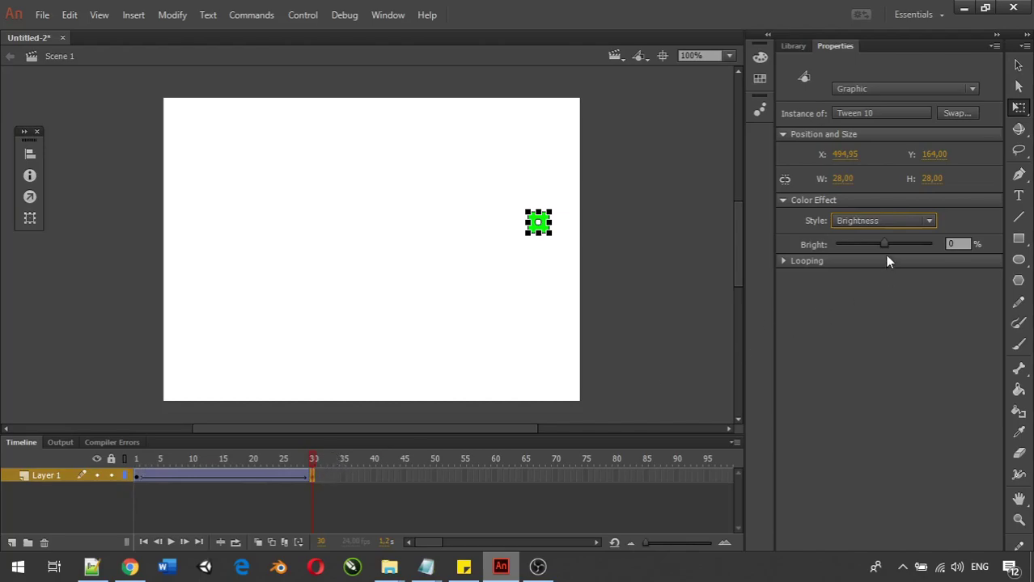
pyautogui.moveTo(884, 246); pyautogui.dragTo(975, 247)
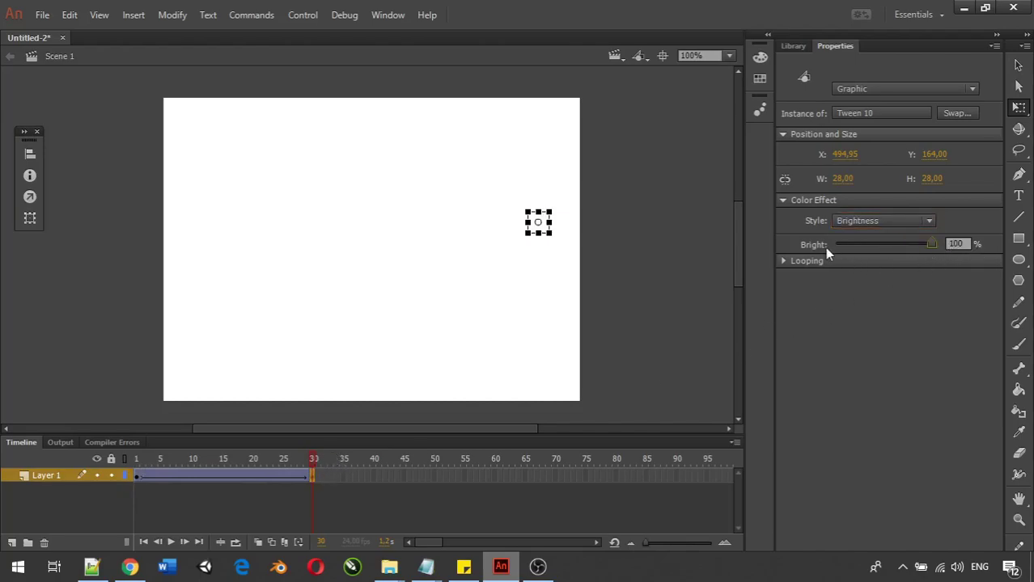
pyautogui.click(878, 220)
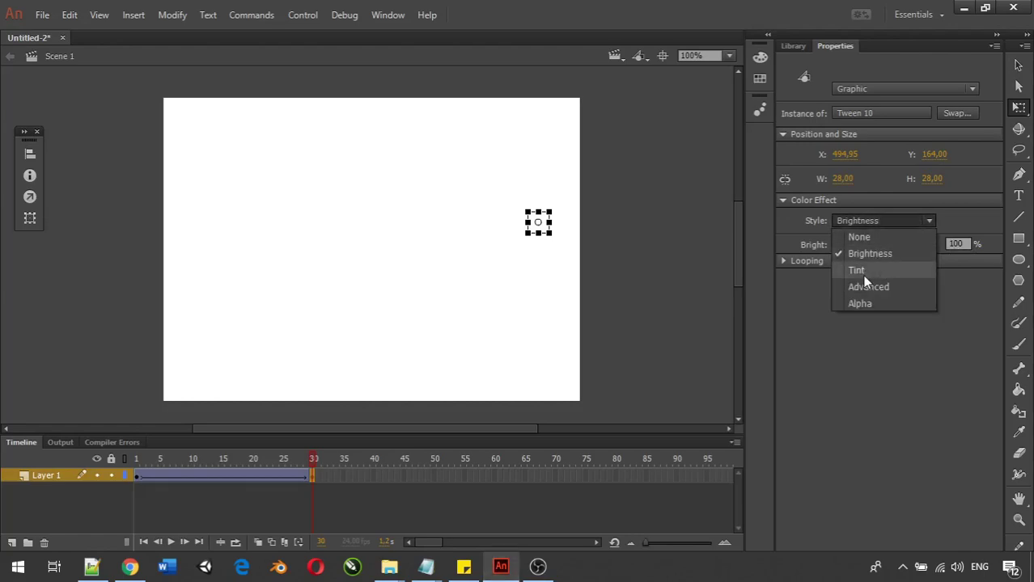
pyautogui.click(825, 374)
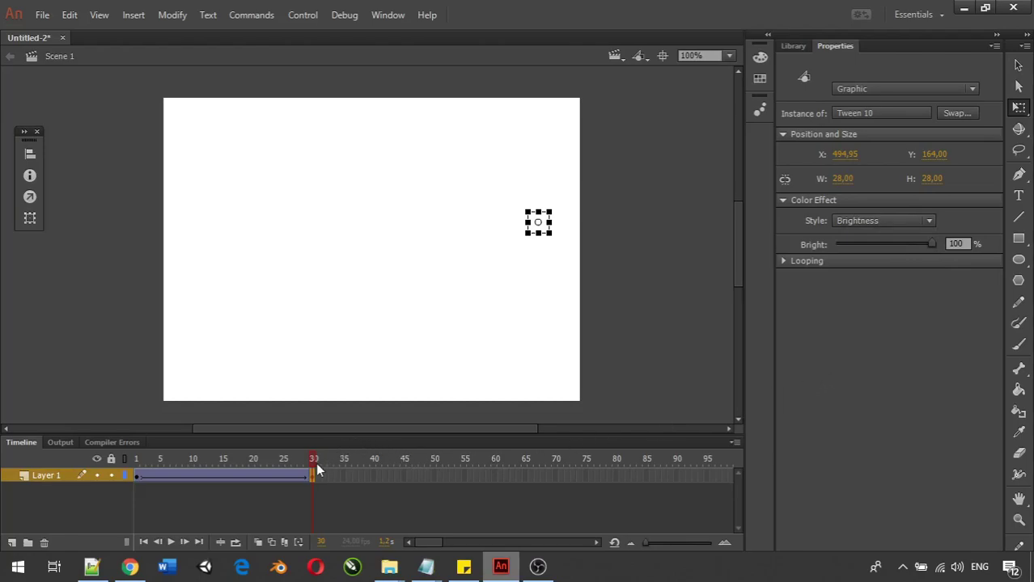
pyautogui.moveTo(315, 459); pyautogui.dragTo(134, 477)
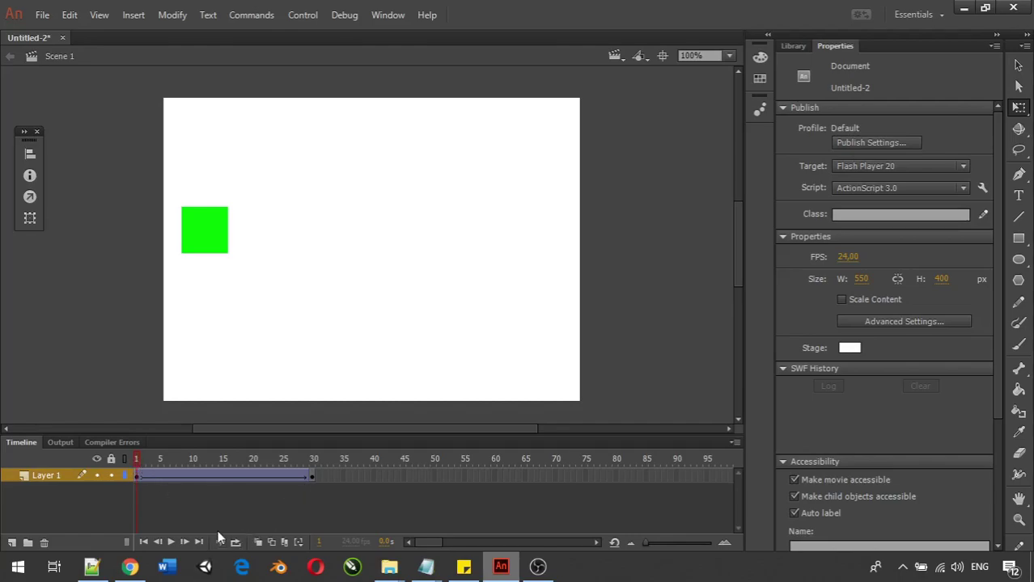
pyautogui.click(172, 542)
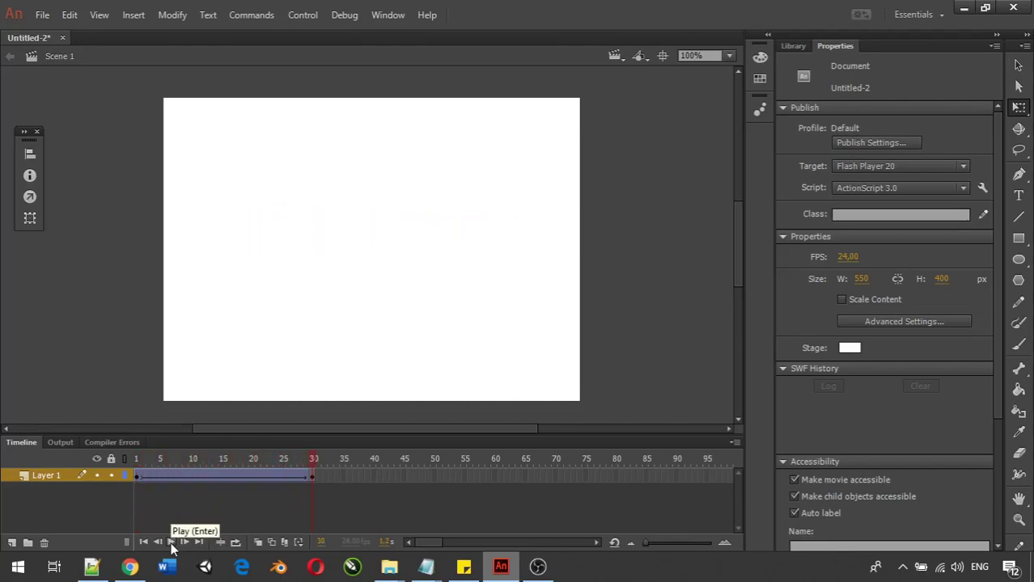
# Step: Replay the tween and inspect individual frames between 1 and 30 to examine the square's position, size and brightness
pyautogui.click(172, 543)
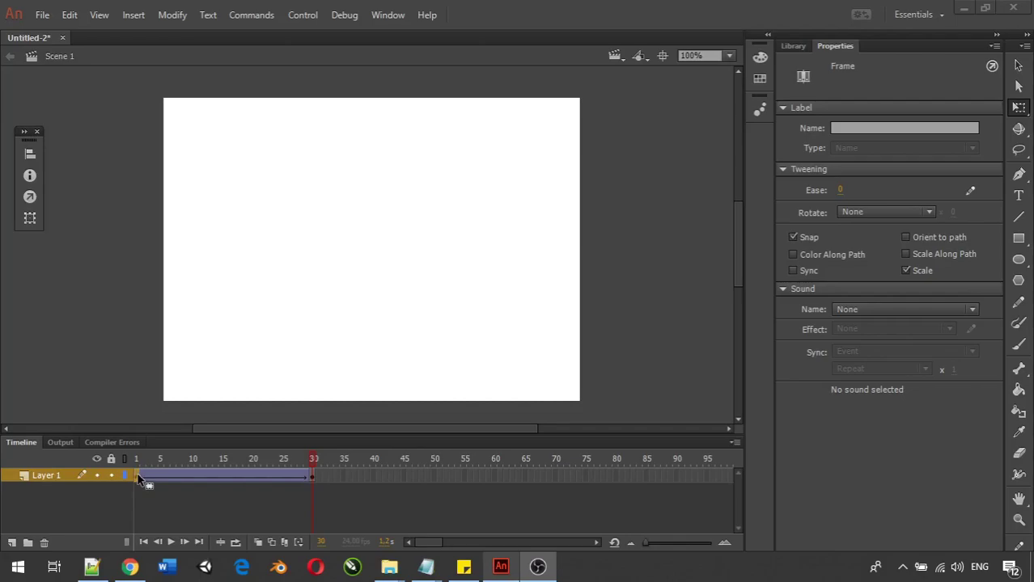
pyautogui.click(172, 480)
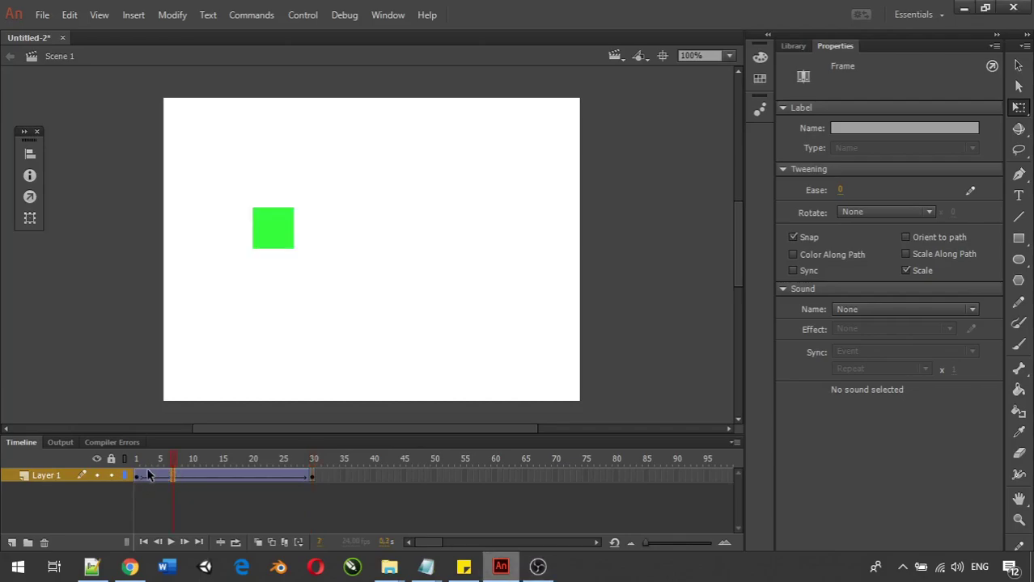
pyautogui.click(137, 477)
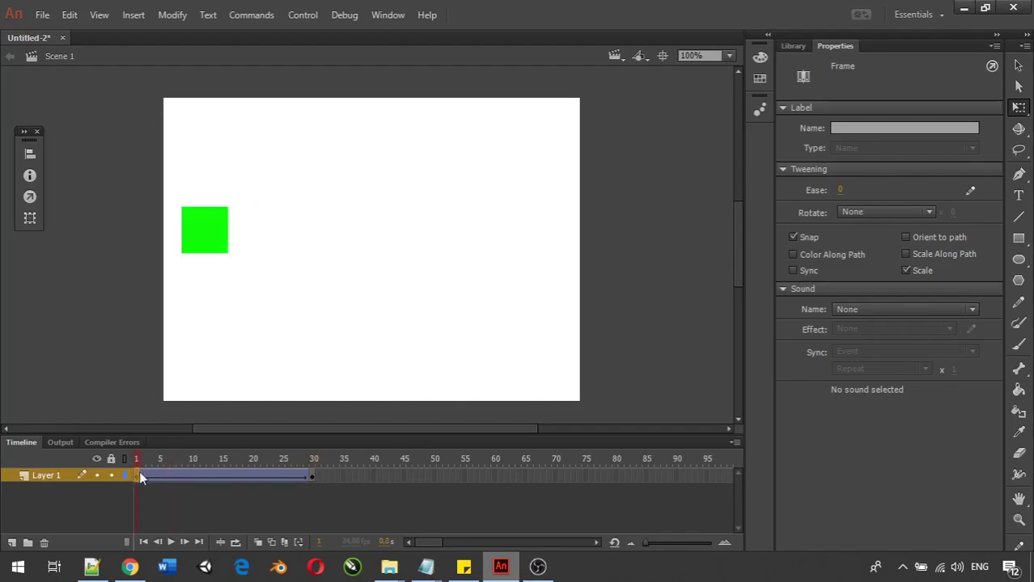
pyautogui.click(156, 467)
pyautogui.click(137, 476)
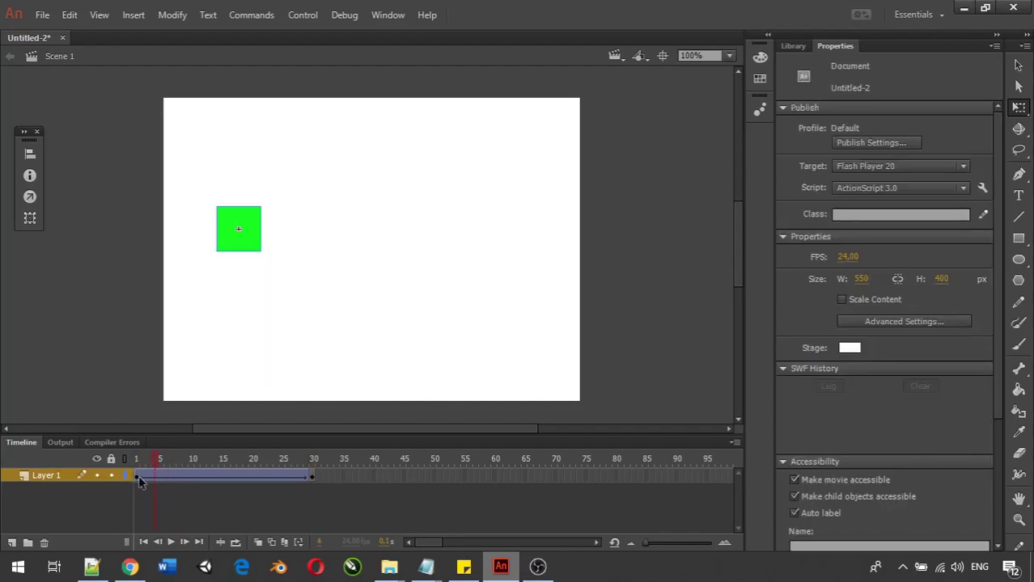
pyautogui.click(174, 460)
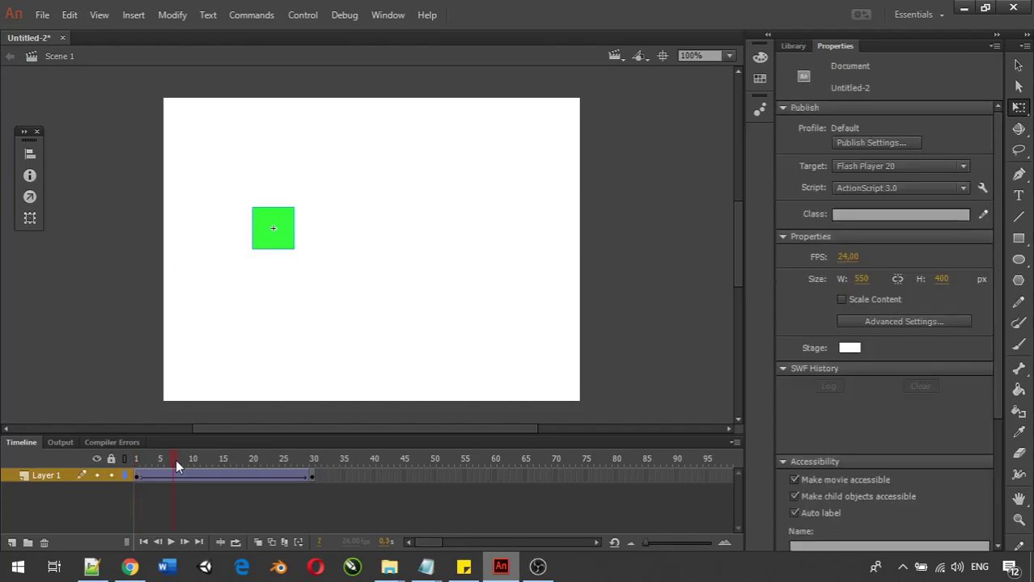
pyautogui.click(161, 477)
pyautogui.click(216, 477)
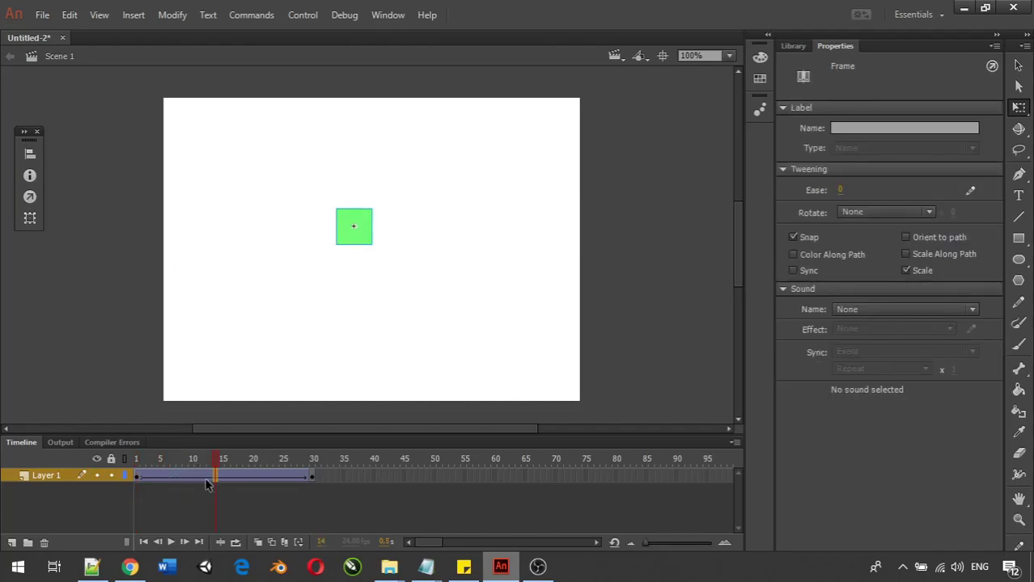
pyautogui.click(223, 477)
pyautogui.click(245, 479)
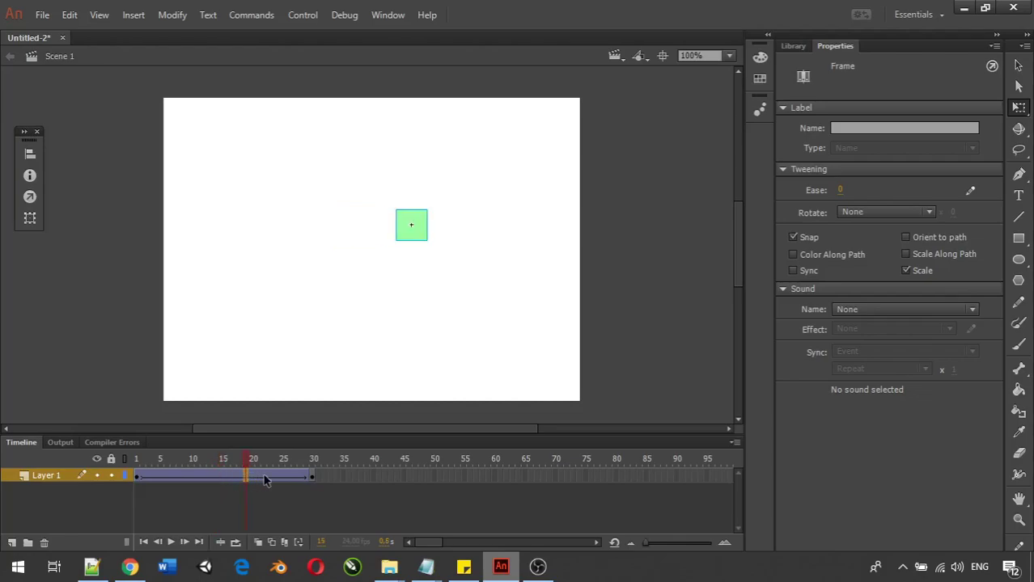
pyautogui.click(266, 478)
pyautogui.click(198, 477)
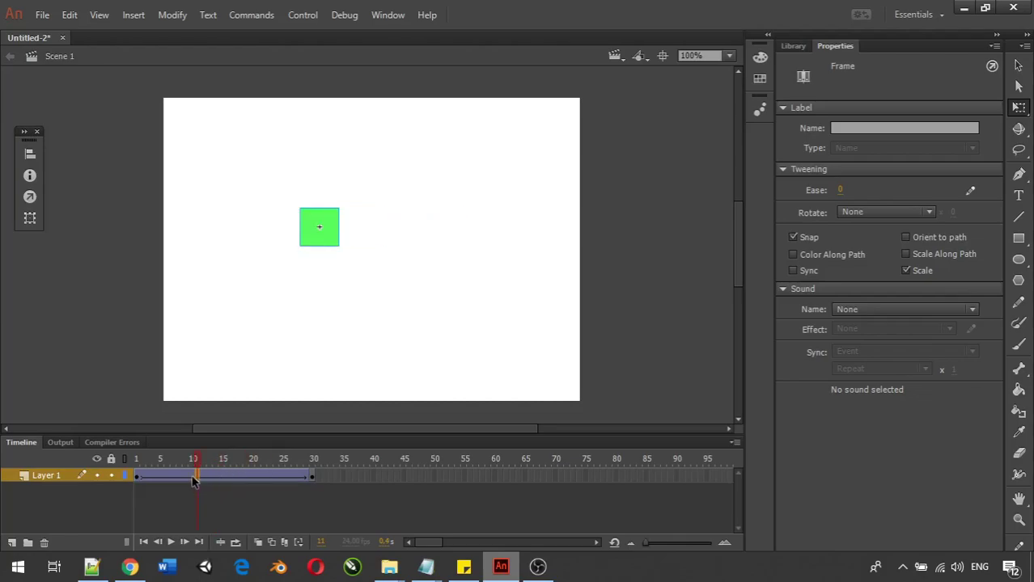
pyautogui.click(174, 477)
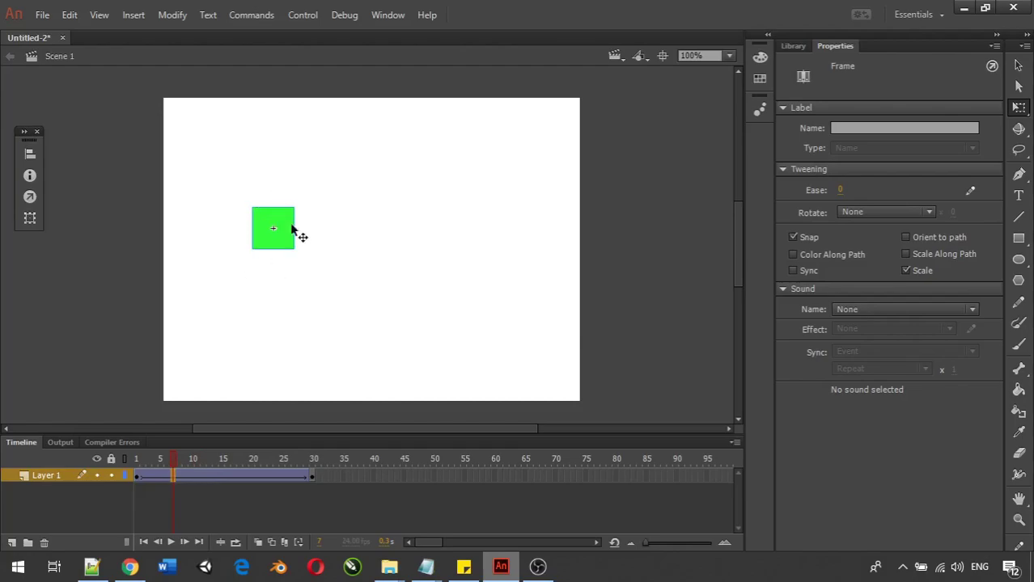
pyautogui.click(279, 253)
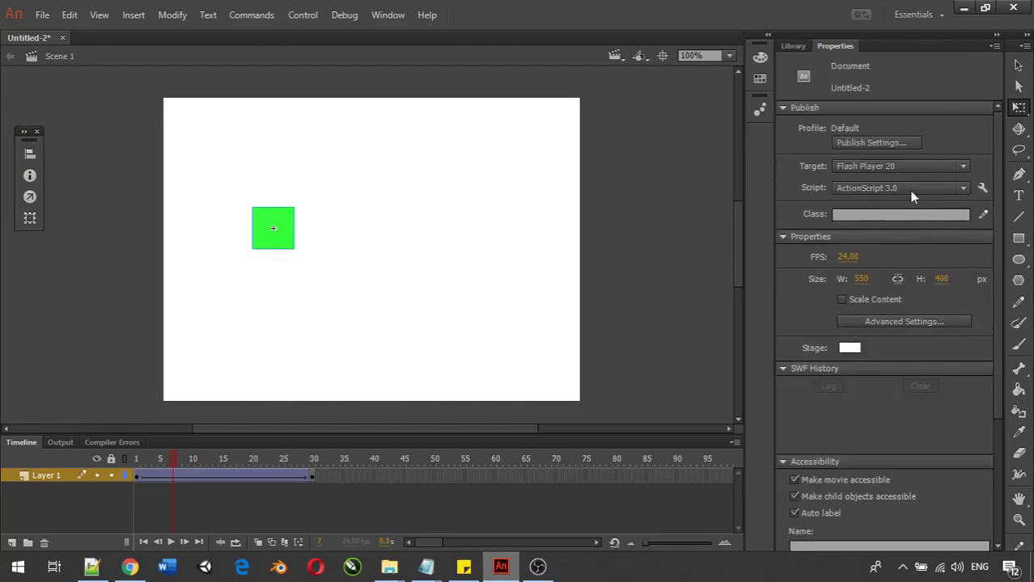
# Step: Set the rotation of the square's classic tween to CW and play the animation
pyautogui.click(139, 477)
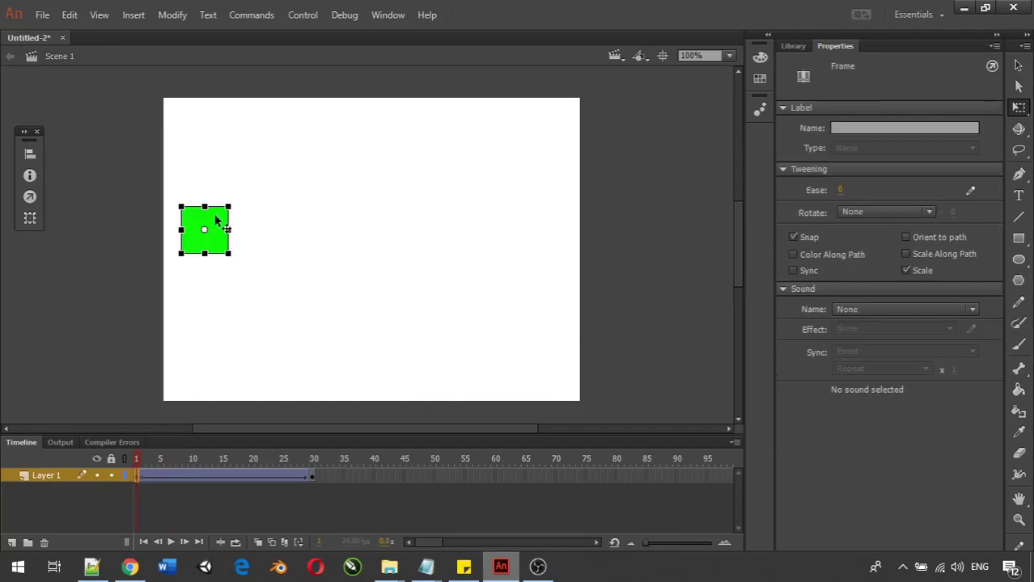
pyautogui.click(160, 477)
pyautogui.click(146, 479)
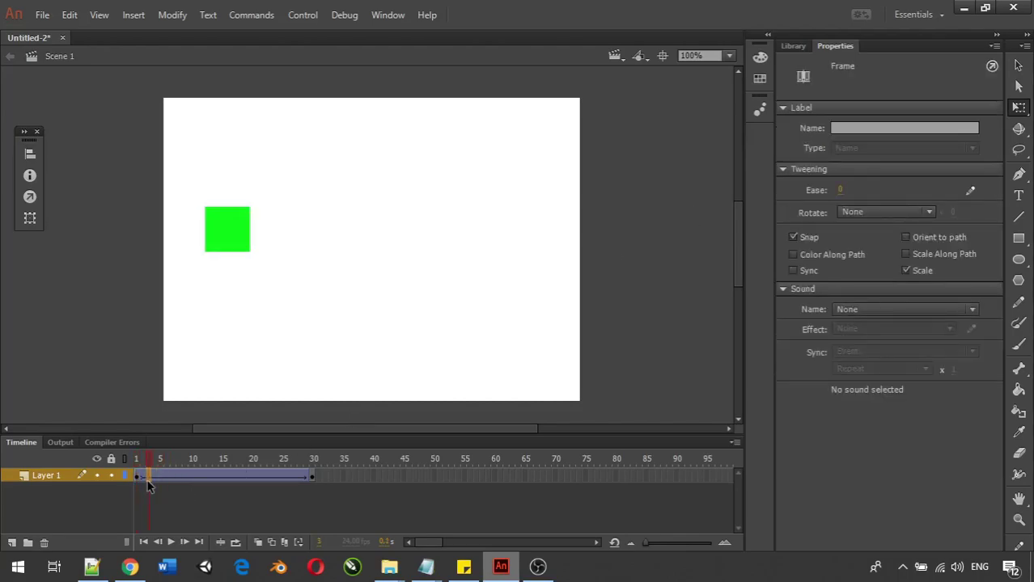
pyautogui.click(139, 477)
pyautogui.click(154, 477)
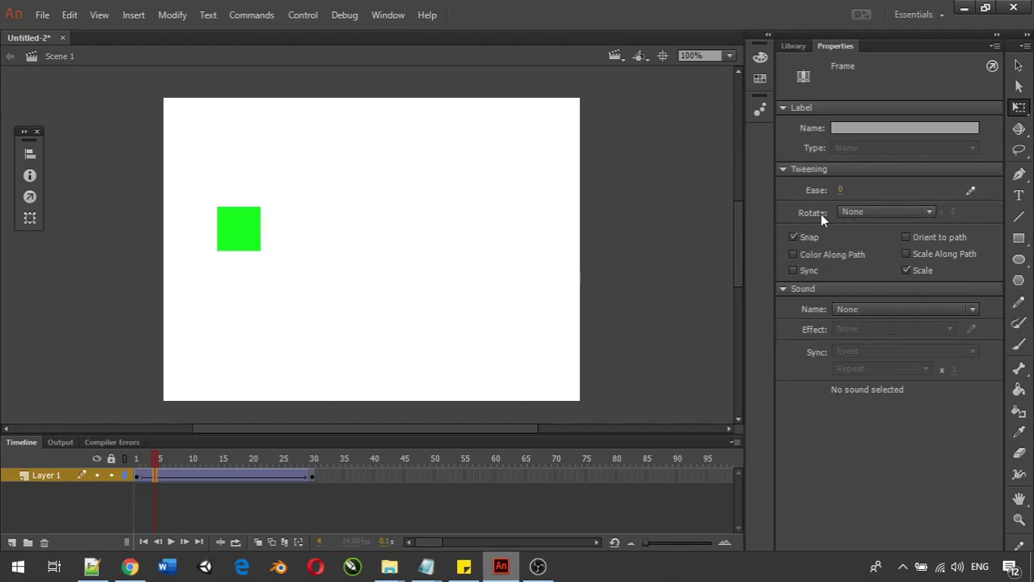
pyautogui.click(861, 213)
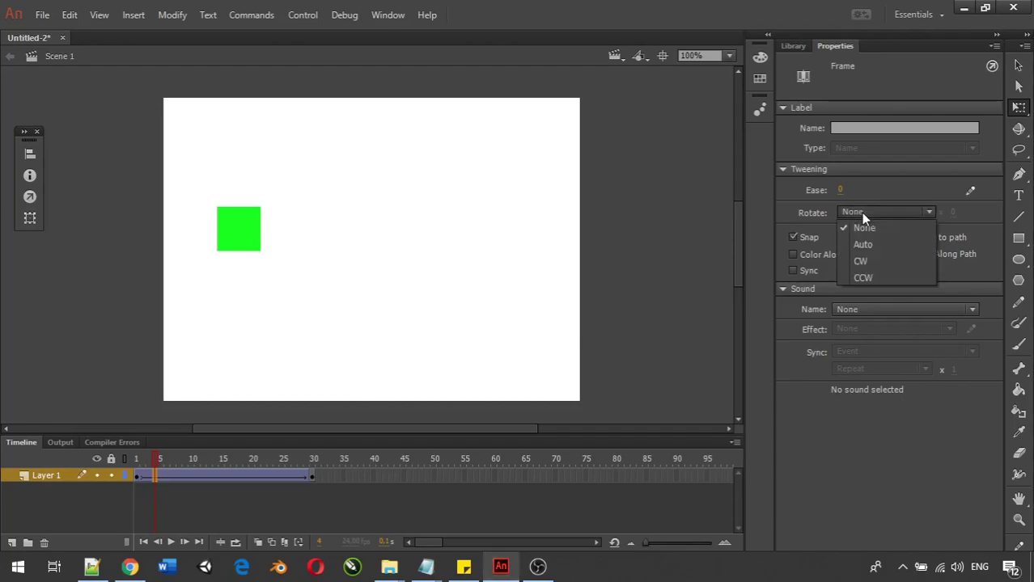
pyautogui.click(862, 261)
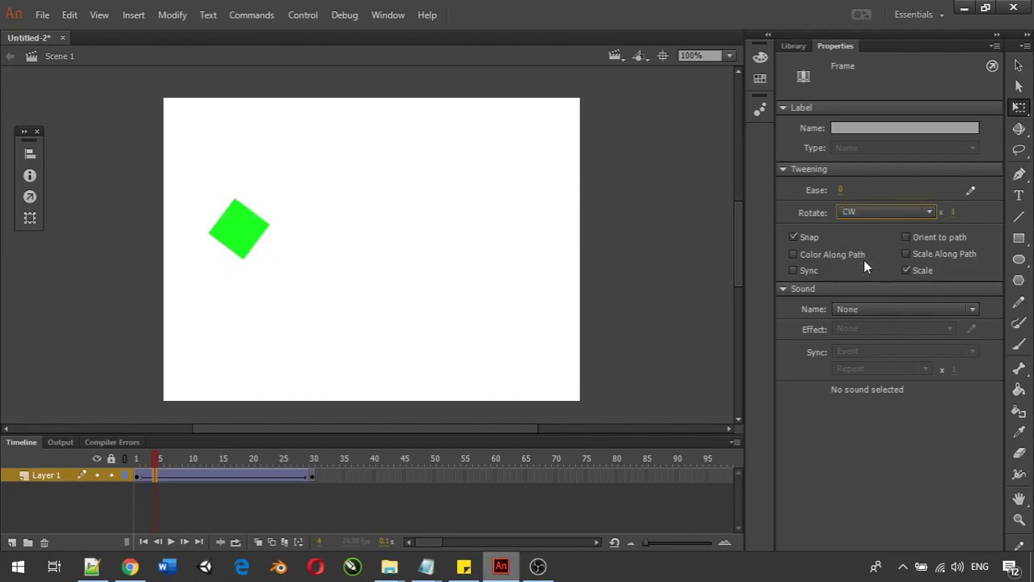
pyautogui.click(139, 459)
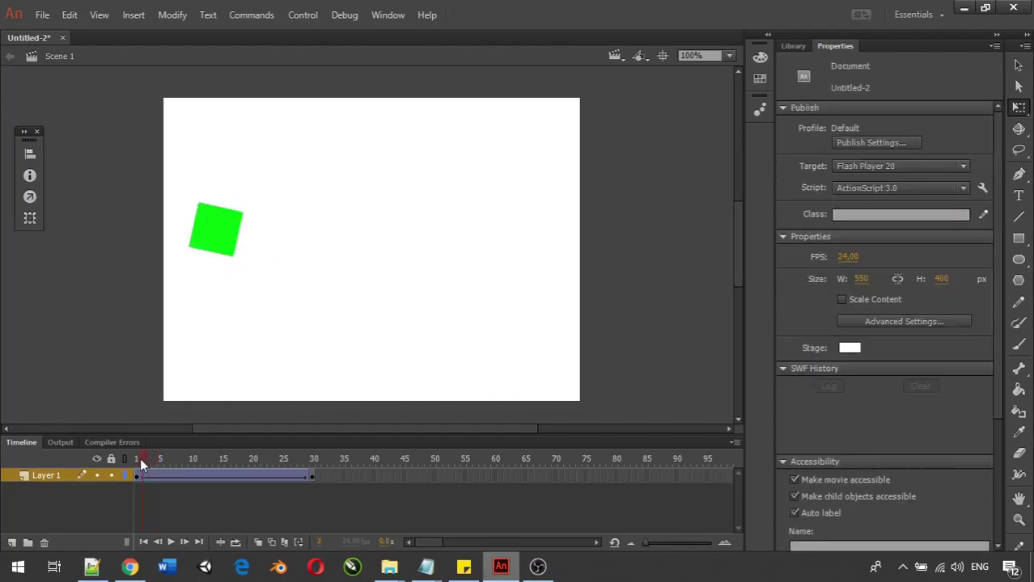
pyautogui.click(171, 544)
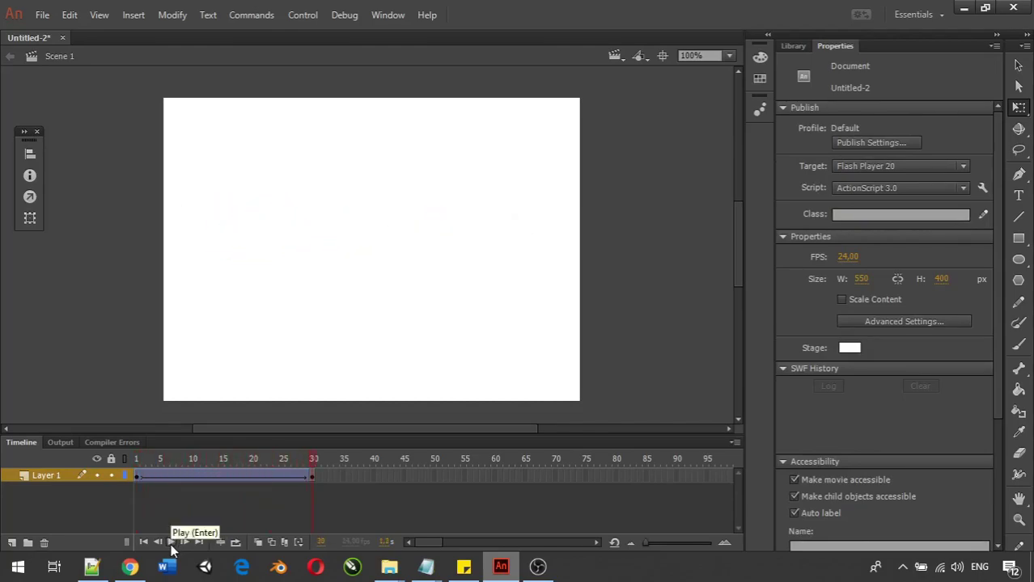
pyautogui.click(197, 477)
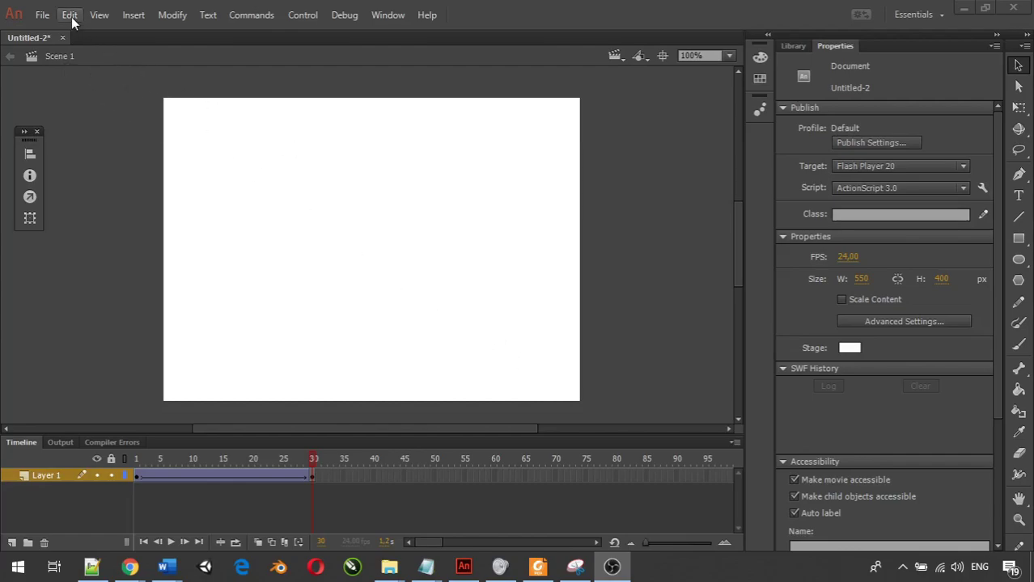
# Step: Create a new ActionScript 3.0 document with a 550 × 400 px stage at 24 fps
pyautogui.click(40, 15)
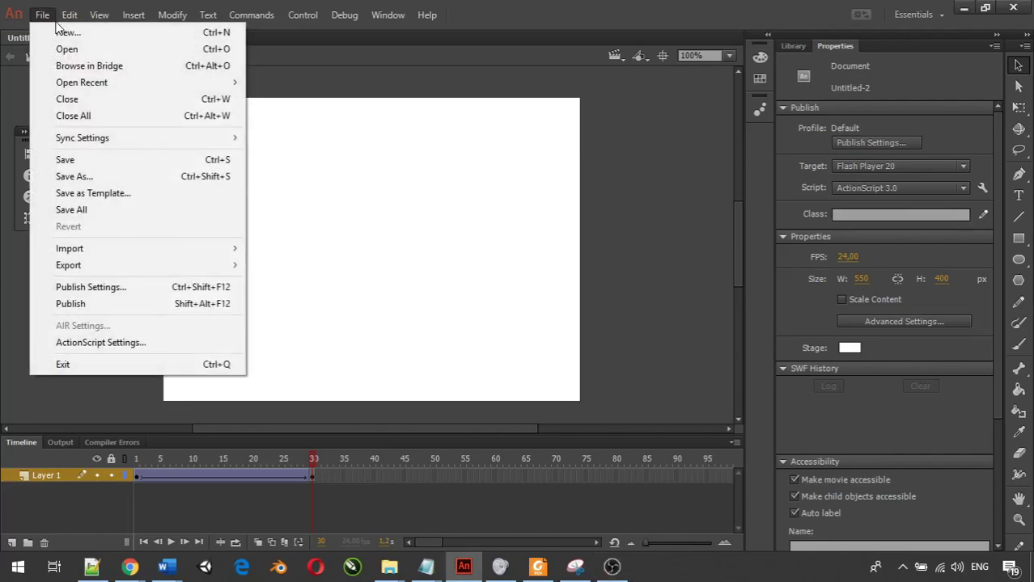
pyautogui.click(63, 33)
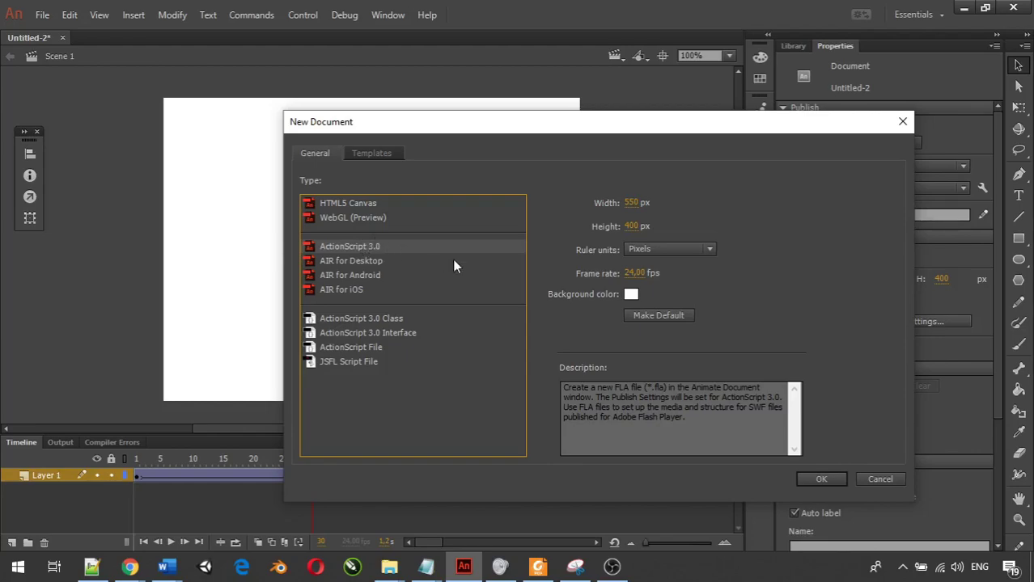
pyautogui.click(835, 482)
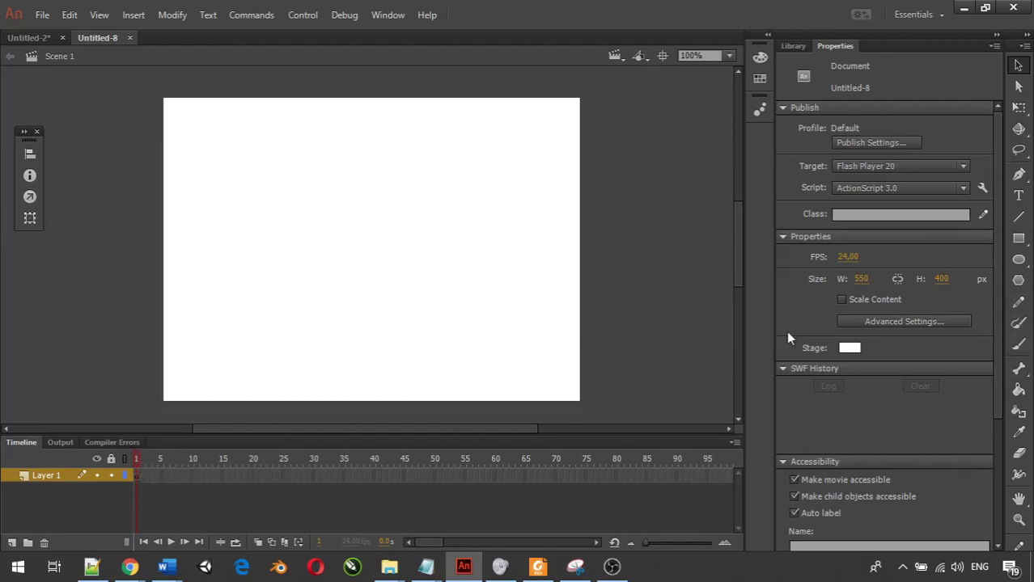
# Step: Draw a green circle about 75 × 75 px with the Oval Tool near the stage's upper-left corner at frame 1
pyautogui.click(1018, 261)
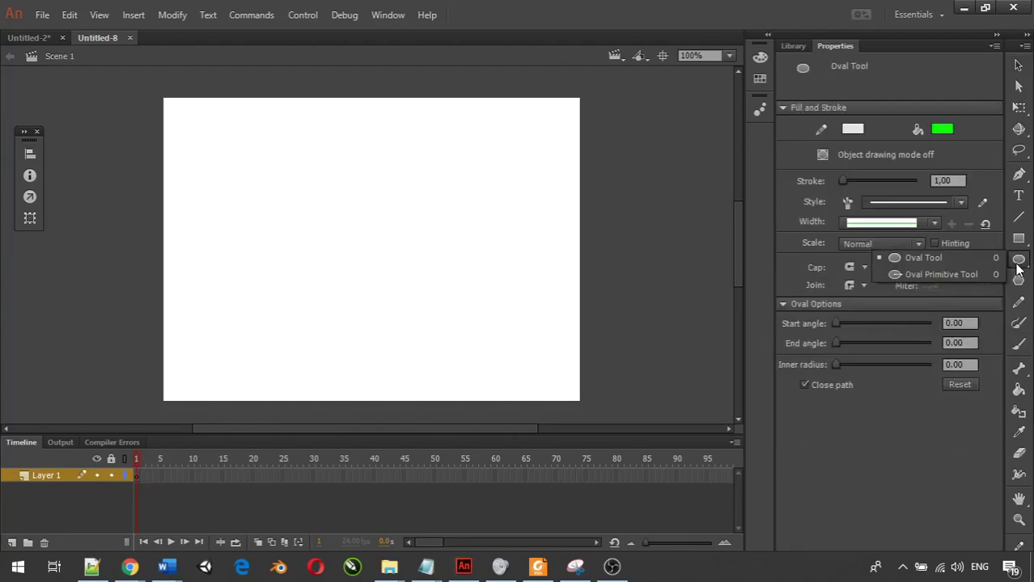
pyautogui.click(1018, 263)
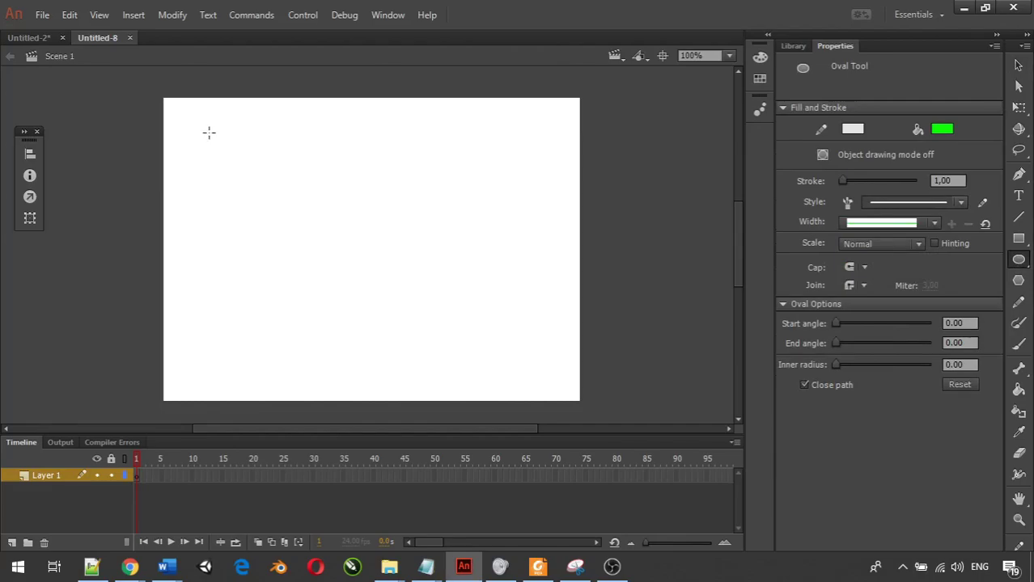
pyautogui.moveTo(204, 124); pyautogui.dragTo(261, 169)
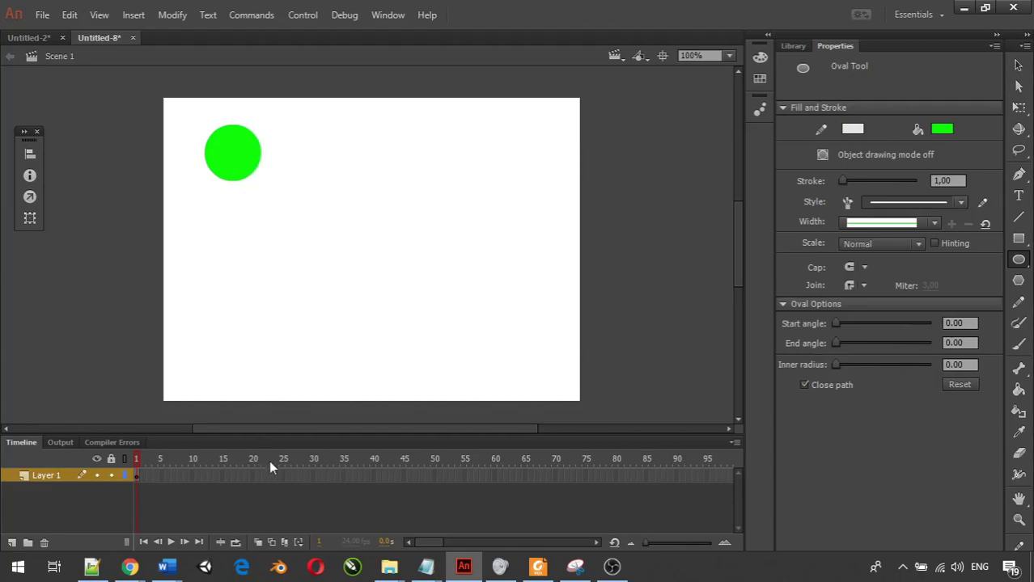
# Step: Insert a keyframe at frame 30 and move its circle straight down the stage to about Y 294
pyautogui.rightClick(313, 476)
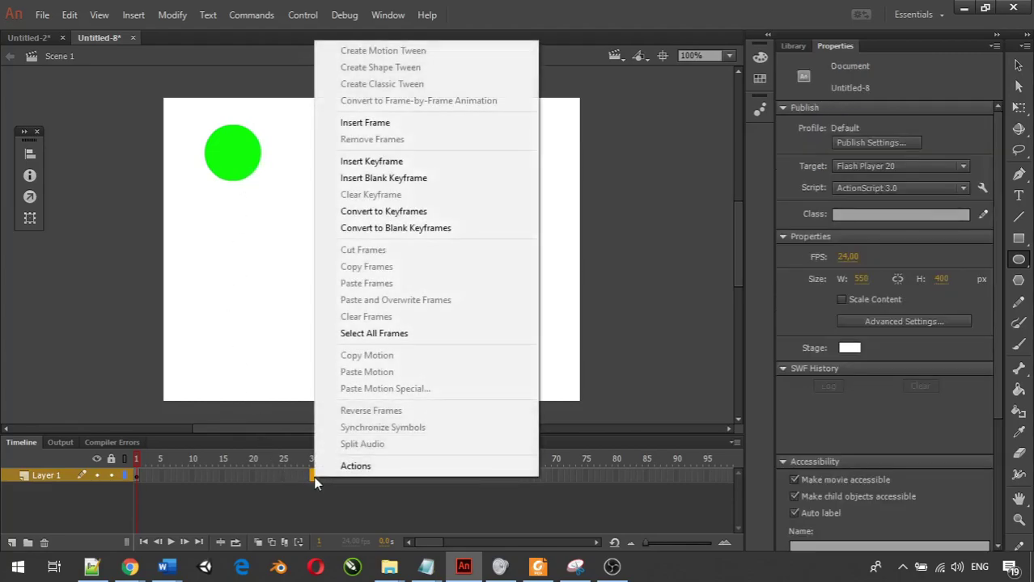
pyautogui.click(396, 162)
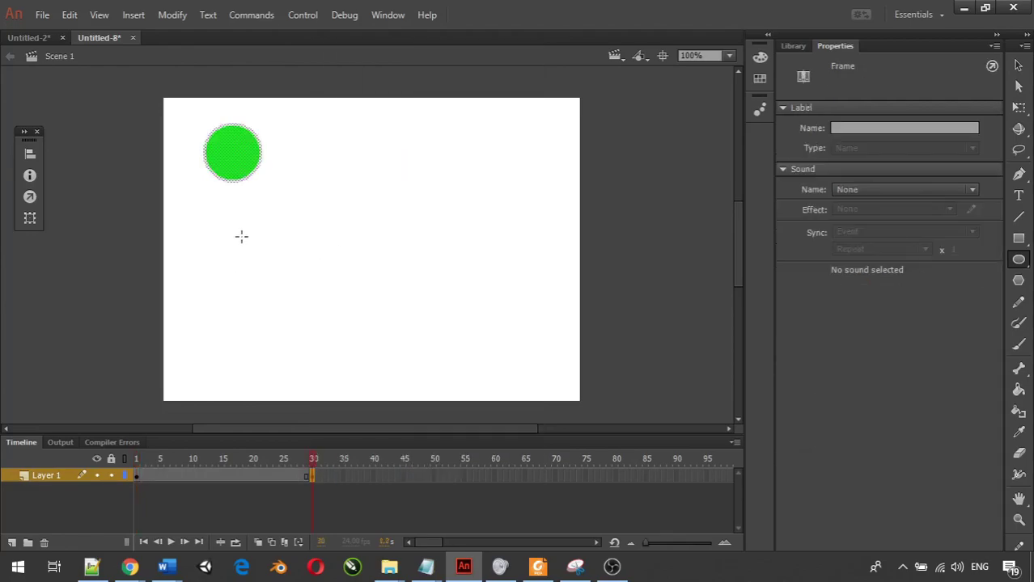
pyautogui.click(1018, 65)
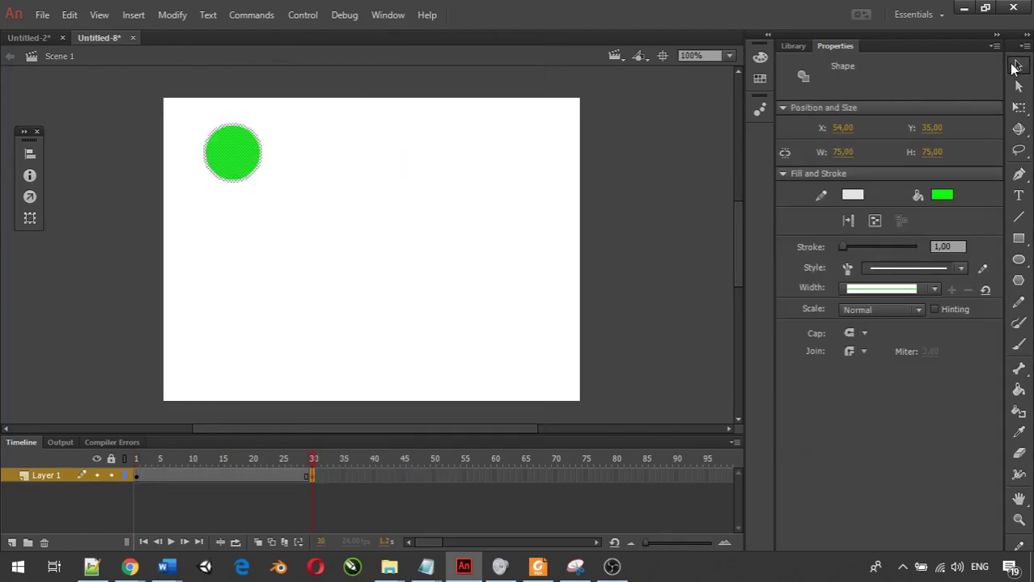
pyautogui.moveTo(343, 221); pyautogui.dragTo(185, 112)
pyautogui.moveTo(229, 161); pyautogui.dragTo(230, 353)
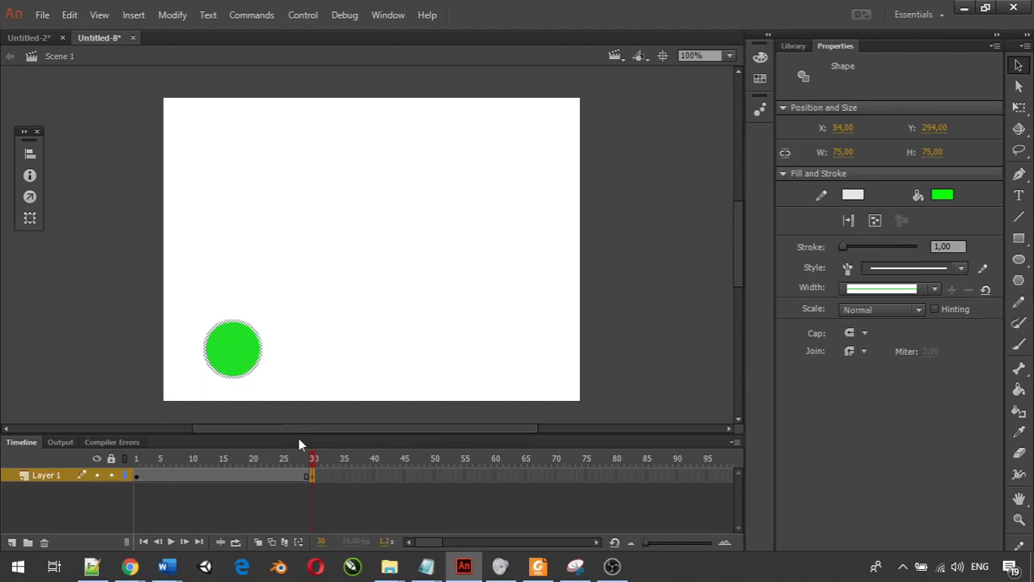
# Step: Create a classic tween between the circle's keyframes at frames 1 and 30 and play the animation from frame 1
pyautogui.moveTo(314, 460); pyautogui.dragTo(216, 469)
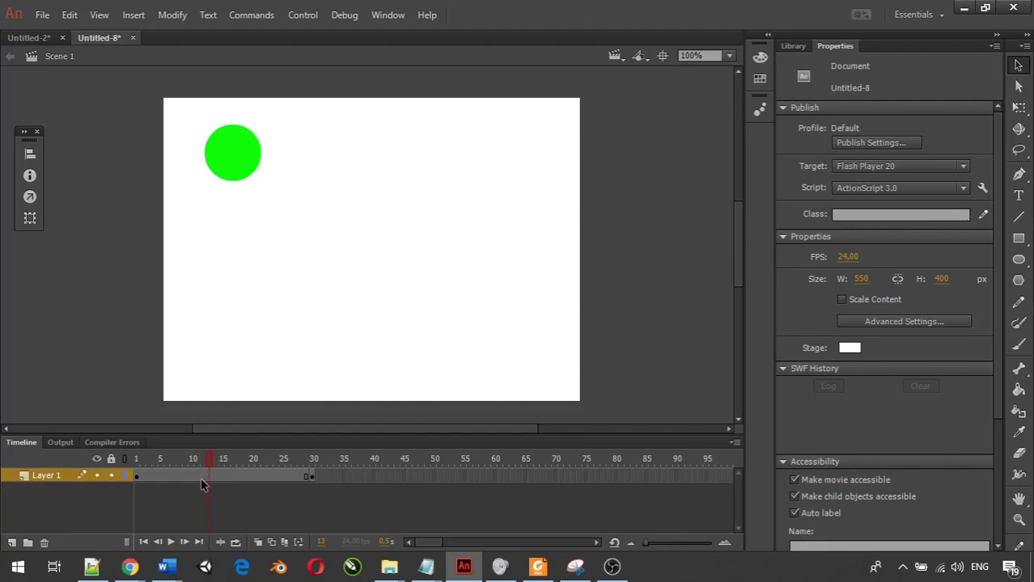
pyautogui.click(136, 475)
pyautogui.click(306, 478)
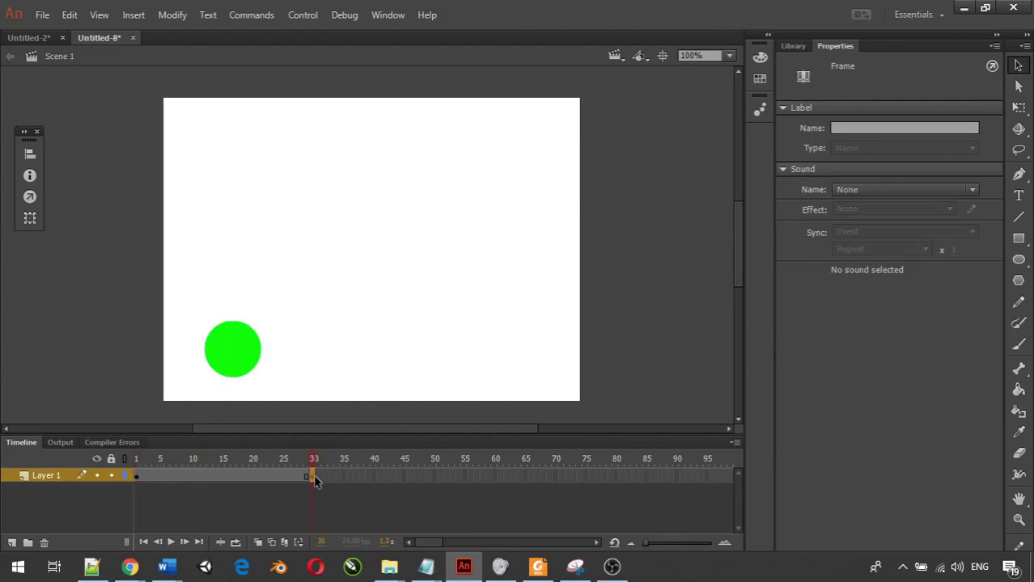
pyautogui.click(204, 477)
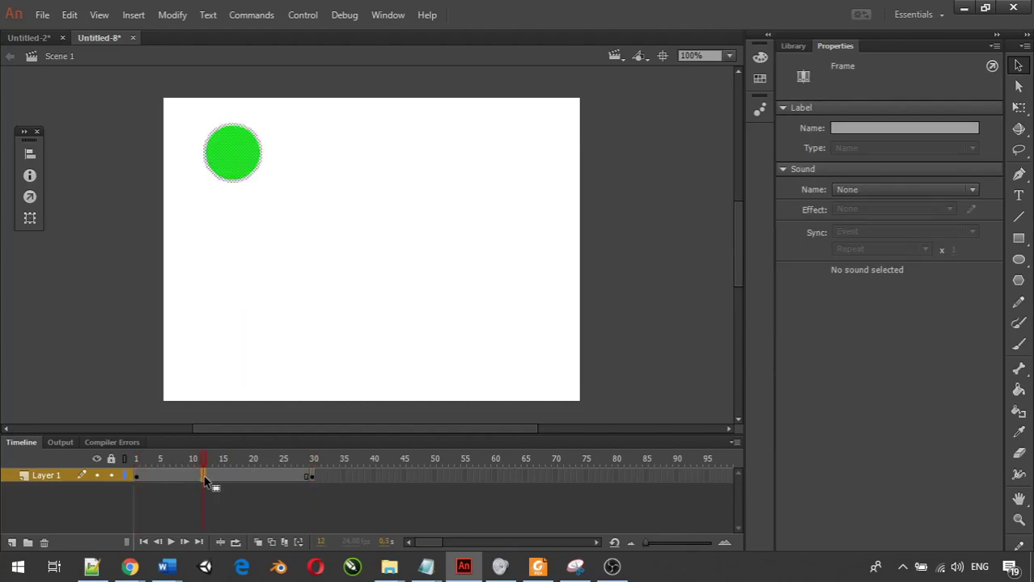
pyautogui.rightClick(205, 482)
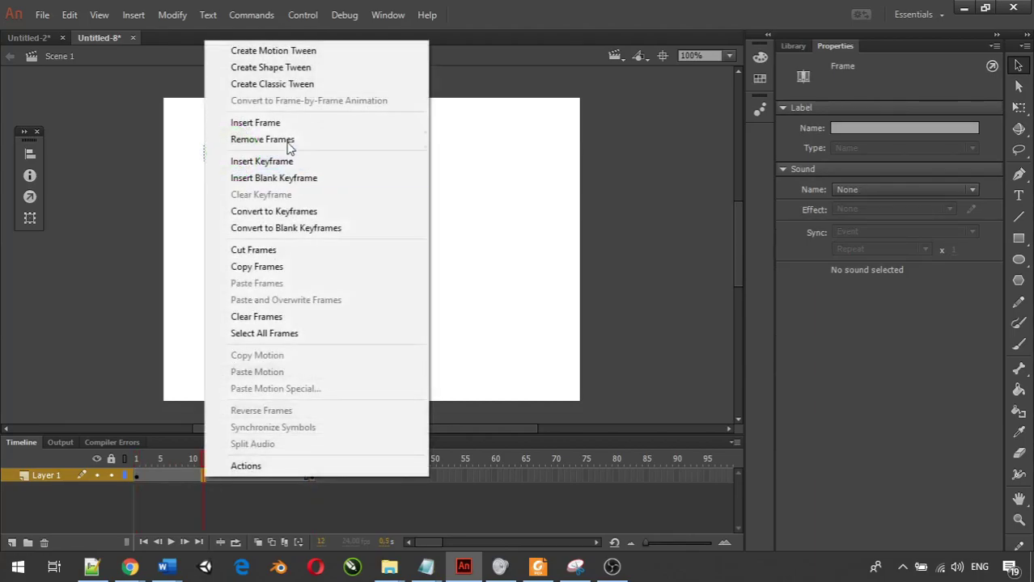
pyautogui.click(282, 86)
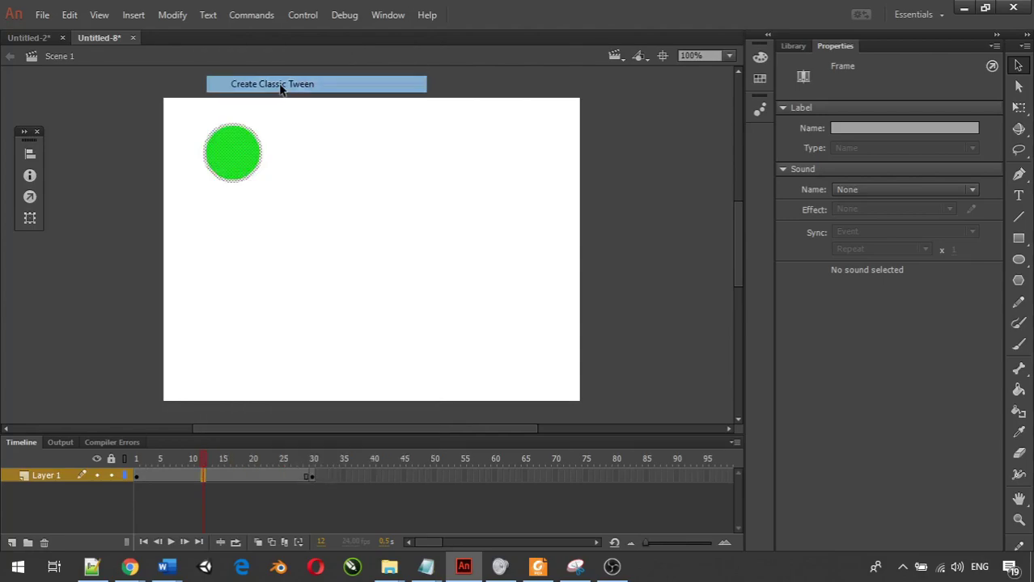
pyautogui.moveTo(200, 458); pyautogui.dragTo(120, 442)
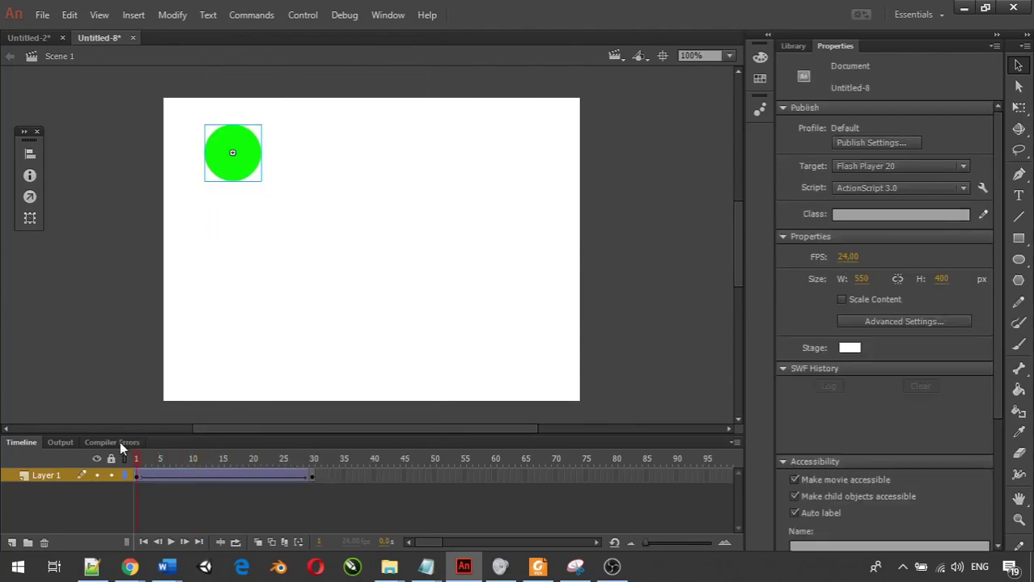
pyautogui.click(171, 545)
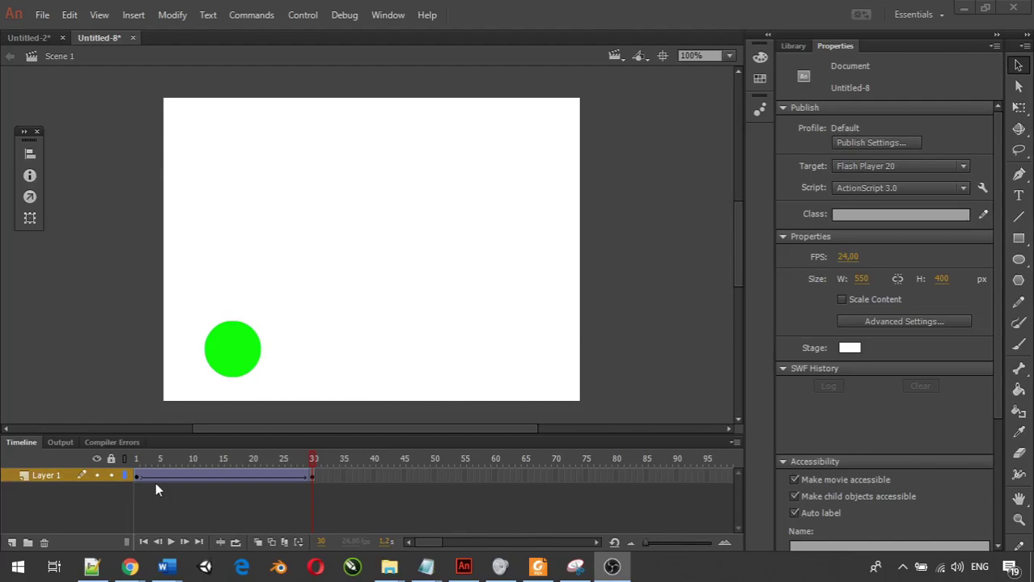
# Step: Set the circle tween's ease to 100 out and scrub the playhead through the tween back to frame 1
pyautogui.click(208, 482)
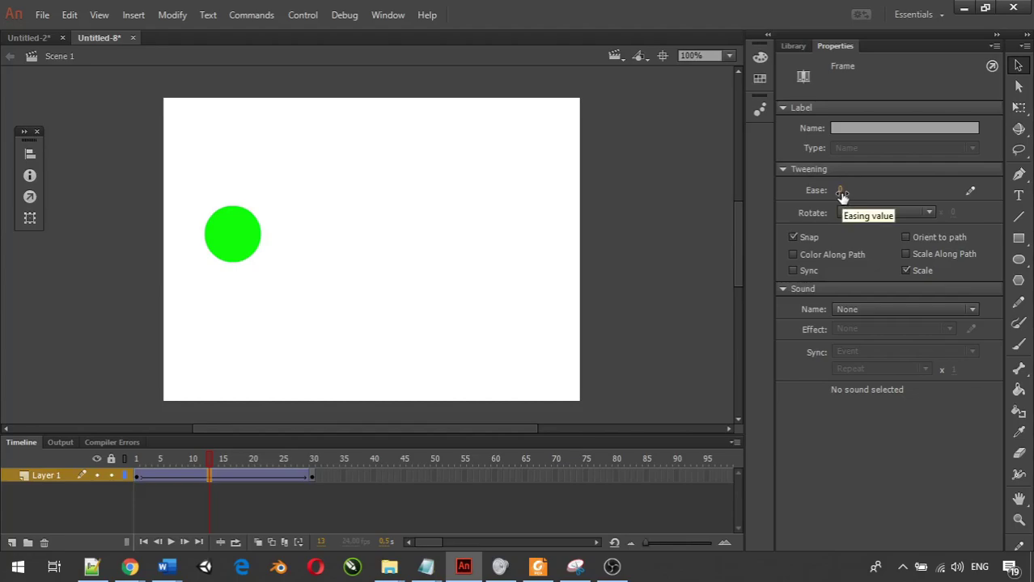
pyautogui.moveTo(839, 194); pyautogui.dragTo(973, 175)
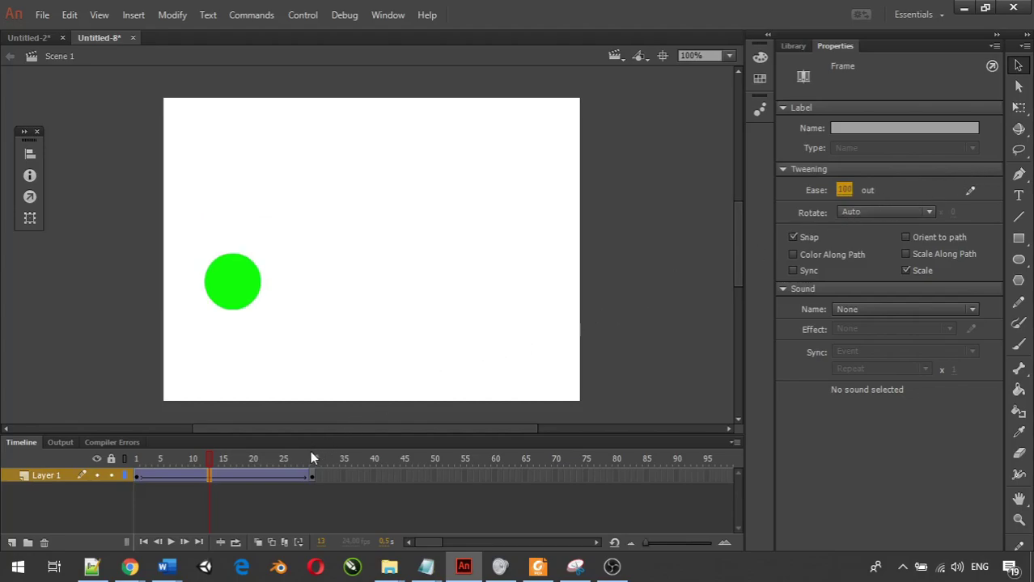
pyautogui.moveTo(208, 458); pyautogui.dragTo(133, 476)
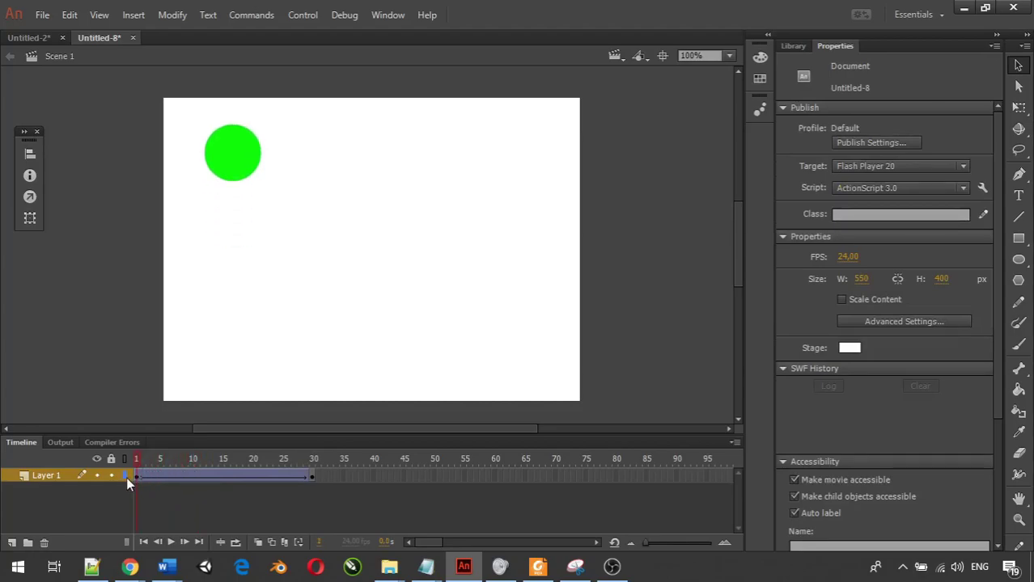
pyautogui.click(196, 459)
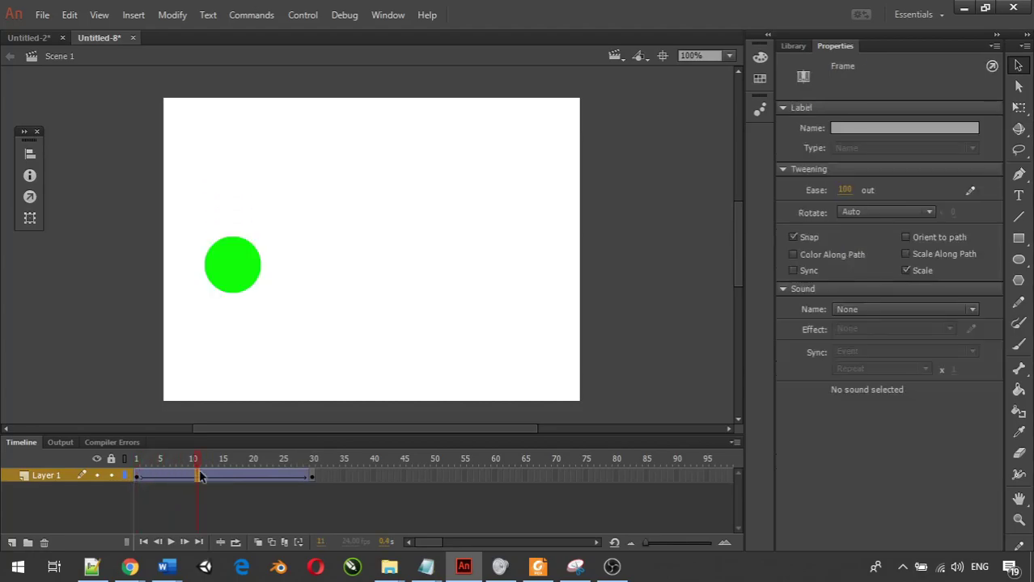
pyautogui.click(139, 460)
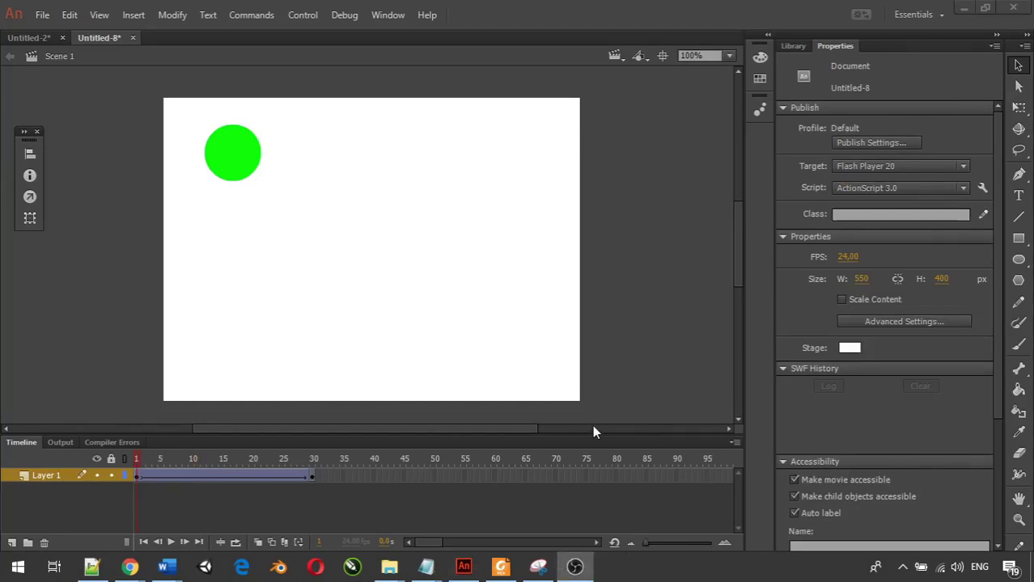
# Step: Play the circle animation from frame 1 several times to examine its eased-out motion
pyautogui.click(170, 544)
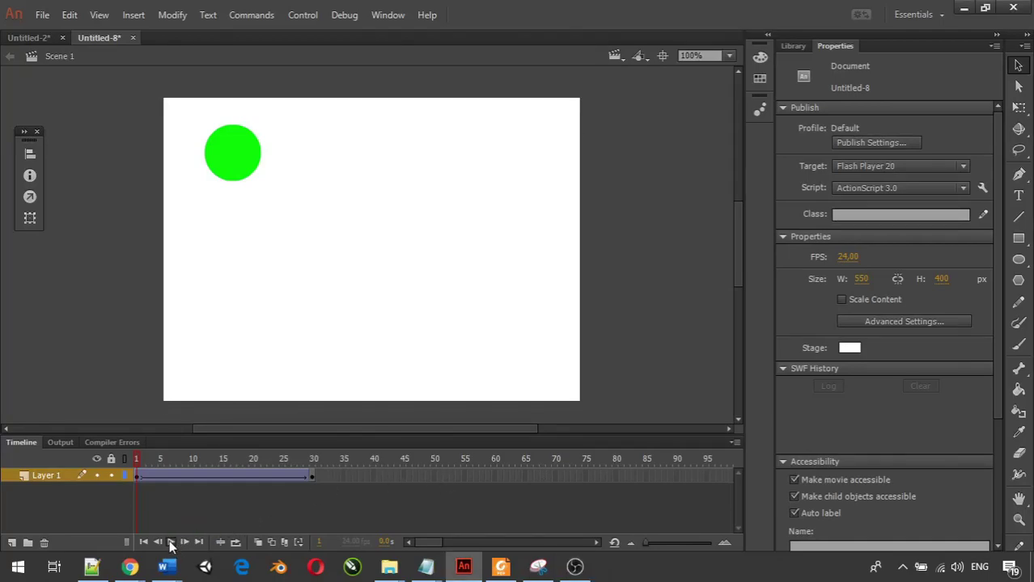
pyautogui.click(171, 543)
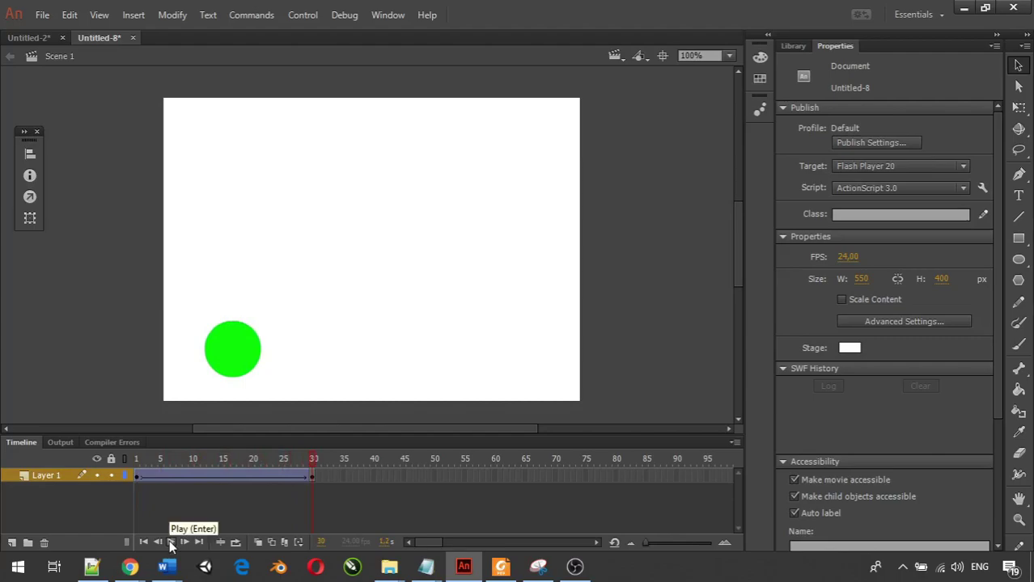
pyautogui.click(171, 543)
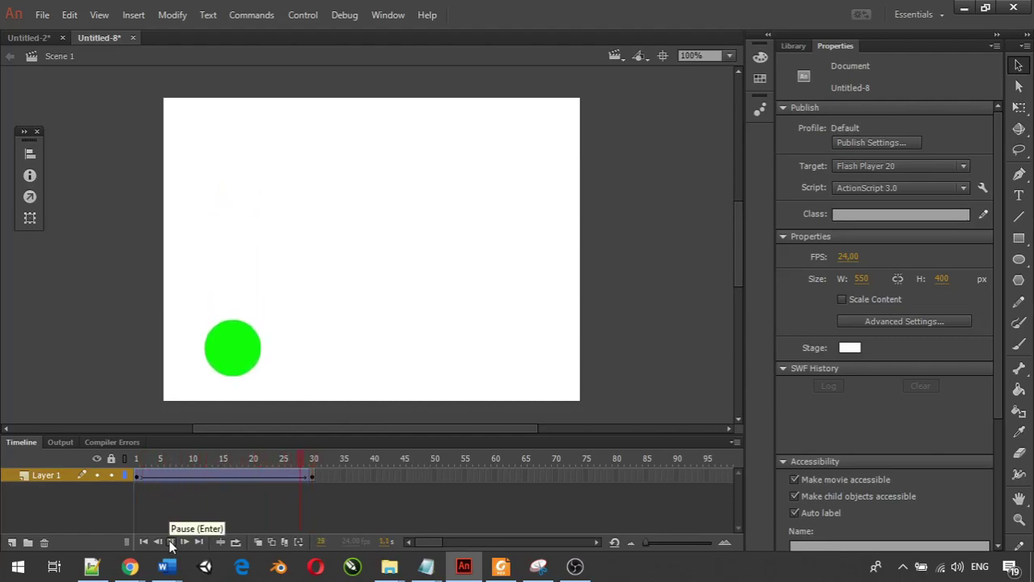
pyautogui.click(171, 544)
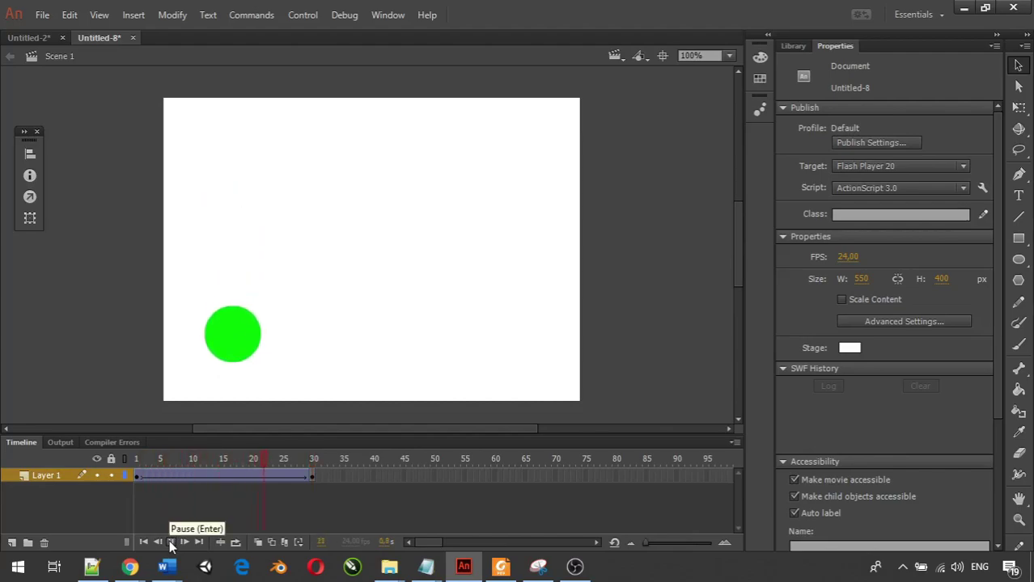
pyautogui.click(171, 543)
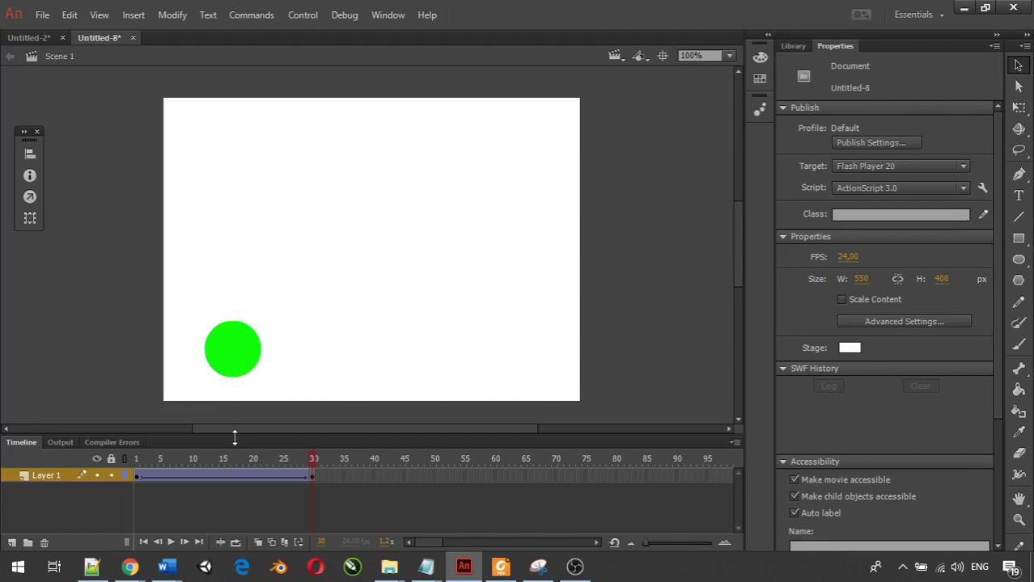
# Step: Adjust the circle tween's ease to 86, set it back to 100, and return the playhead to frame 1
pyautogui.click(228, 480)
pyautogui.moveTo(841, 191); pyautogui.dragTo(846, 193)
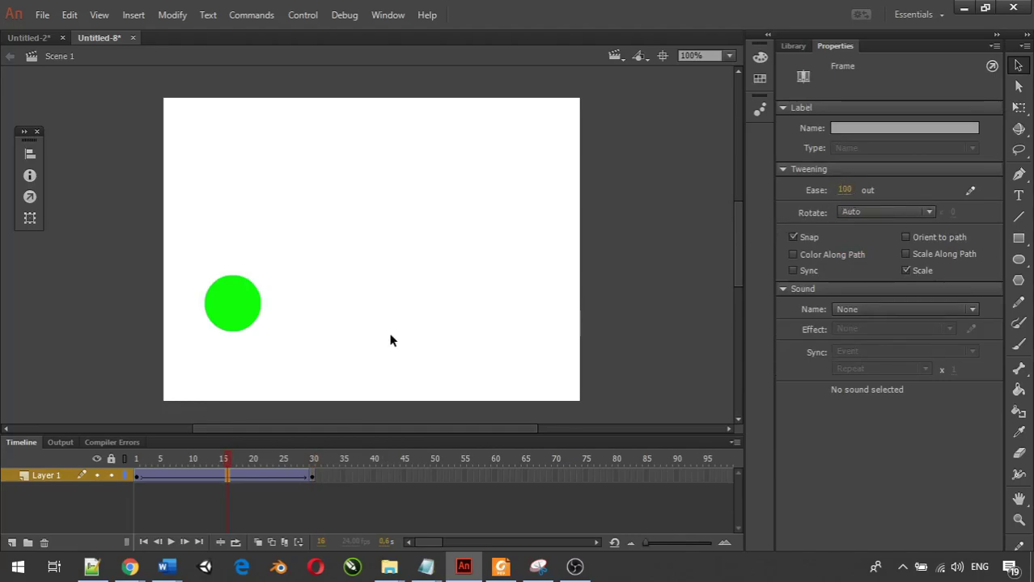
pyautogui.moveTo(841, 191)
pyautogui.mouseDown()
pyautogui.moveTo(832, 194)
pyautogui.moveTo(846, 191)
pyautogui.mouseUp()
pyautogui.click(846, 191)
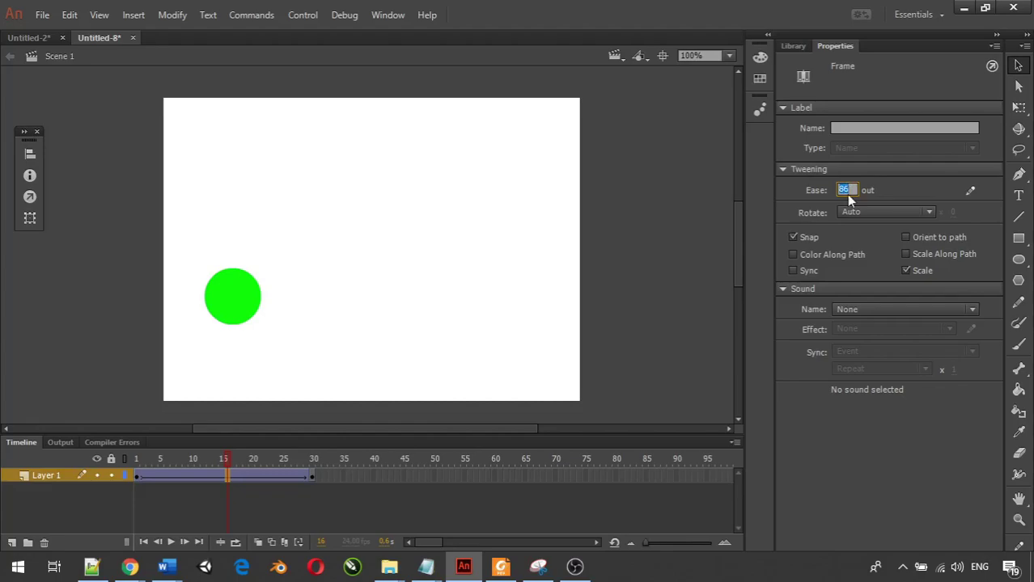
pyautogui.write('100')
pyautogui.press('Return')
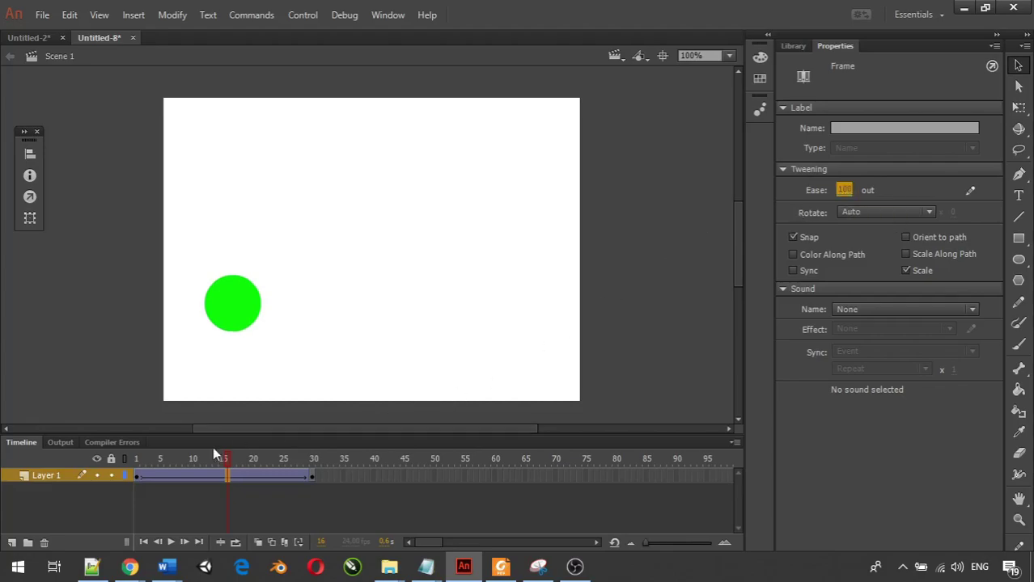
pyautogui.moveTo(226, 461); pyautogui.dragTo(133, 476)
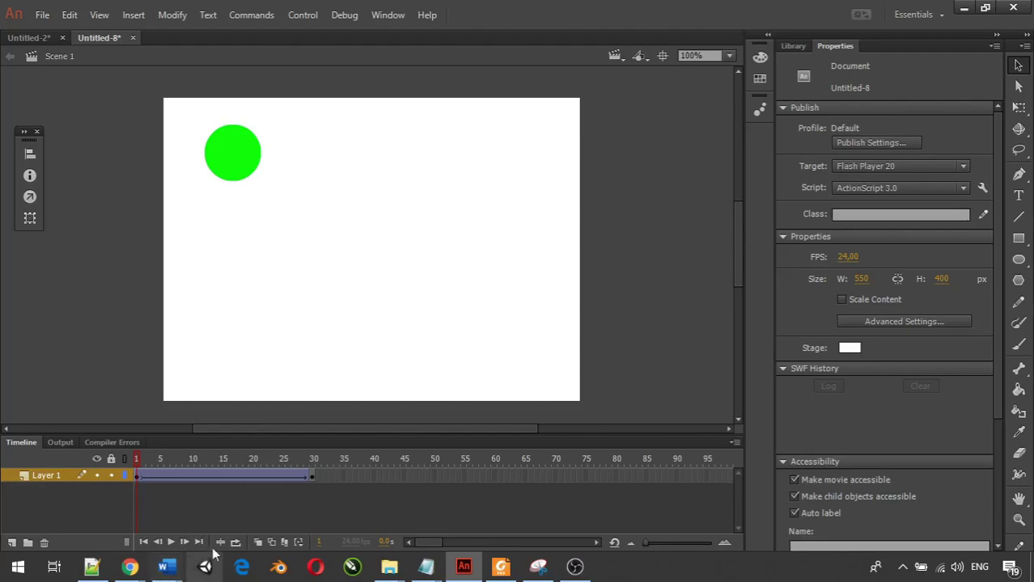
# Step: Set the circle tween's ease to -100 and play the animation from frame 1 twice
pyautogui.click(301, 476)
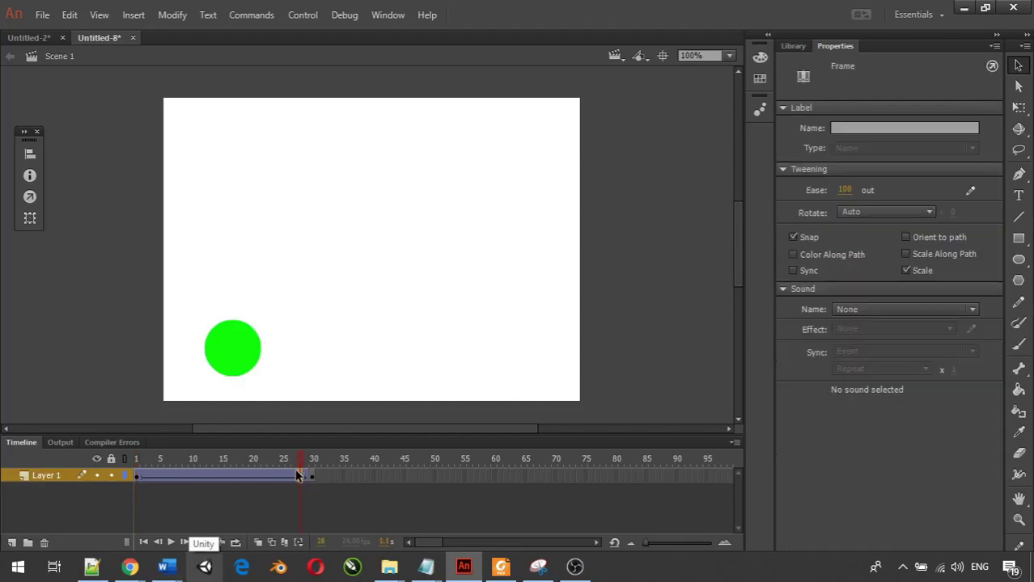
pyautogui.click(226, 475)
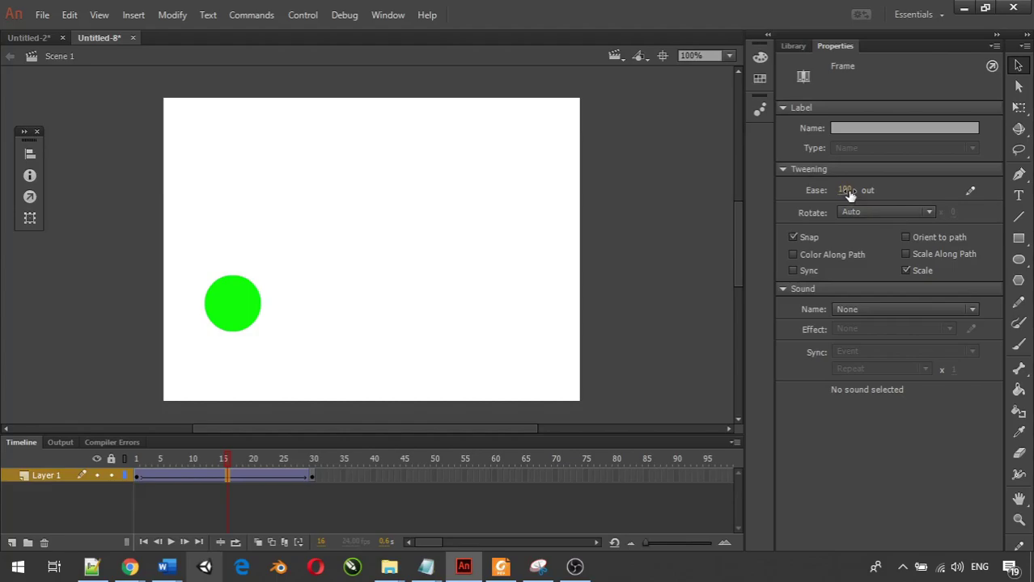
pyautogui.write('-100')
pyautogui.press('Return')
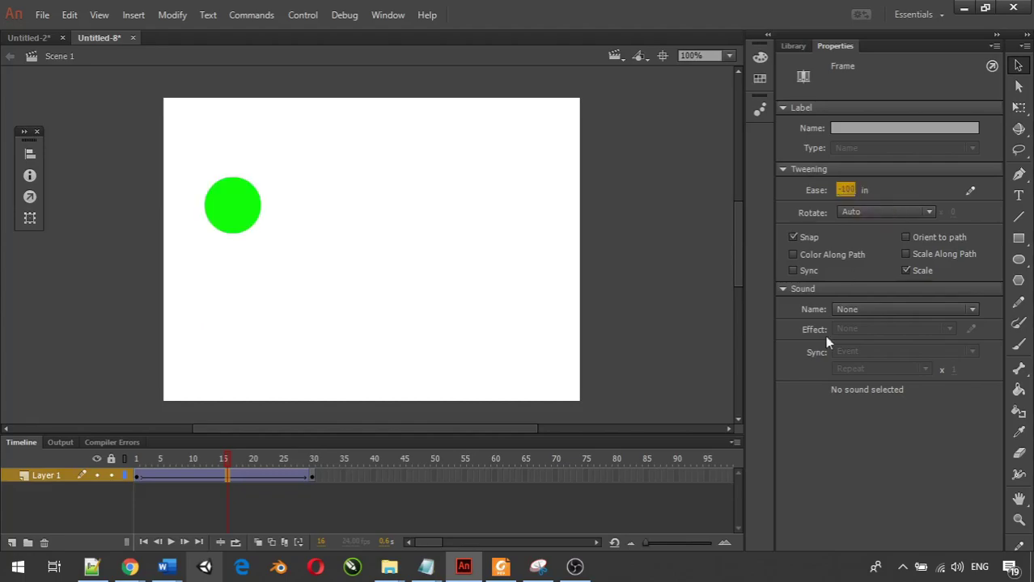
pyautogui.moveTo(224, 460); pyautogui.dragTo(131, 459)
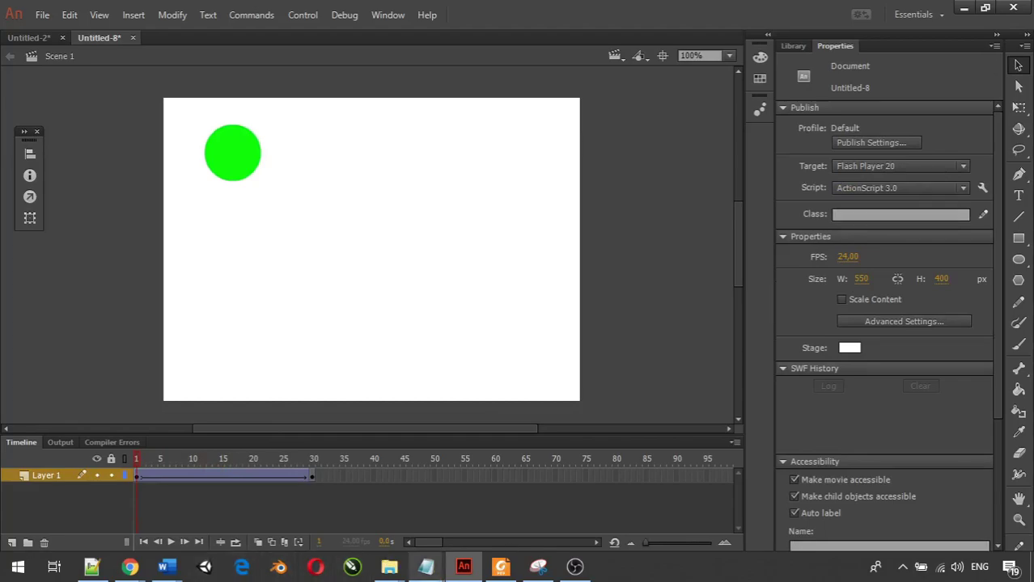
pyautogui.click(170, 542)
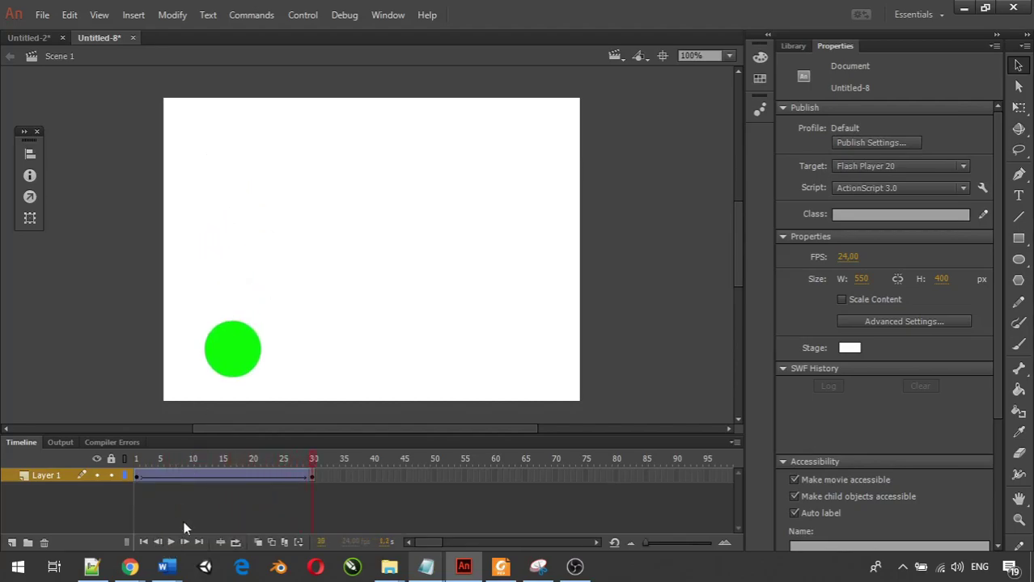
pyautogui.click(171, 543)
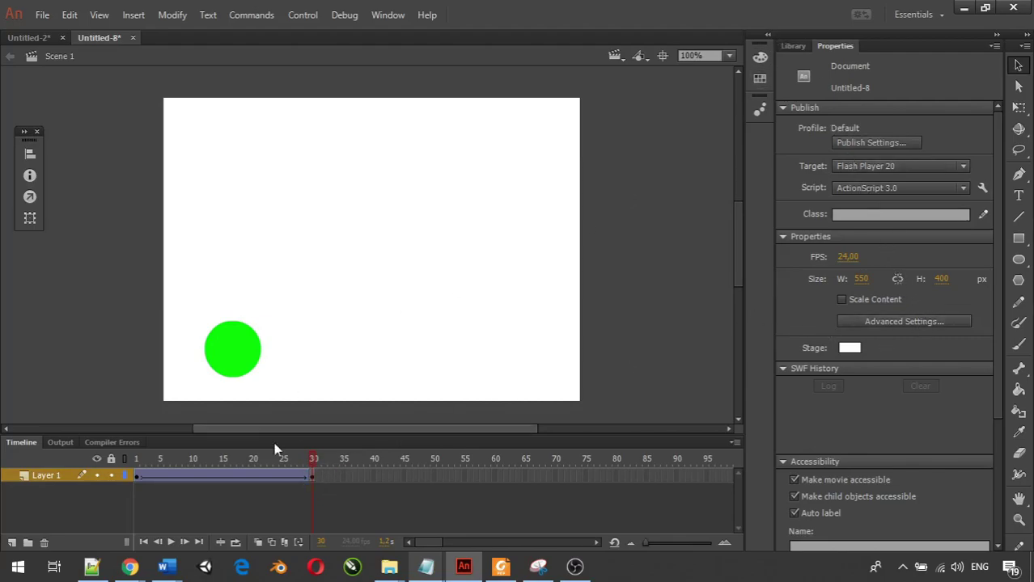
pyautogui.click(203, 476)
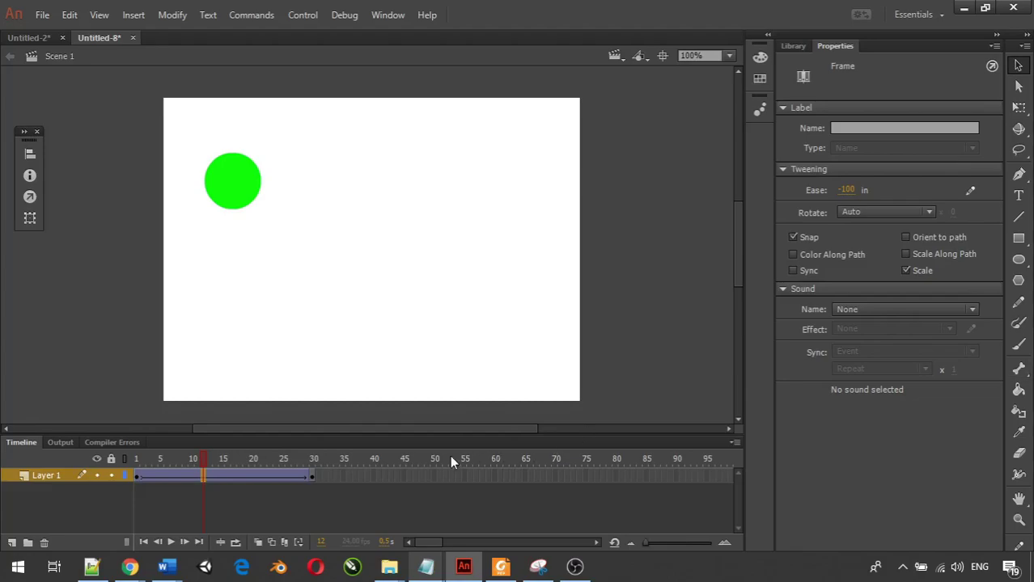
pyautogui.click(136, 460)
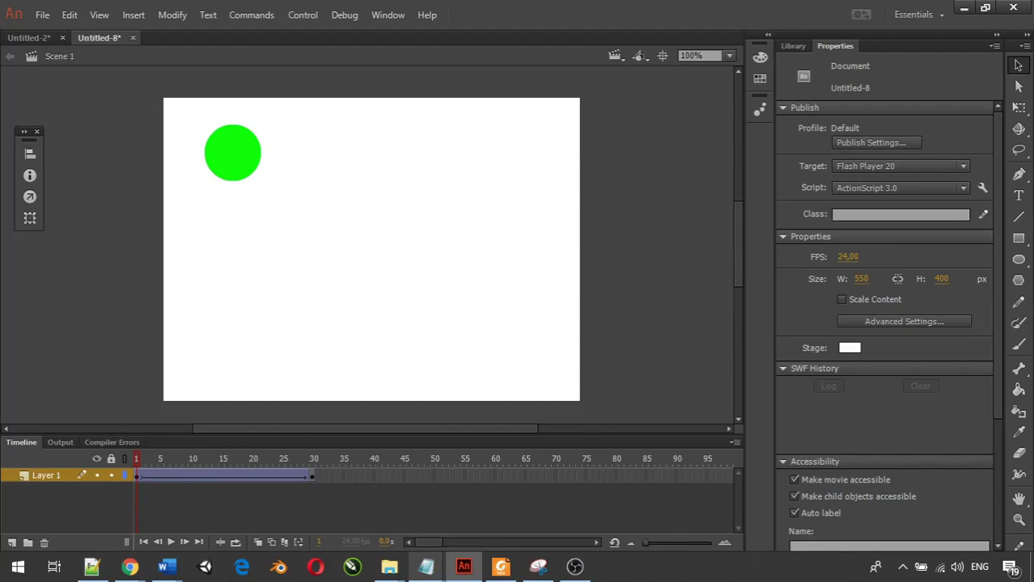
pyautogui.click(574, 566)
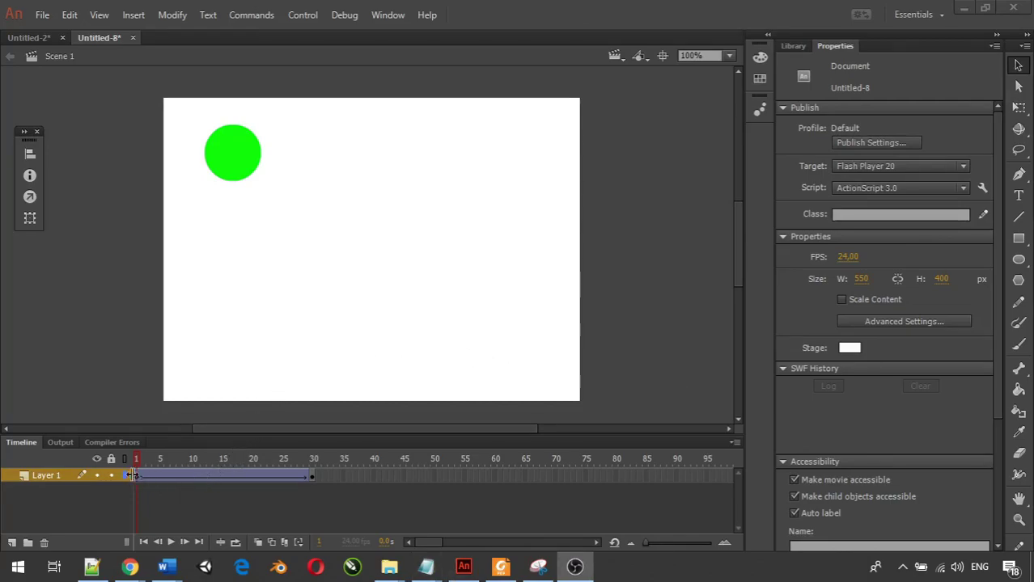
# Step: Examine the circle tween's ease-in curve in the Custom Ease In / Ease Out dialog and close it without changes
pyautogui.click(208, 478)
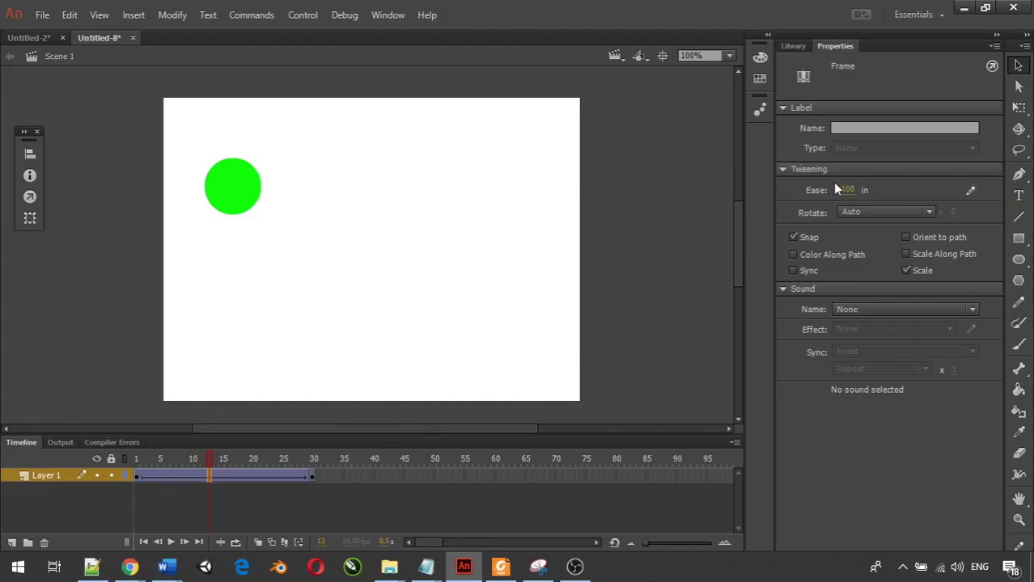
pyautogui.click(967, 194)
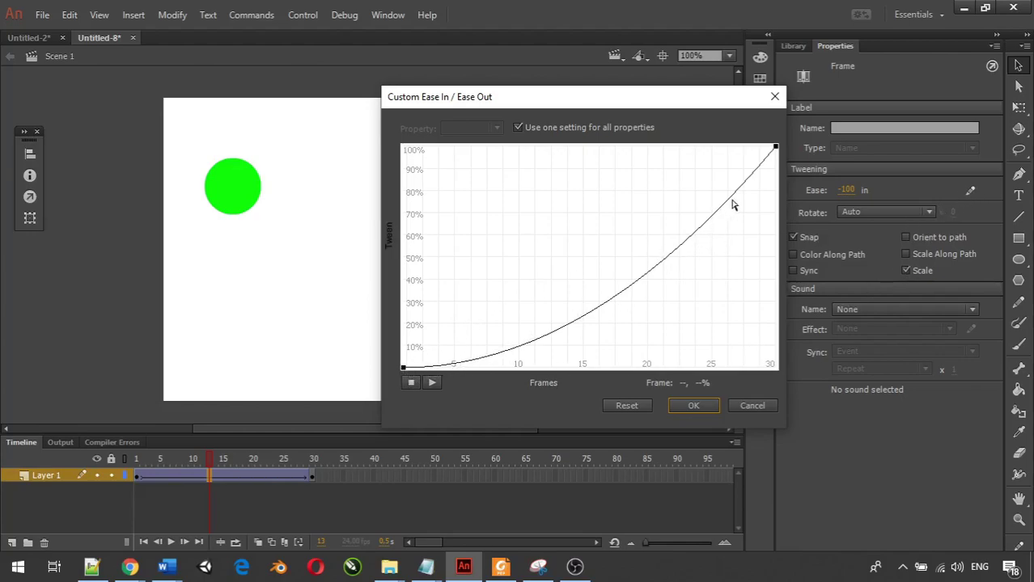
pyautogui.click(774, 97)
# Step: Set the circle tween's ease to 100 and view its custom ease curve, closing the dialog without changes
pyautogui.write('1')
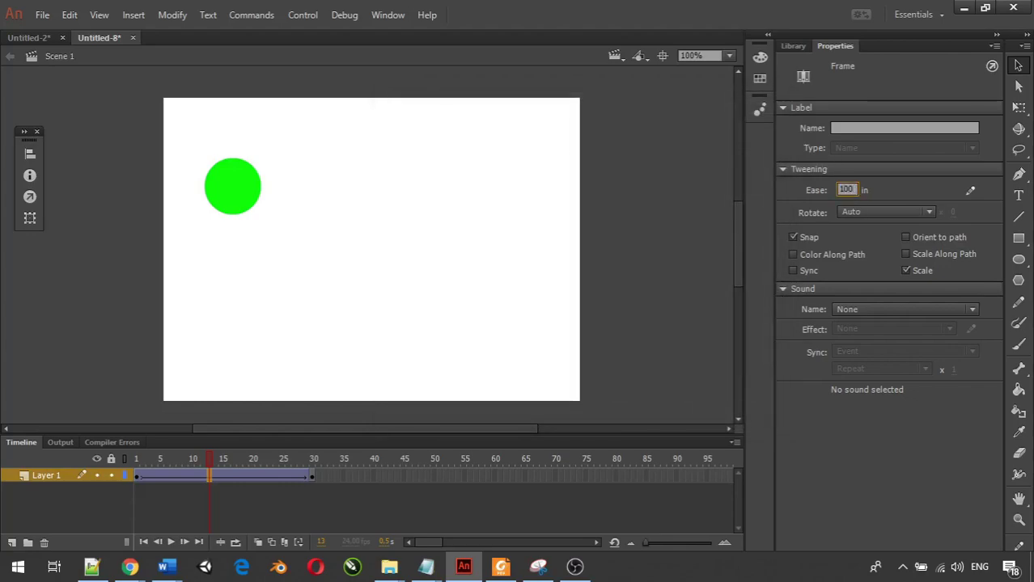
pyautogui.write('00')
pyautogui.press('Return')
pyautogui.click(969, 191)
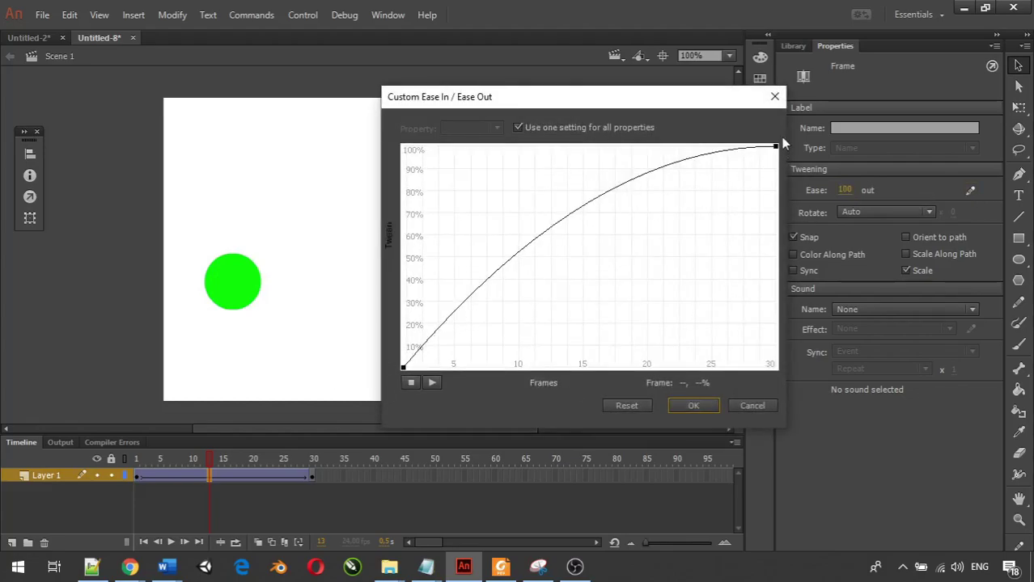
pyautogui.click(773, 96)
# Step: Set the circle tween's ease to 0, view its custom ease curve and accept it
pyautogui.click(846, 189)
pyautogui.write('0')
pyautogui.press('Return')
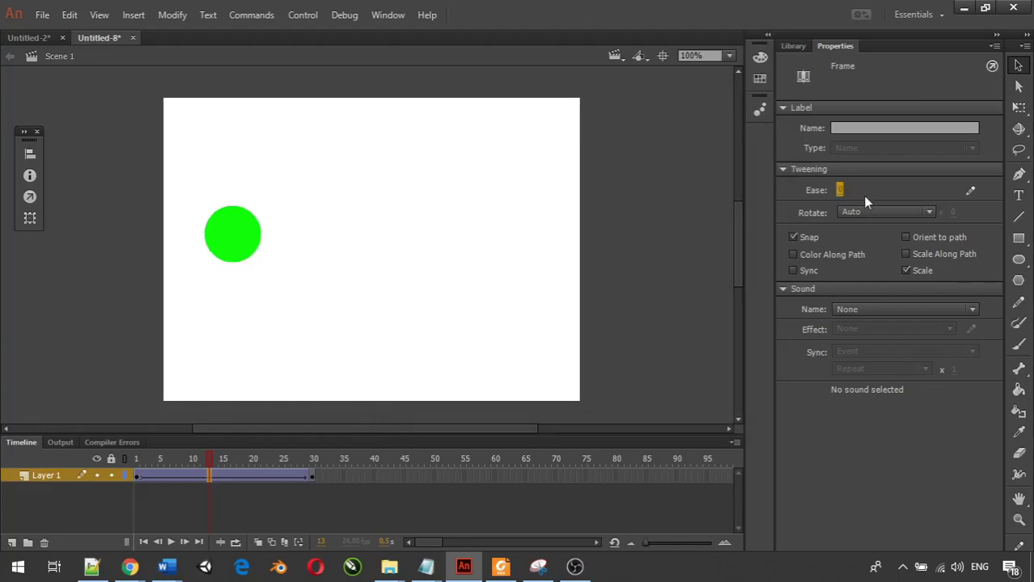
pyautogui.click(973, 190)
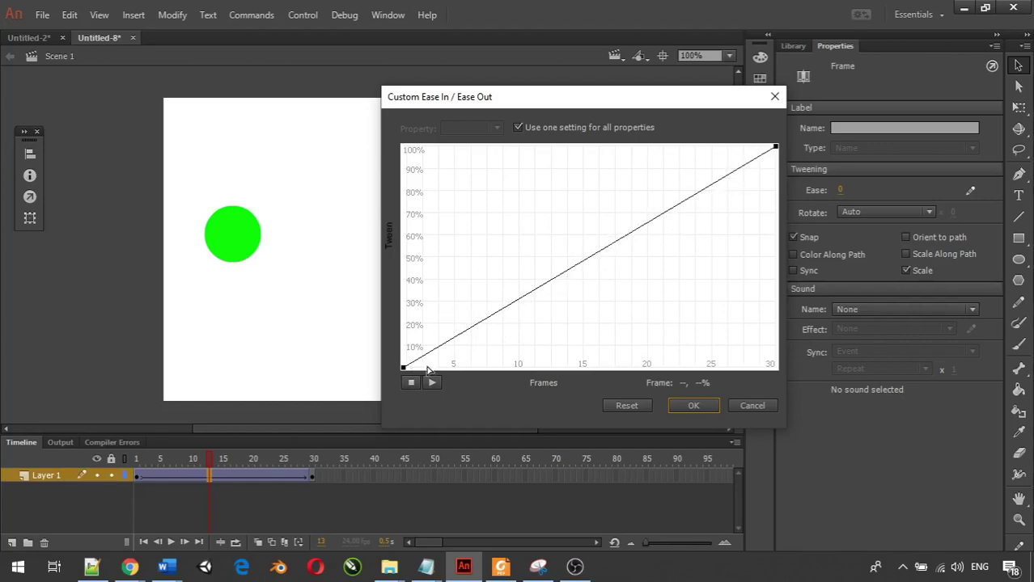
pyautogui.click(694, 405)
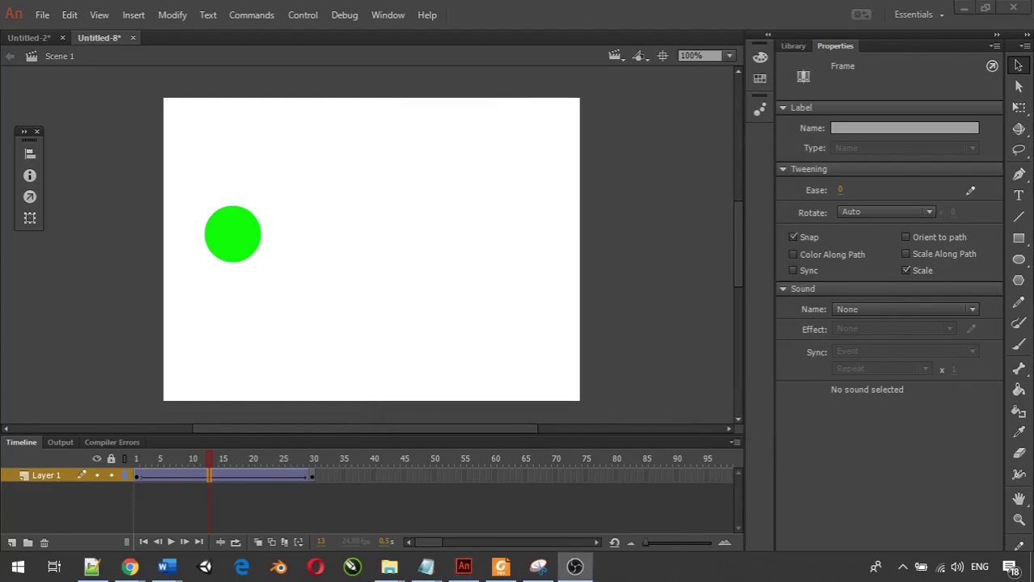
# Step: Examine the custom ease curve again, first from within the tween and then from its frame 1 keyframe, leaving it unedited
pyautogui.click(967, 195)
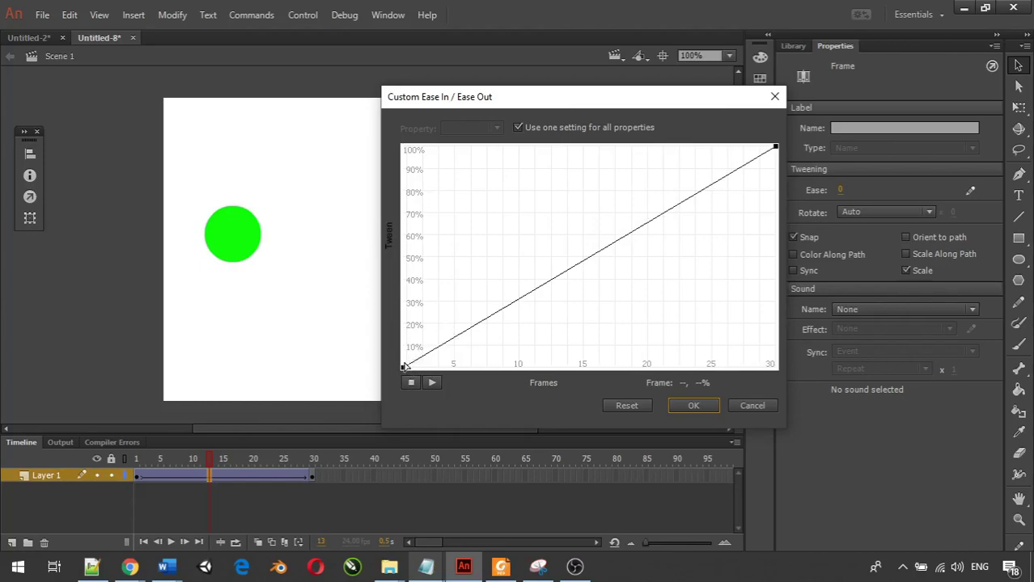
pyautogui.click(774, 98)
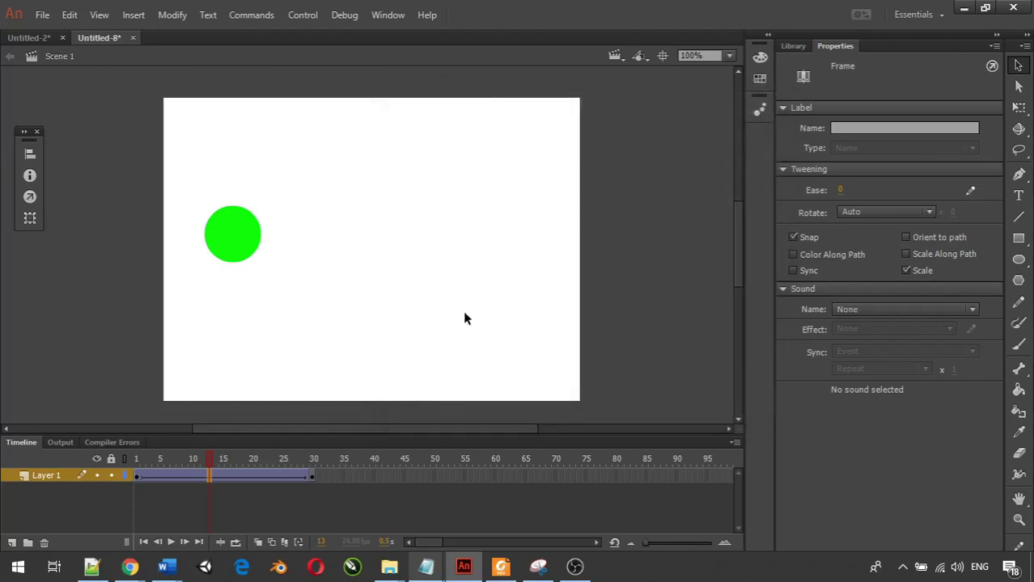
pyautogui.click(137, 480)
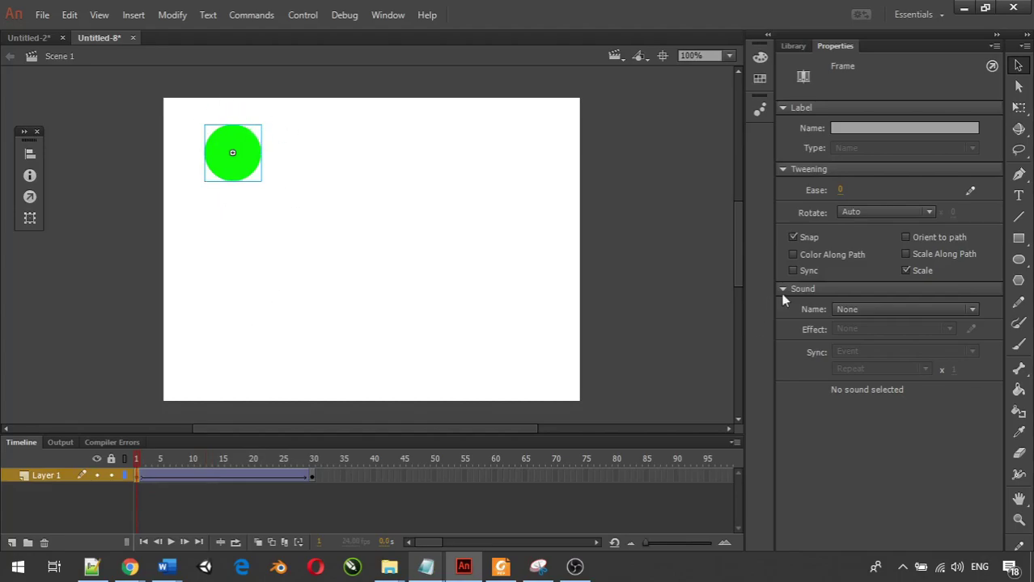
pyautogui.click(970, 192)
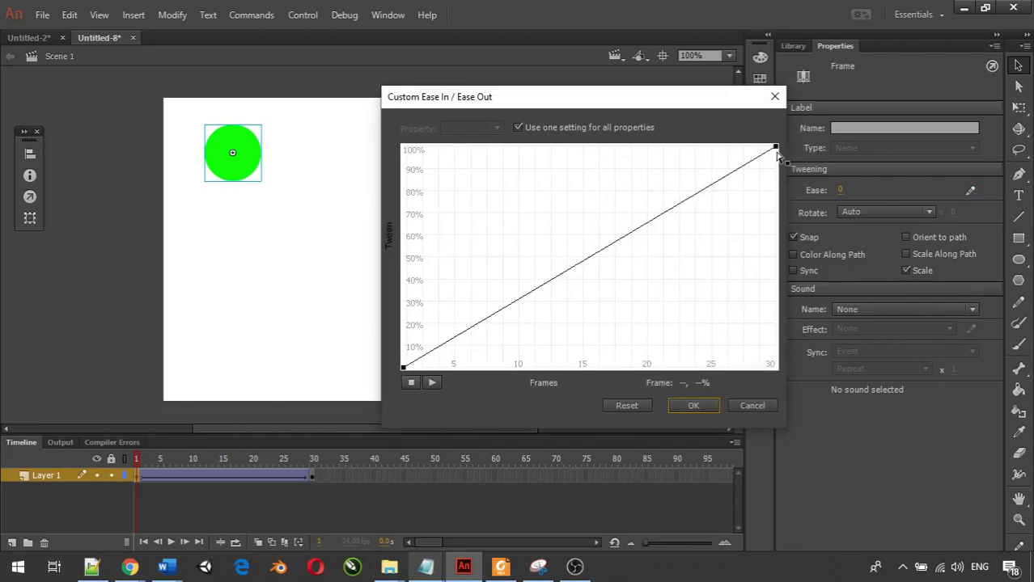
pyautogui.click(774, 98)
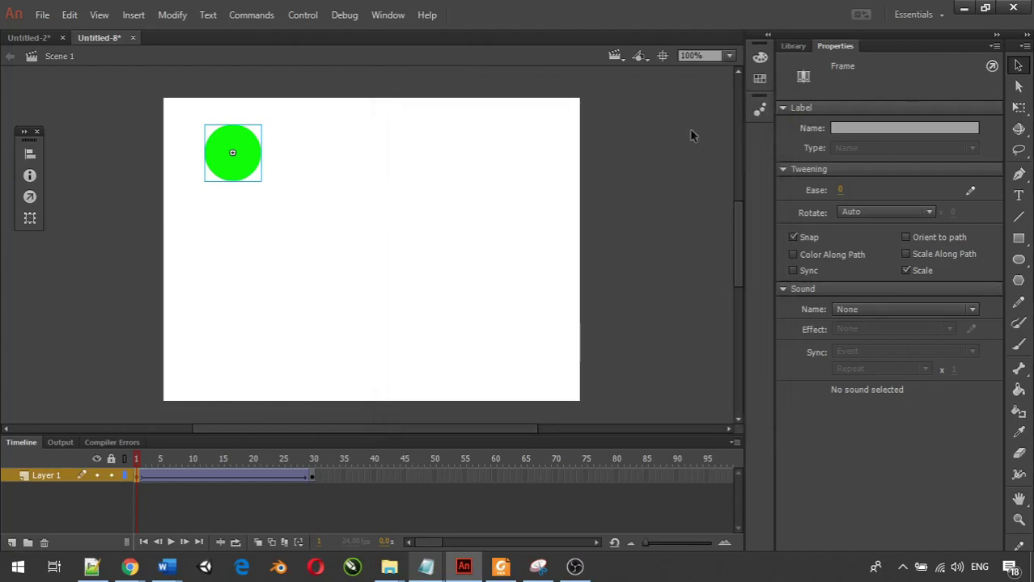
# Step: Compare the circle's positions at frames 1 and 30, and view the tween's custom ease curve without editing it
pyautogui.click(313, 477)
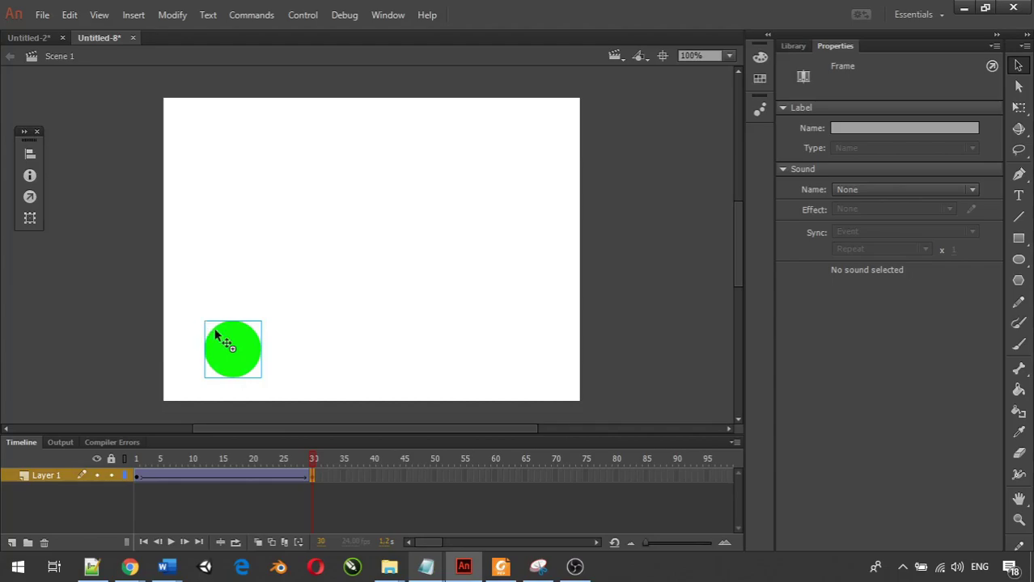
pyautogui.click(138, 476)
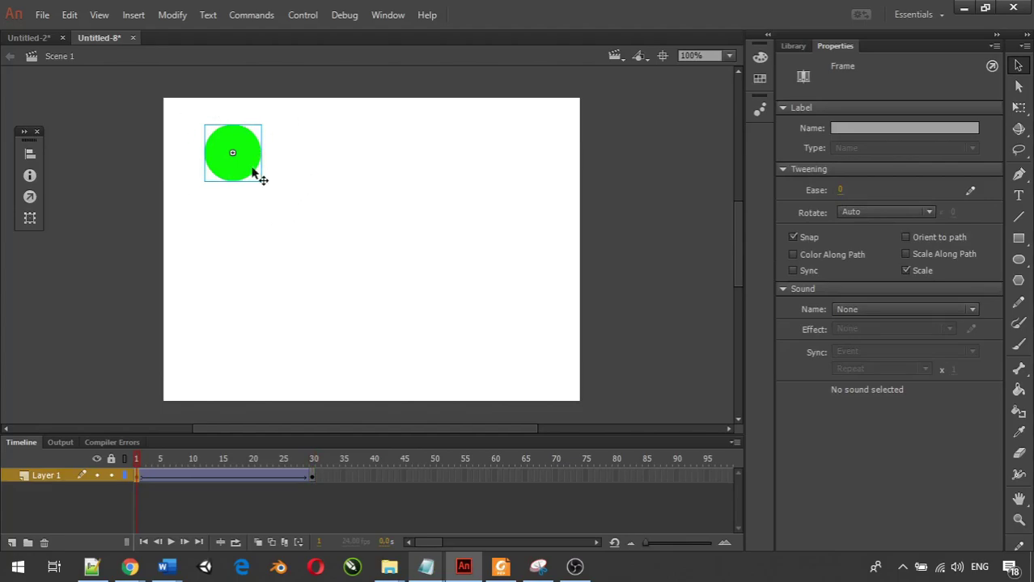
pyautogui.click(313, 475)
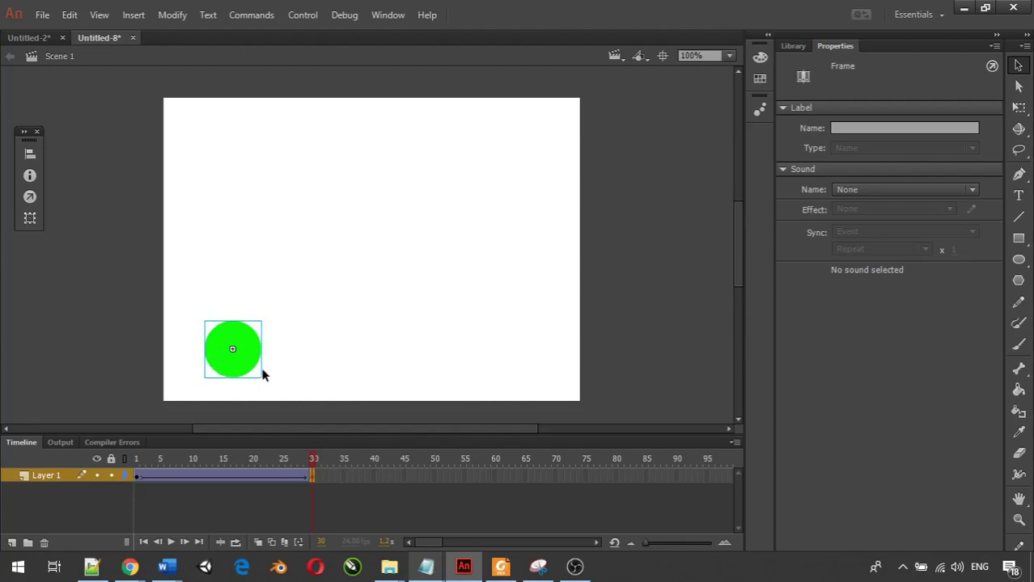
pyautogui.click(232, 478)
pyautogui.click(971, 191)
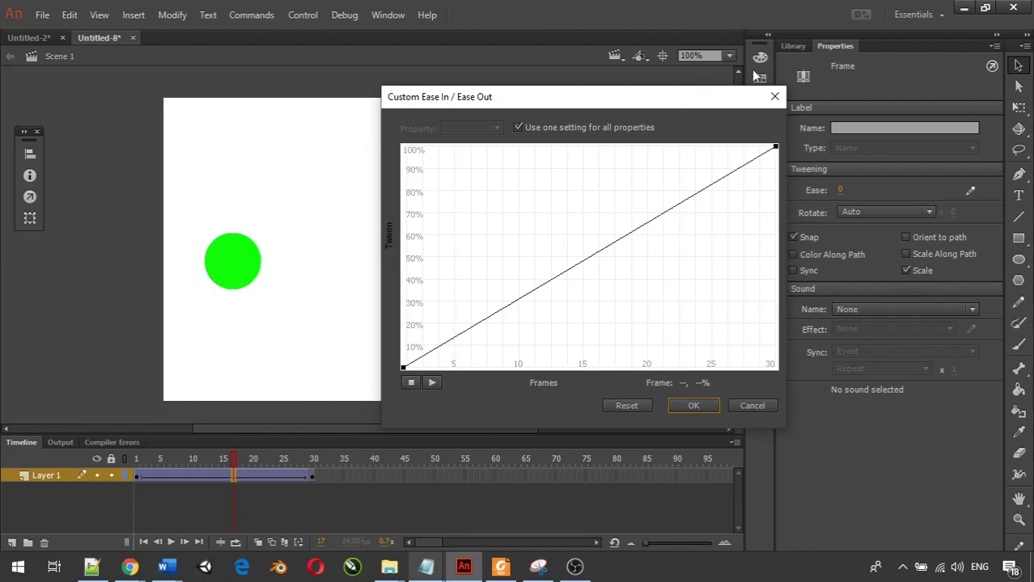
pyautogui.click(771, 95)
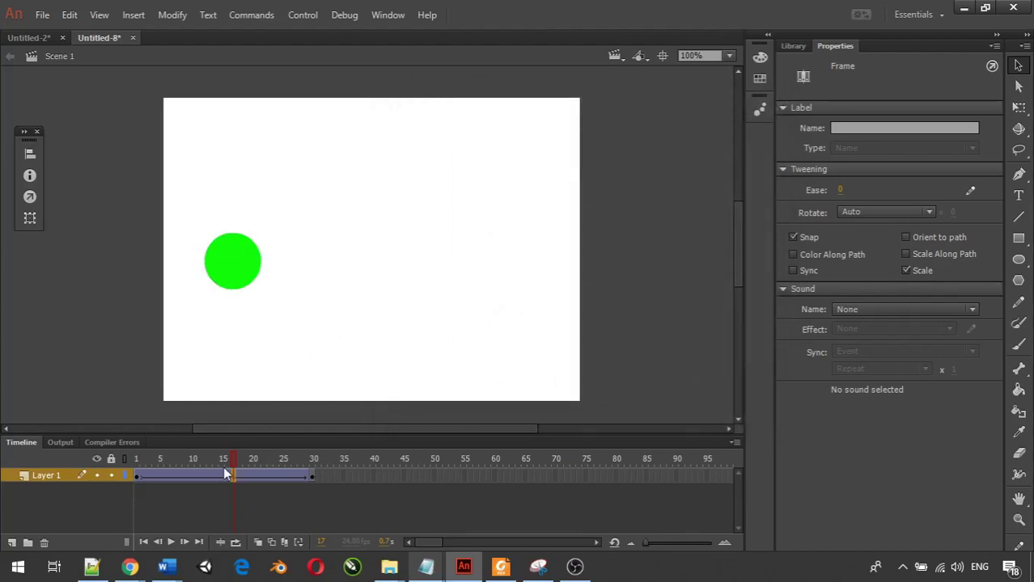
# Step: In the tween's custom ease curve, add a peak at frame 5, 100%, and a dip at frame 10, 20%, with level handles
pyautogui.click(224, 476)
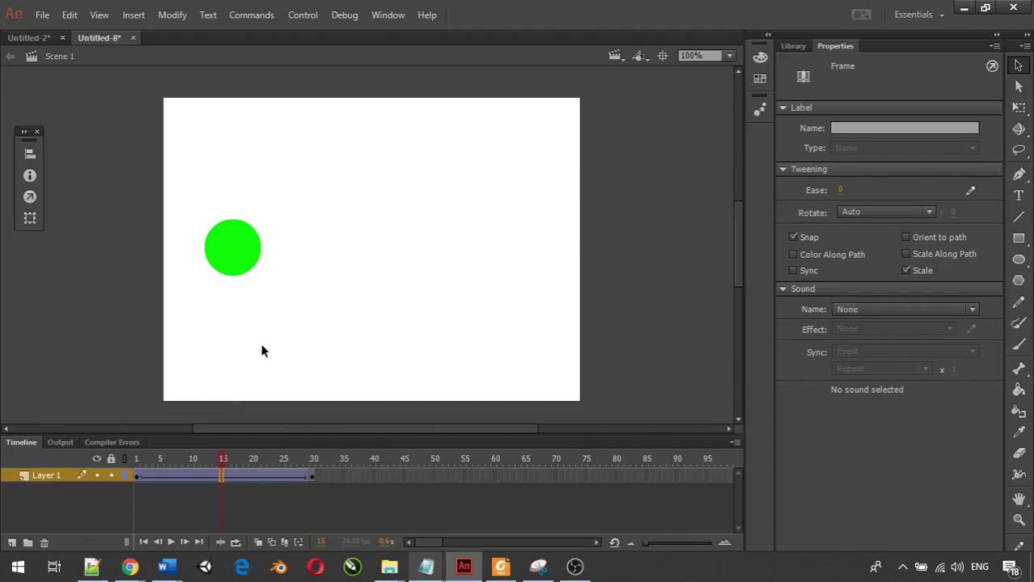
pyautogui.click(969, 192)
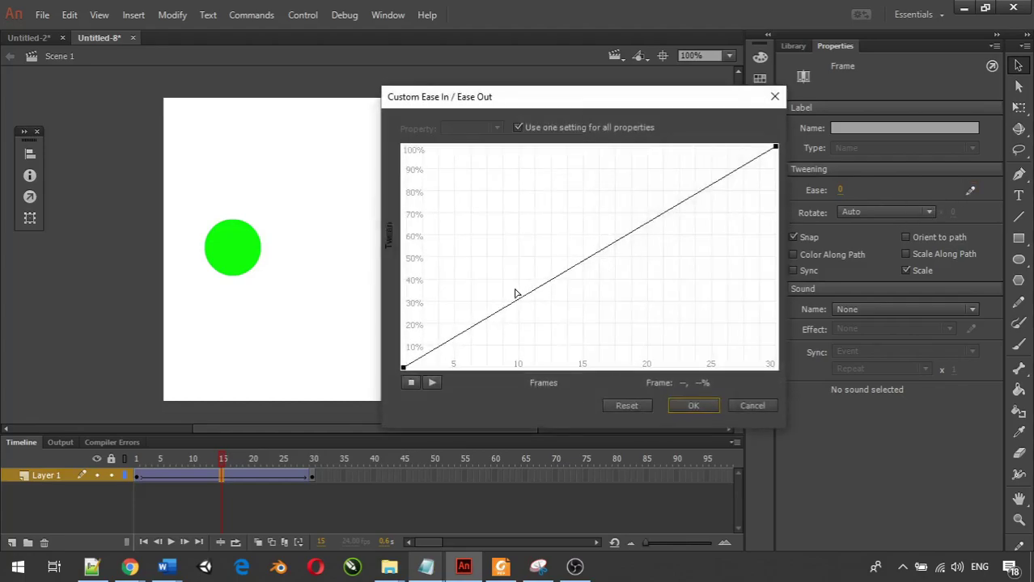
pyautogui.keyDown('ctrl'); pyautogui.click(455, 339); pyautogui.keyUp('ctrl')
pyautogui.moveTo(454, 339); pyautogui.dragTo(438, 153)
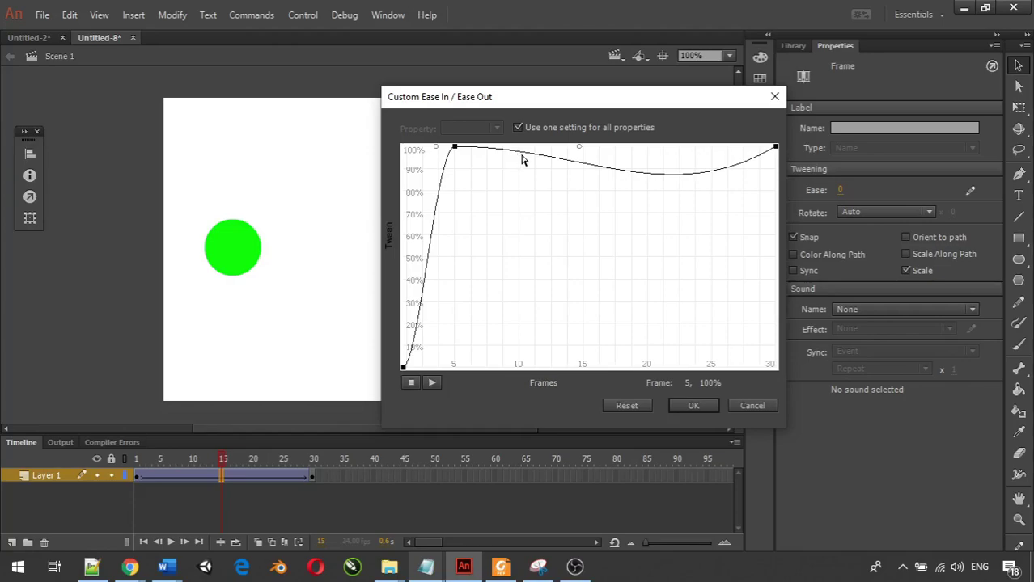
pyautogui.moveTo(521, 160); pyautogui.dragTo(518, 321)
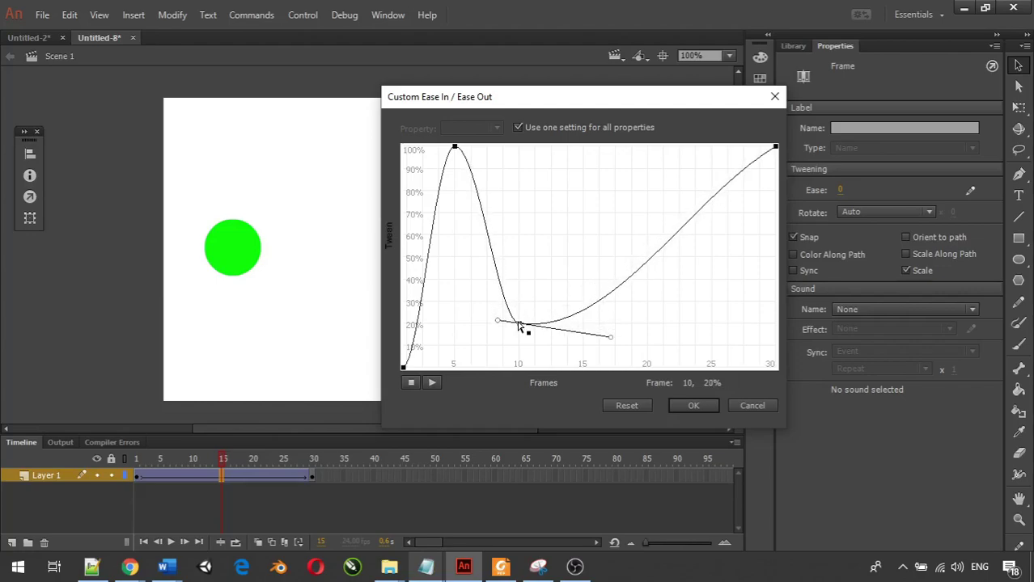
pyautogui.moveTo(612, 340); pyautogui.dragTo(548, 326)
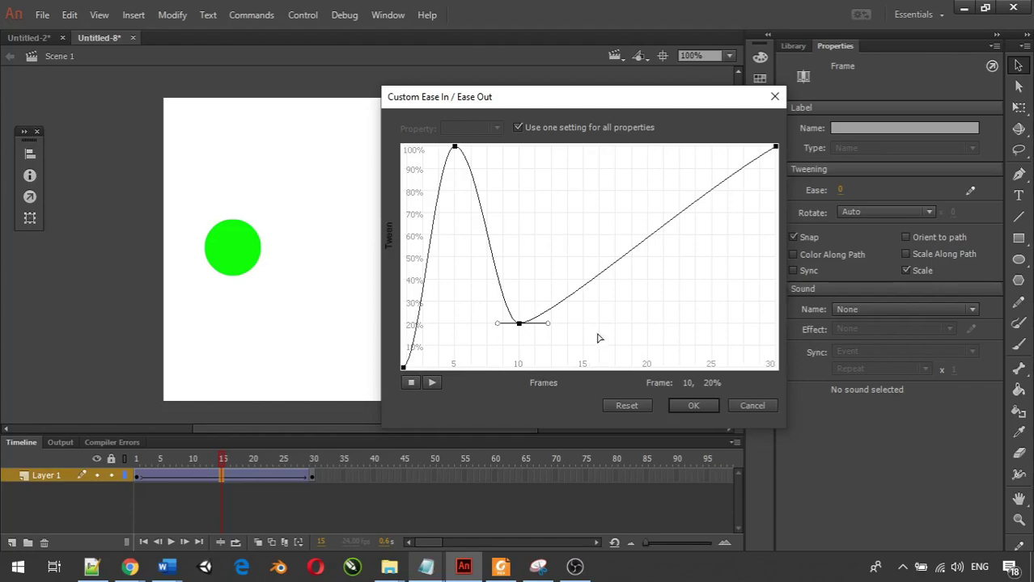
# Step: Add curve points at frame 15 (100%), frame 20 (50%), frame 25 (100%) and frame 27.5 (80%), and accept the custom ease
pyautogui.moveTo(582, 289); pyautogui.dragTo(555, 152)
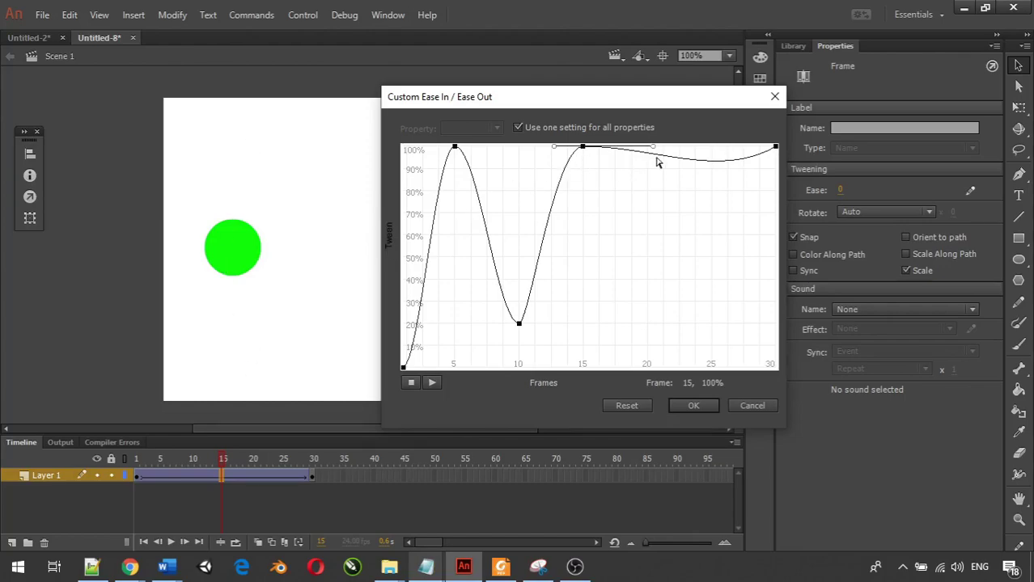
pyautogui.moveTo(649, 156); pyautogui.dragTo(669, 258)
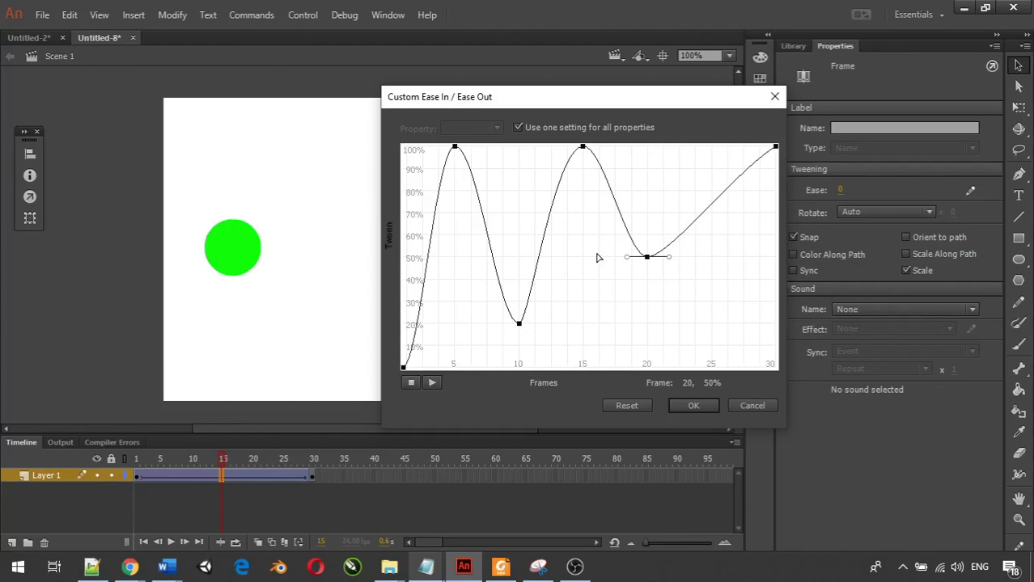
pyautogui.moveTo(703, 213); pyautogui.dragTo(685, 149)
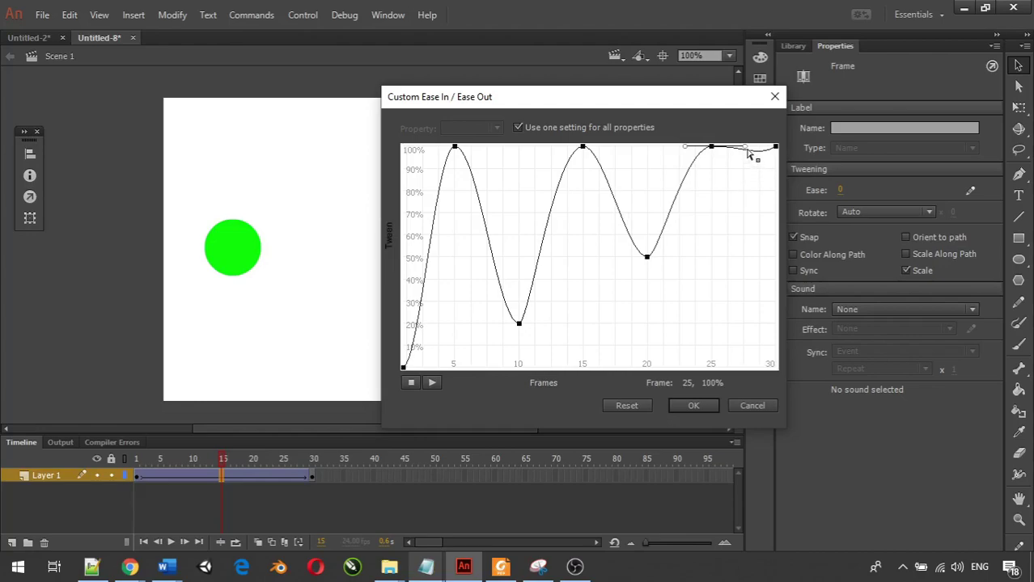
pyautogui.moveTo(747, 151); pyautogui.dragTo(746, 196)
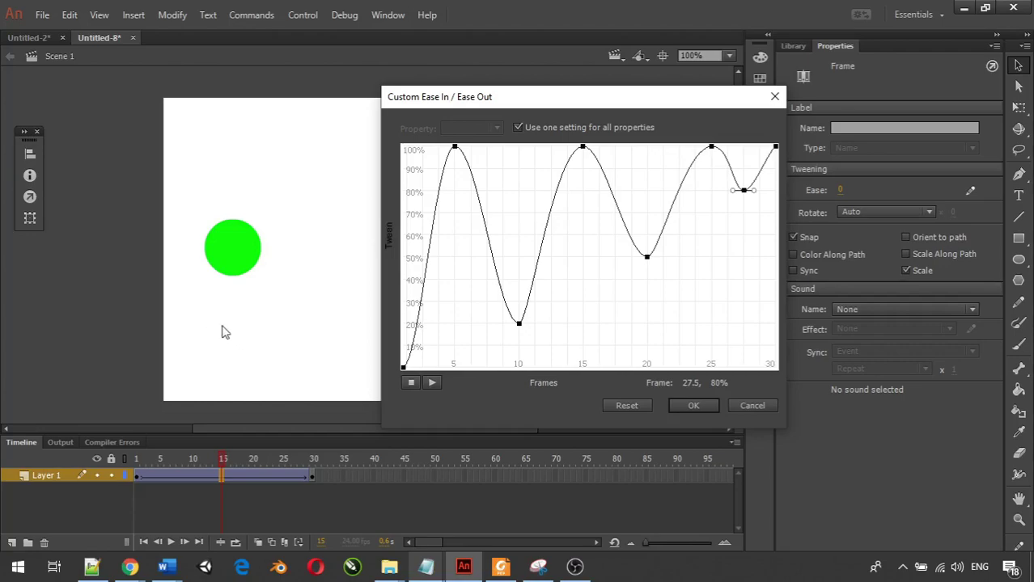
pyautogui.click(693, 406)
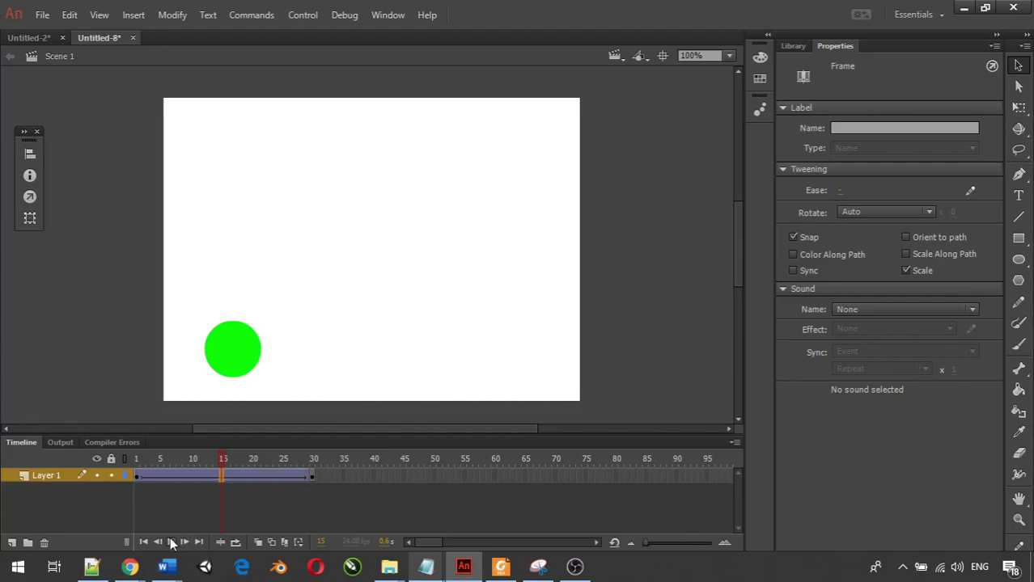
# Step: Play the circle's animation from frame 1 to check the bouncing motion
pyautogui.moveTo(223, 459); pyautogui.dragTo(139, 458)
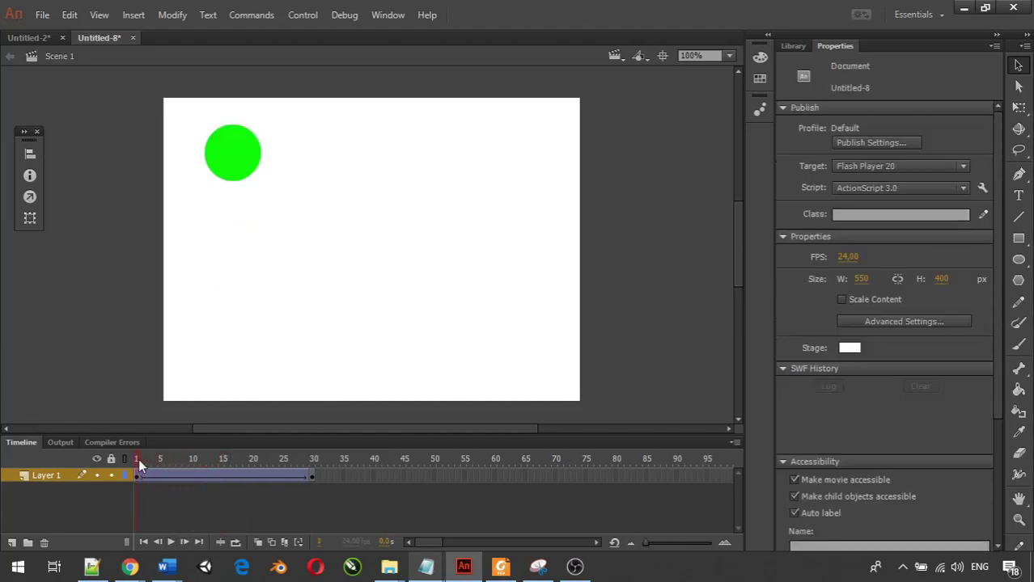
pyautogui.click(173, 542)
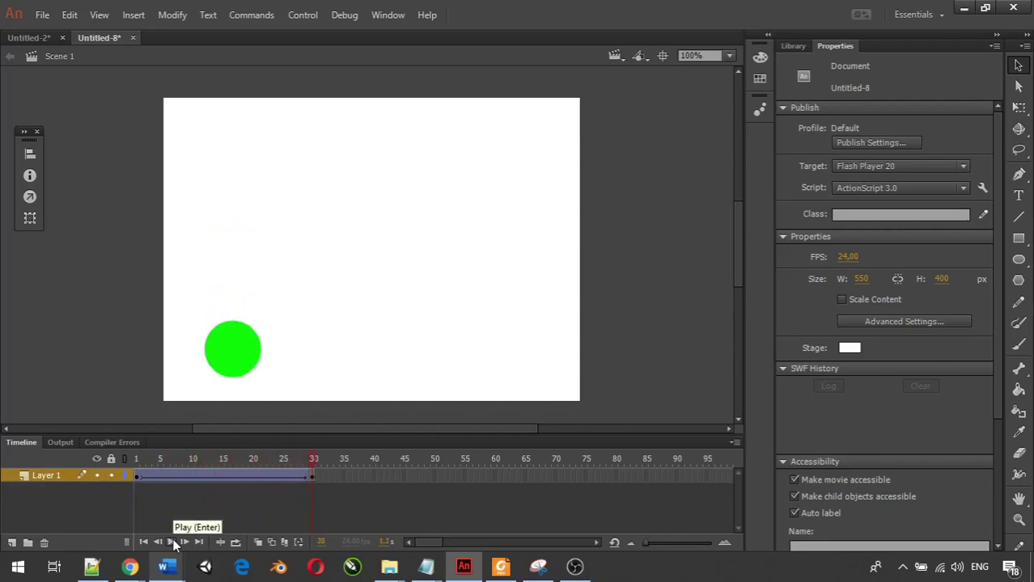
pyautogui.click(173, 543)
pyautogui.click(173, 542)
# Step: Shift the ease curve's third peak to about frame 24 and its second dip to about frame 19.1, accept, and play the result
pyautogui.click(228, 476)
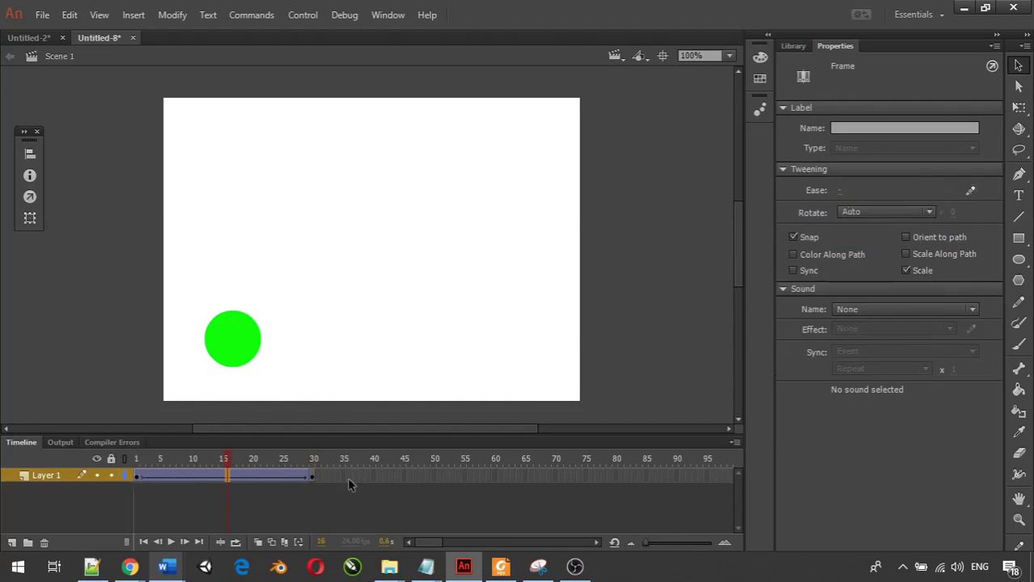
pyautogui.click(971, 191)
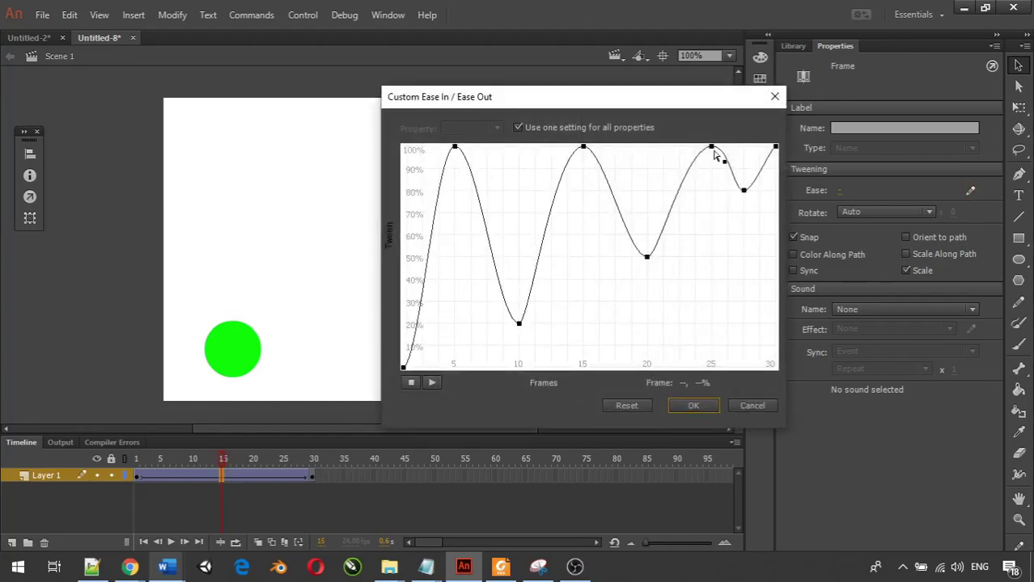
pyautogui.moveTo(715, 153); pyautogui.dragTo(700, 147)
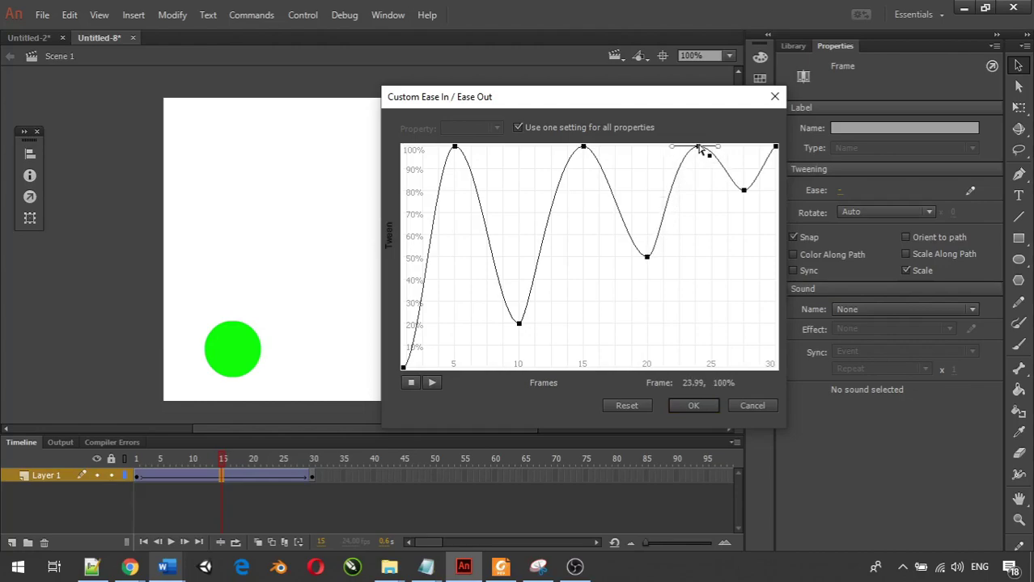
pyautogui.moveTo(646, 257); pyautogui.dragTo(621, 260)
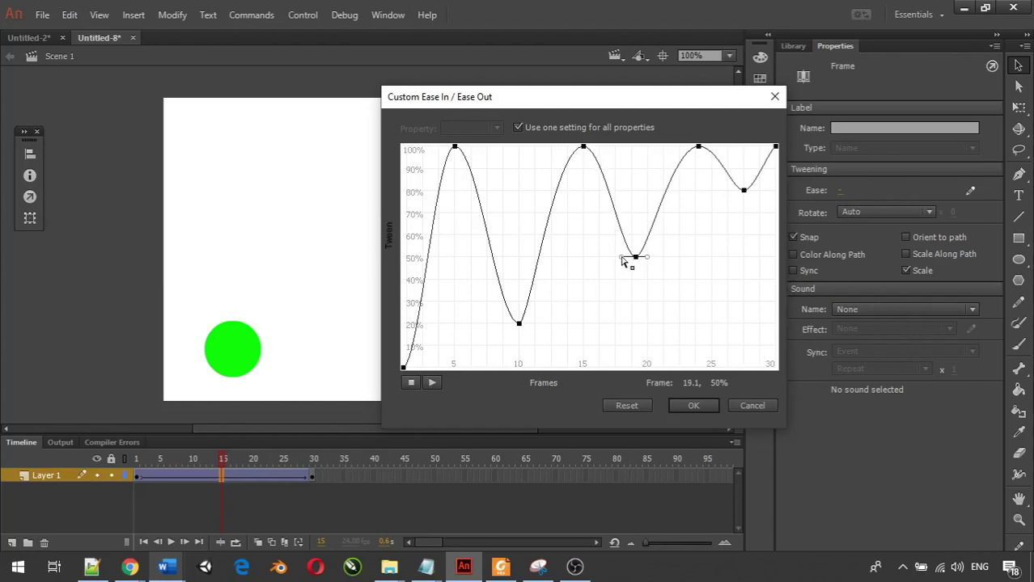
pyautogui.click(693, 406)
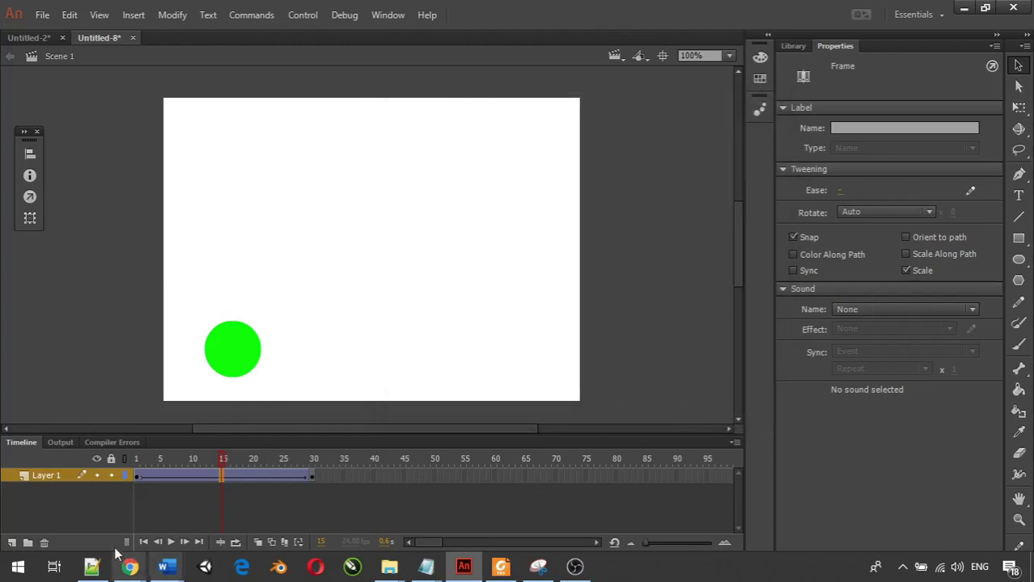
pyautogui.click(171, 543)
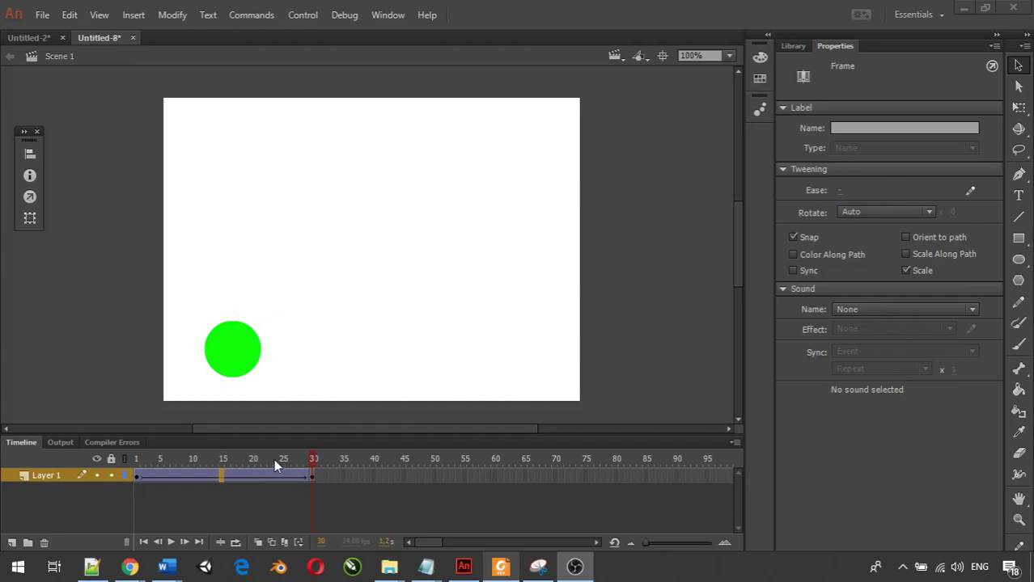
# Step: Squash the circle vertically at the frame 30 keyframe to a height of about 43 px with Free Transform
pyautogui.click(314, 479)
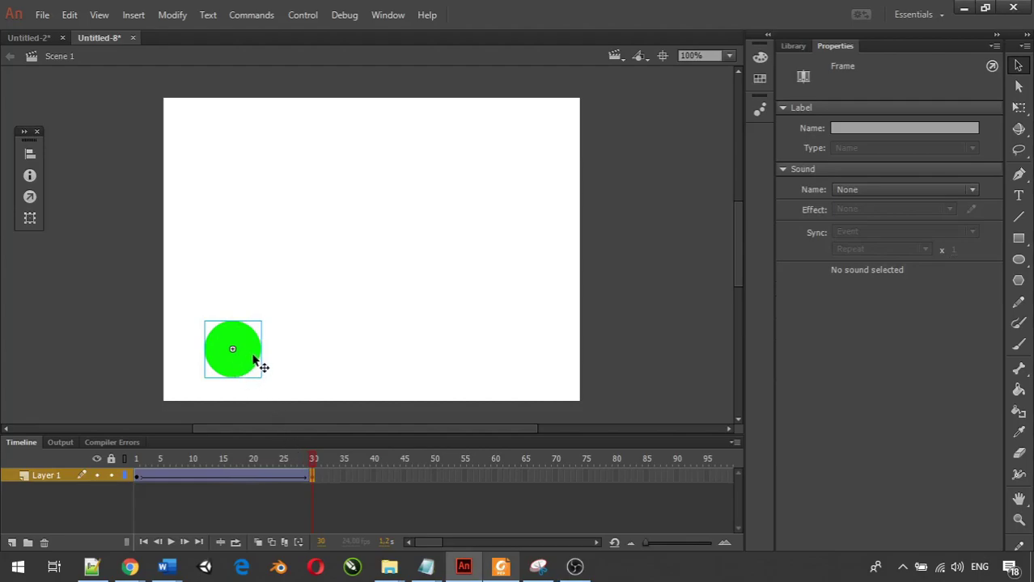
pyautogui.click(1019, 108)
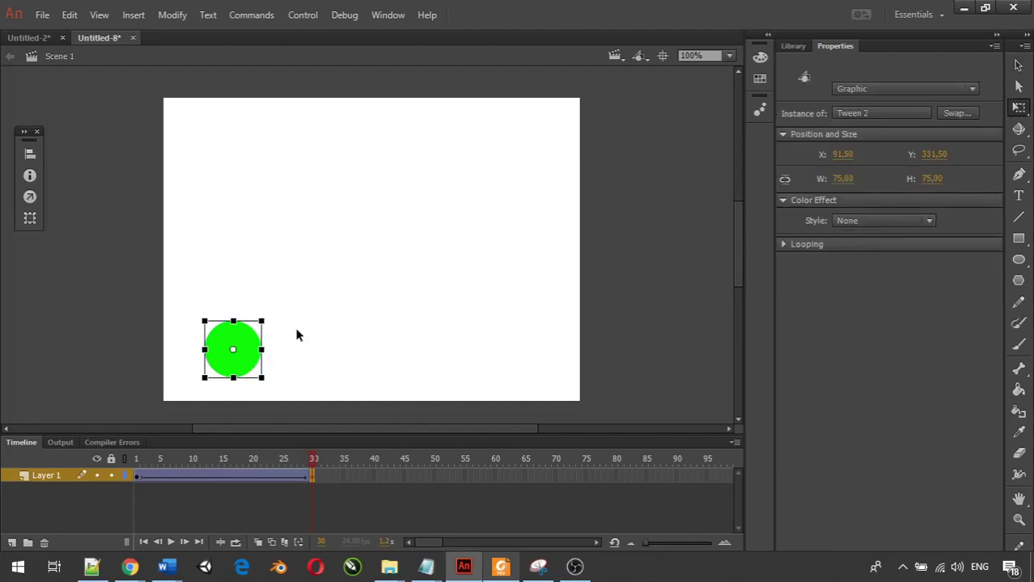
pyautogui.moveTo(233, 320); pyautogui.dragTo(233, 334)
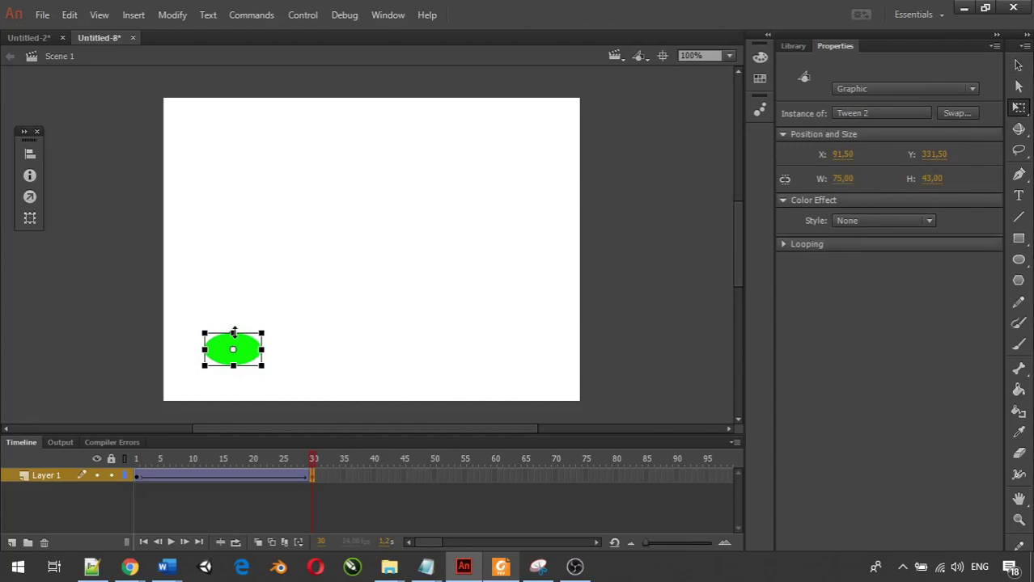
# Step: Play the animation repeatedly from frame 1 to check how the circle flattens as it bounces, and return to frame 1
pyautogui.moveTo(297, 460); pyautogui.dragTo(125, 480)
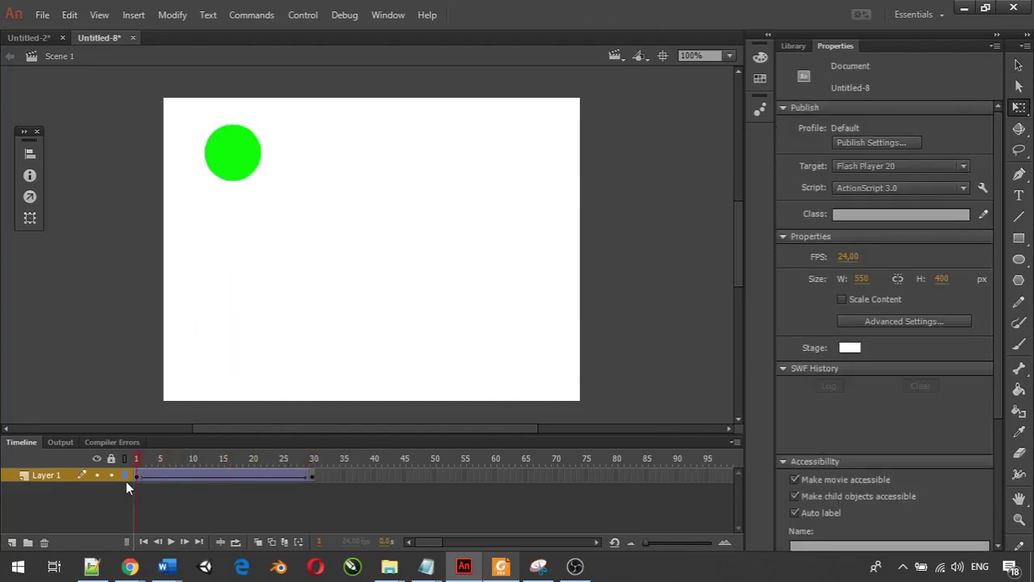
pyautogui.click(171, 541)
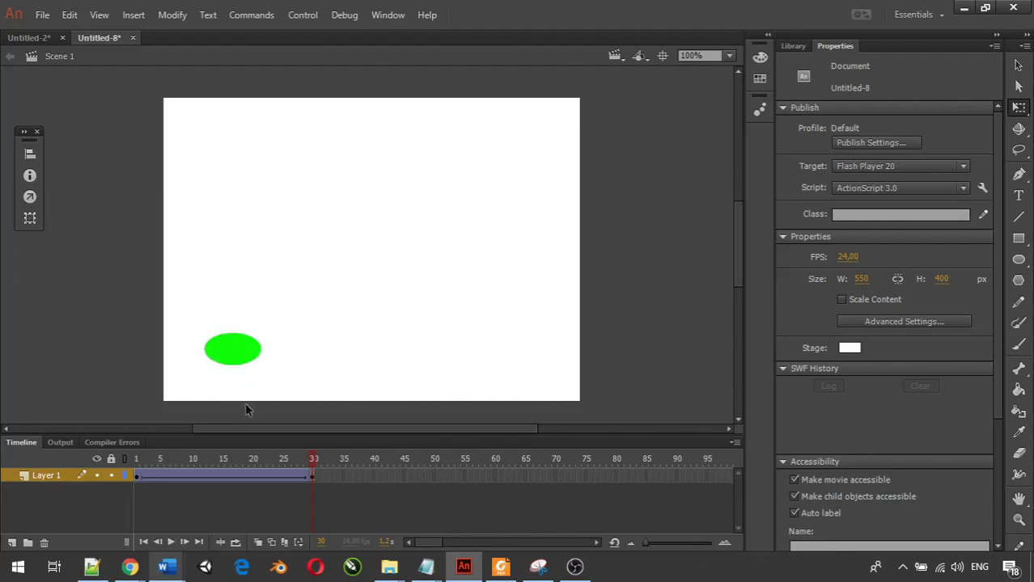
pyautogui.click(136, 460)
pyautogui.click(171, 544)
pyautogui.click(140, 459)
pyautogui.click(171, 543)
pyautogui.click(141, 459)
pyautogui.click(137, 458)
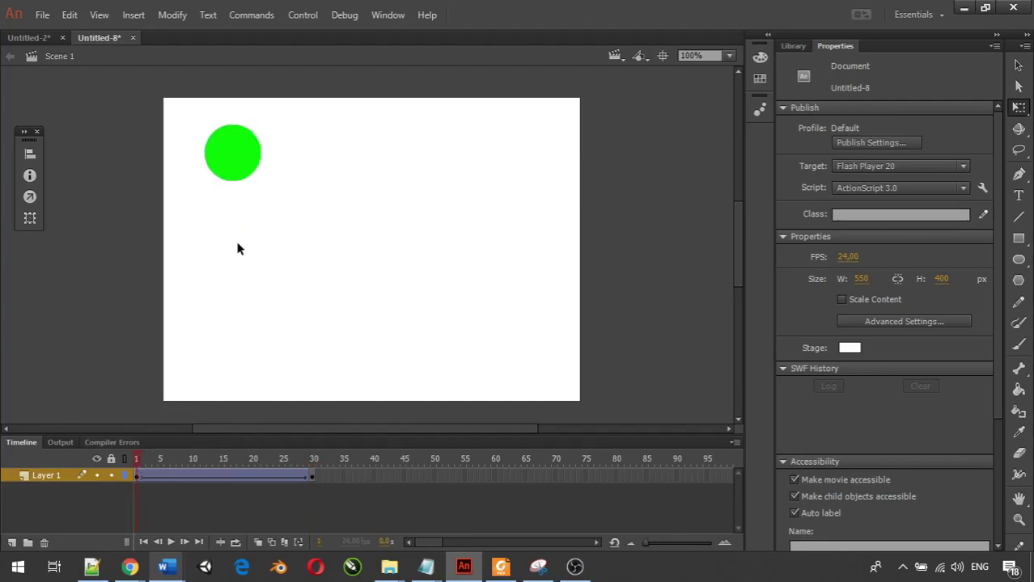
# Step: Apply a Brightness color effect to the circle at frame 1 and set its amount to 0%
pyautogui.click(241, 162)
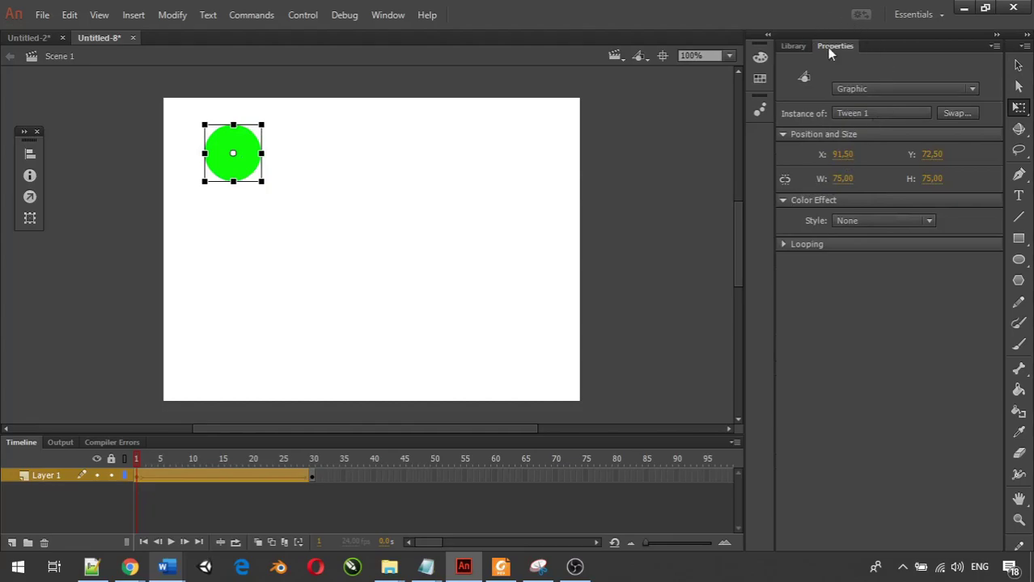
pyautogui.click(909, 220)
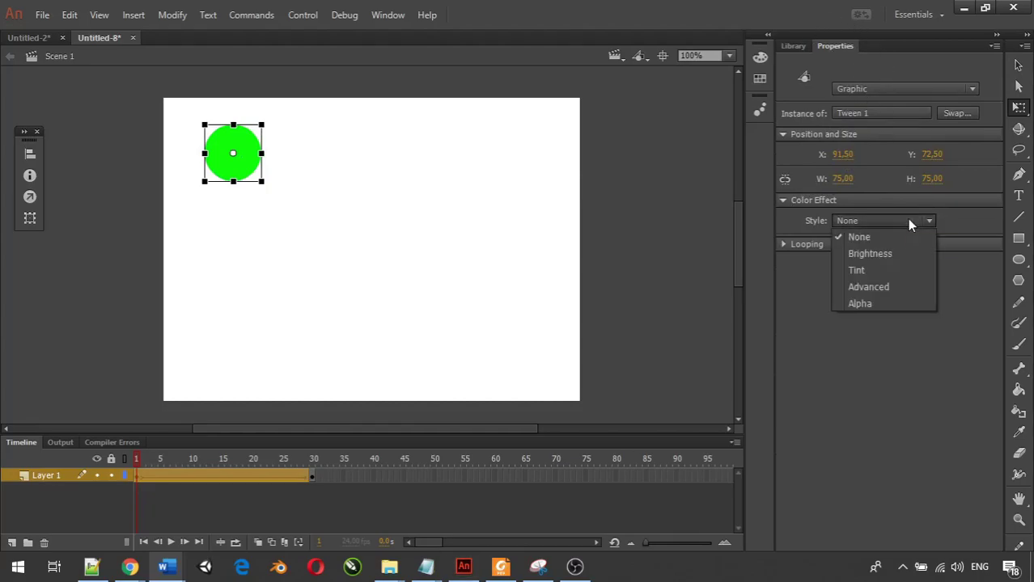
pyautogui.click(880, 255)
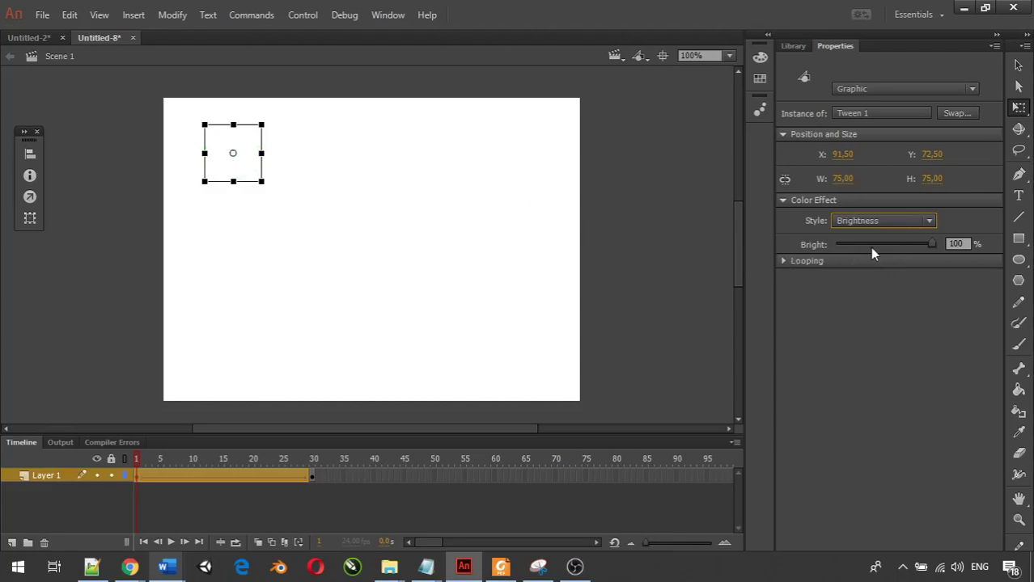
pyautogui.click(955, 244)
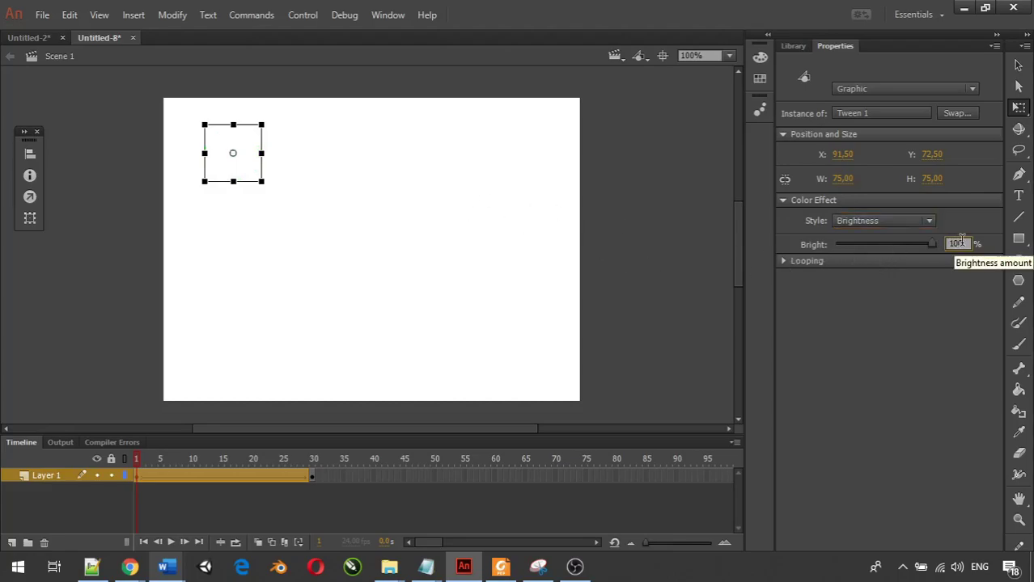
pyautogui.write('0')
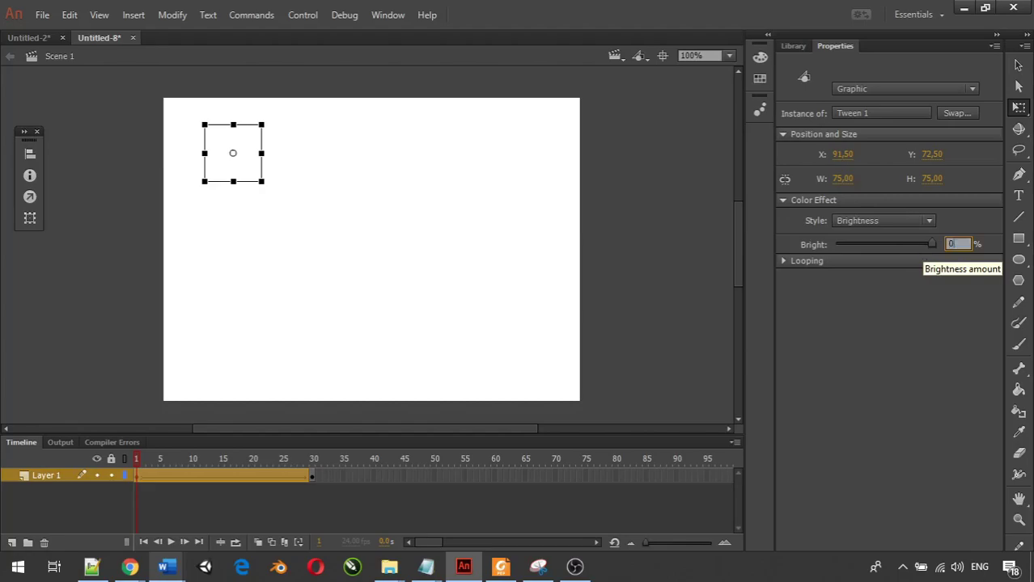
pyautogui.press('Return')
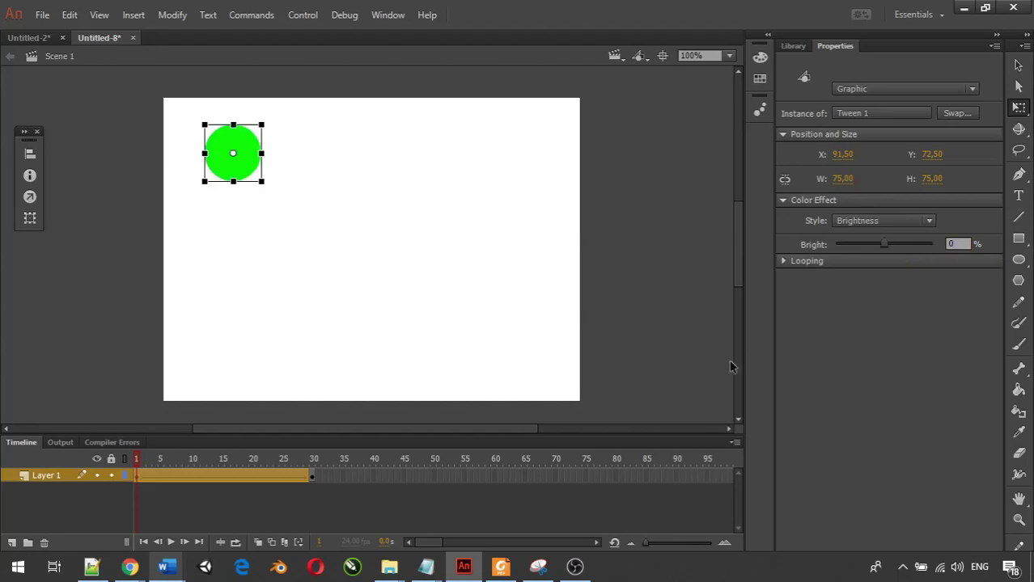
# Step: Apply a Brightness color effect of 100% to the flattened circle at frame 30 and play the animation from frame 1
pyautogui.click(313, 472)
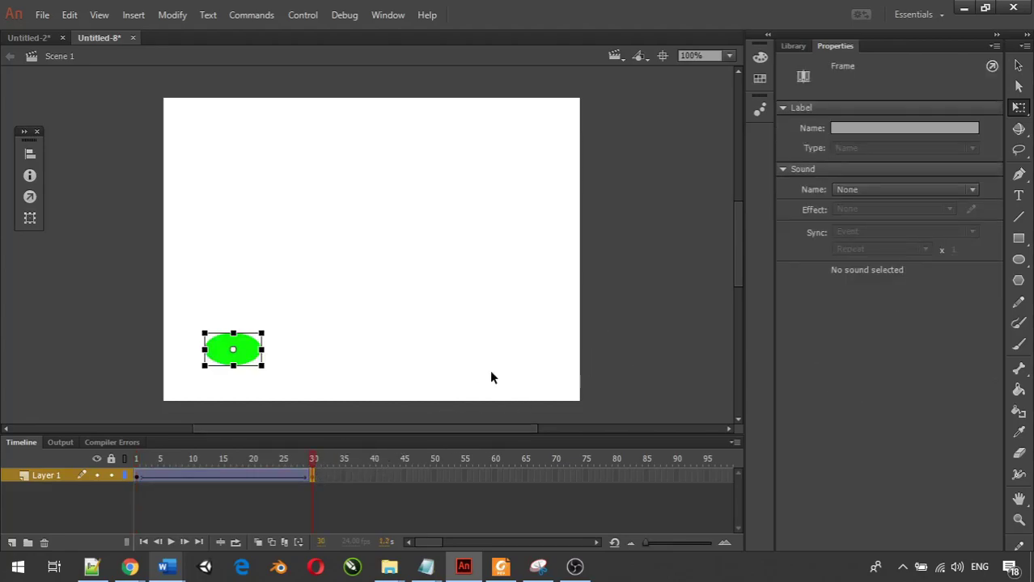
pyautogui.click(258, 358)
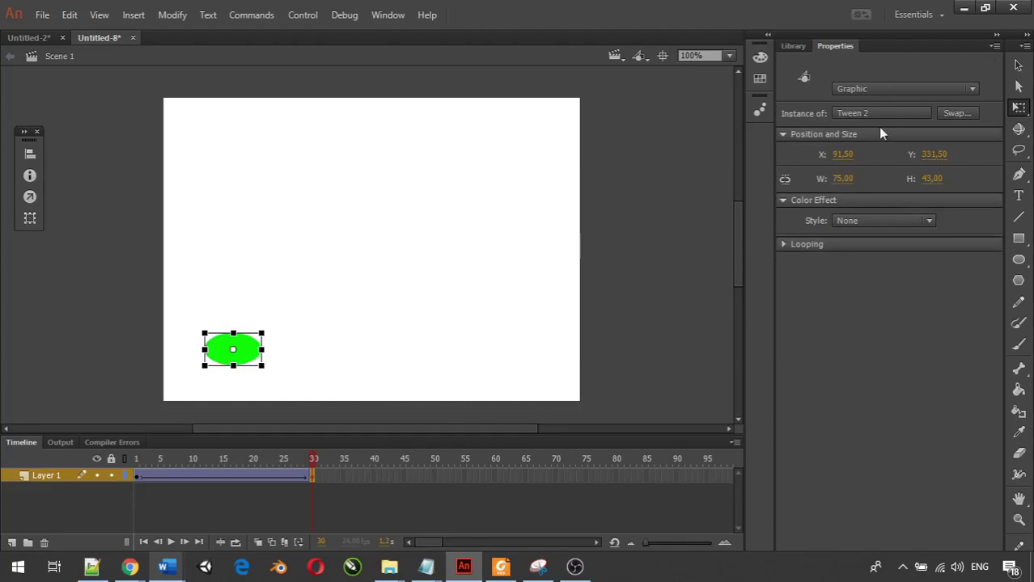
pyautogui.click(914, 221)
pyautogui.click(887, 250)
pyautogui.moveTo(883, 245); pyautogui.dragTo(946, 247)
pyautogui.moveTo(315, 459); pyautogui.dragTo(125, 458)
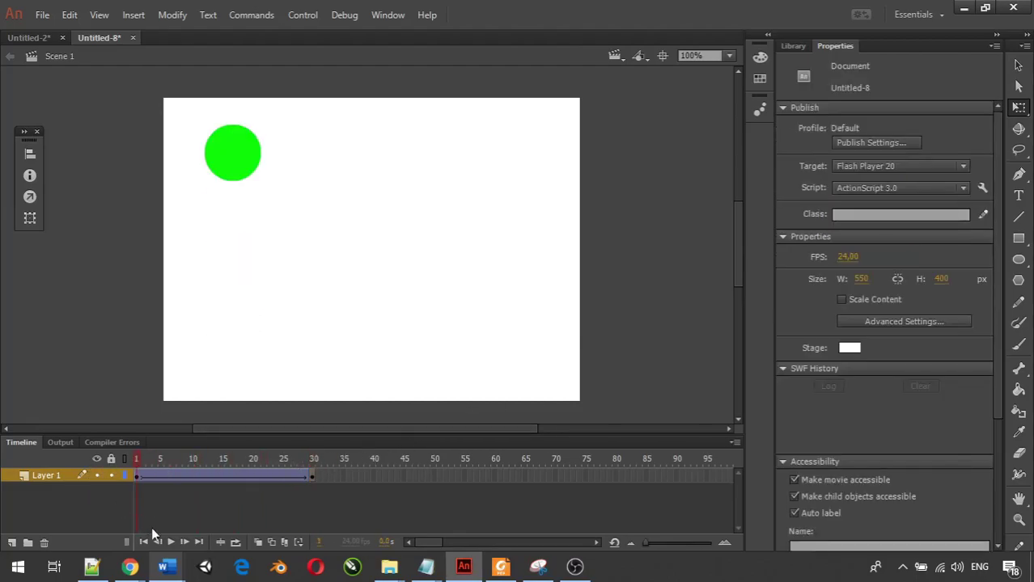
pyautogui.click(171, 542)
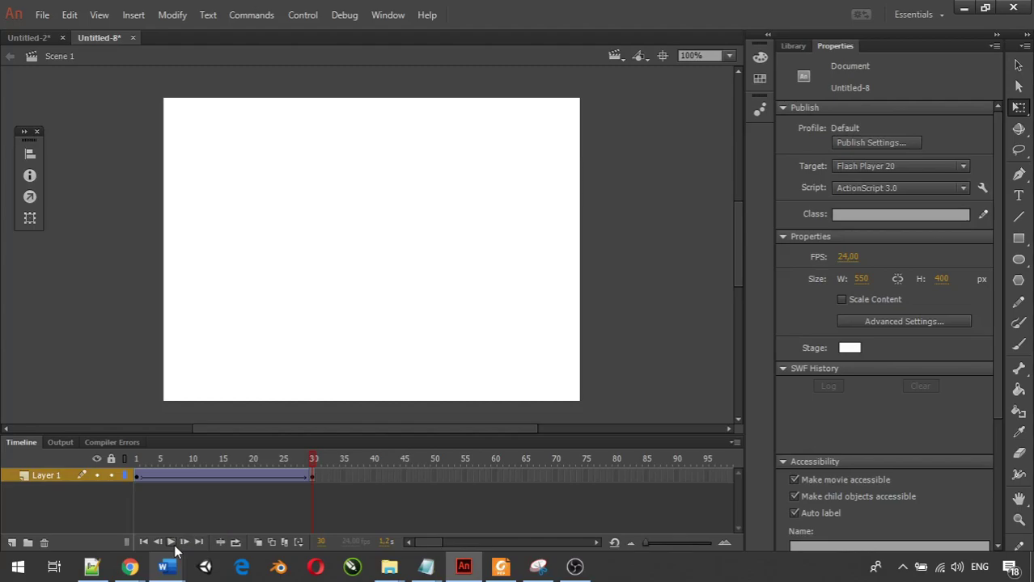
# Step: Set the rotation of the circle's classic tween to CW
pyautogui.click(162, 477)
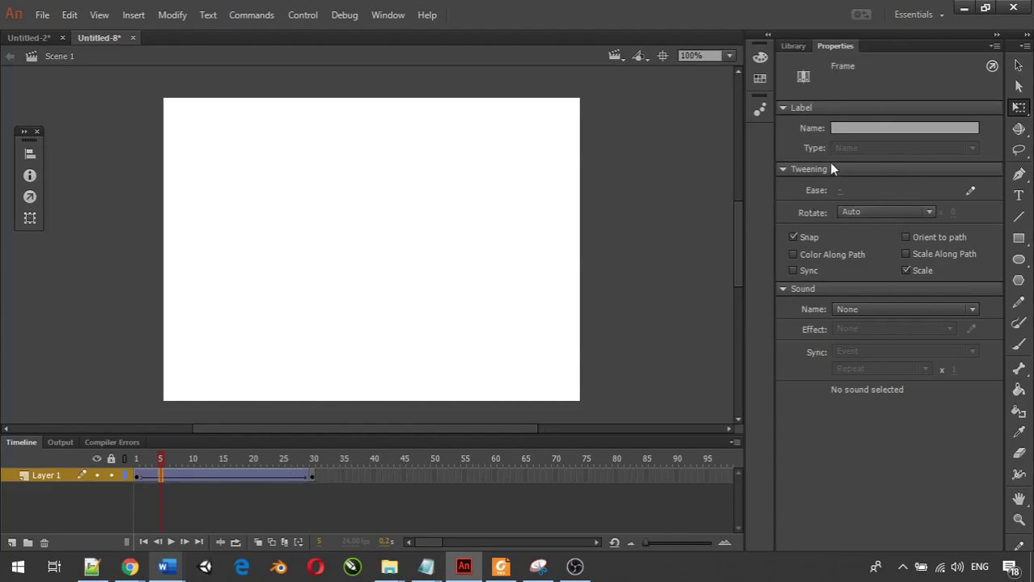
pyautogui.click(909, 208)
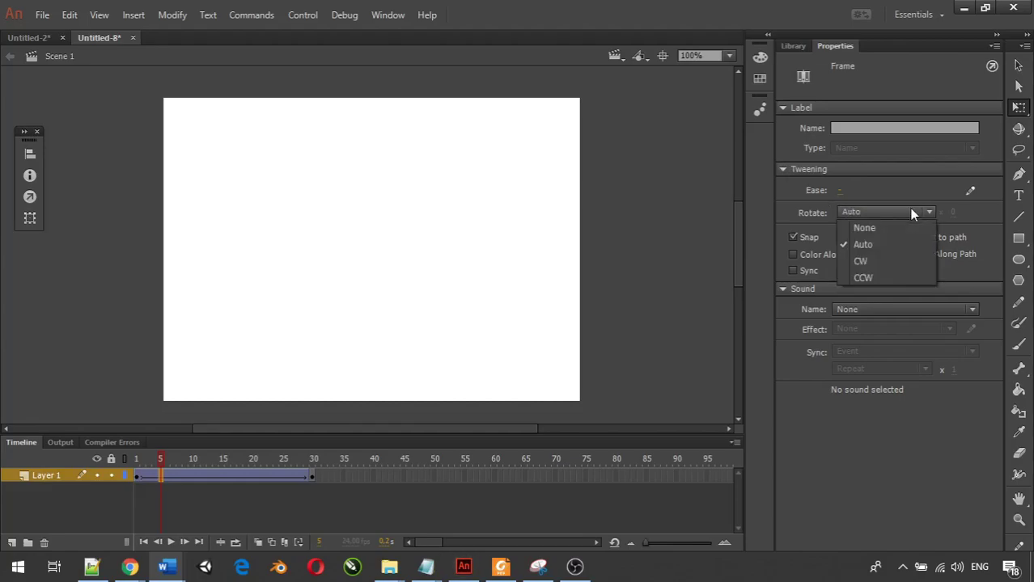
pyautogui.click(878, 263)
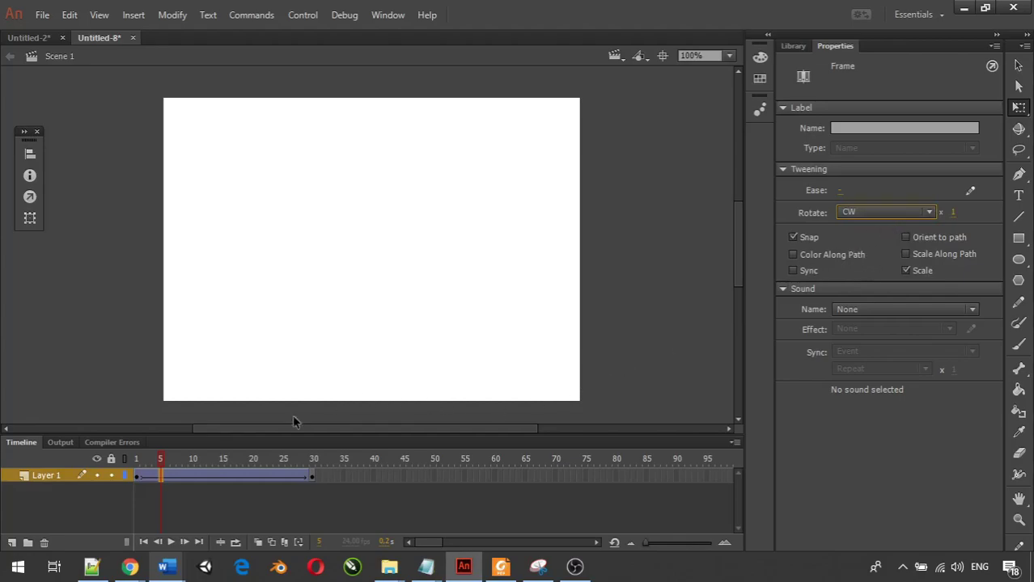
# Step: Play the animation several times from frame 1 to check the circle's clockwise rotation and brightness change
pyautogui.moveTo(163, 460); pyautogui.dragTo(112, 461)
pyautogui.click(170, 543)
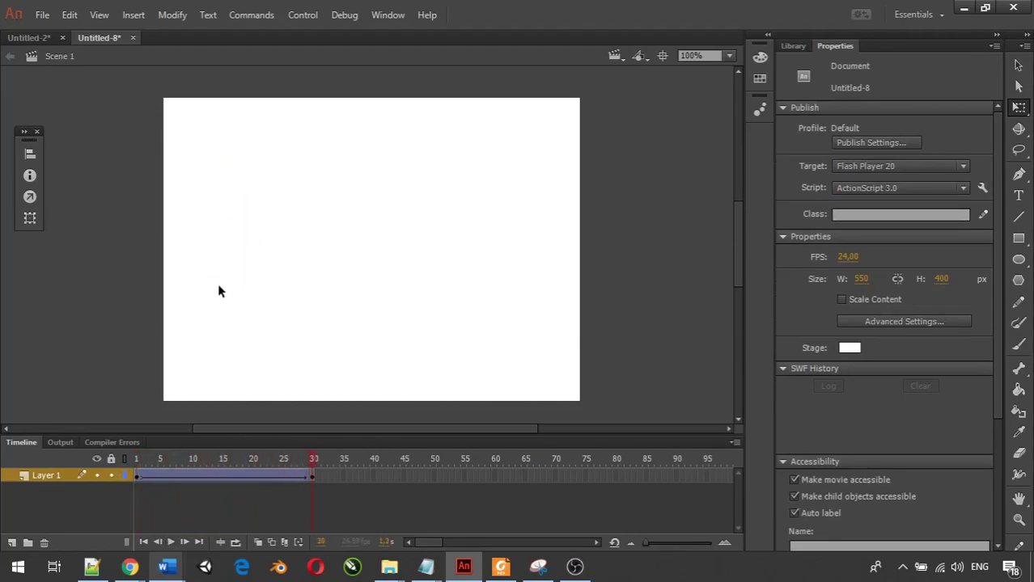
pyautogui.click(171, 543)
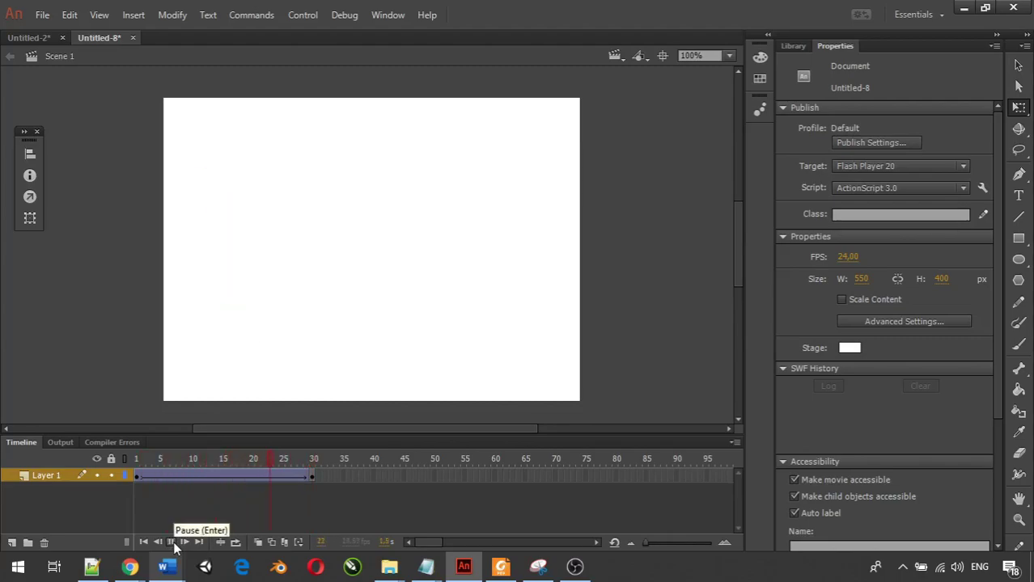
pyautogui.click(171, 543)
pyautogui.click(170, 542)
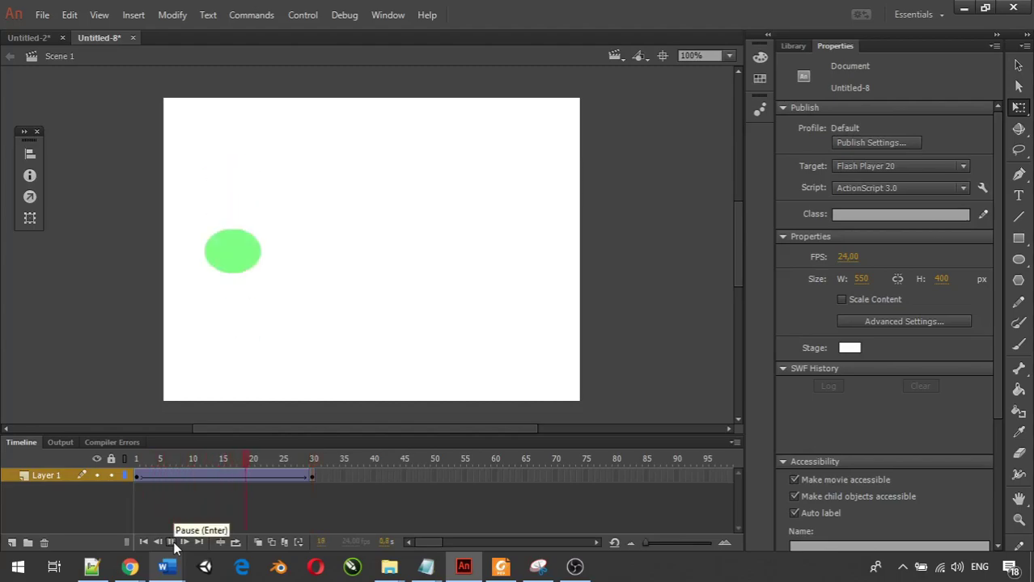
# Step: Set the Brightness color effect of the circle at frame 30 to -100% and play the animation from frame 1
pyautogui.click(314, 482)
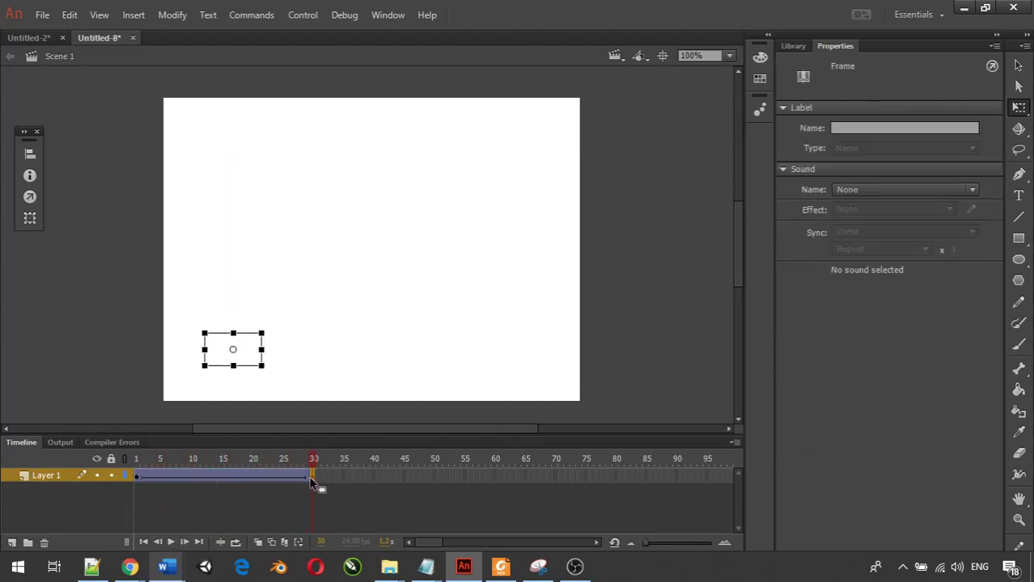
pyautogui.click(251, 360)
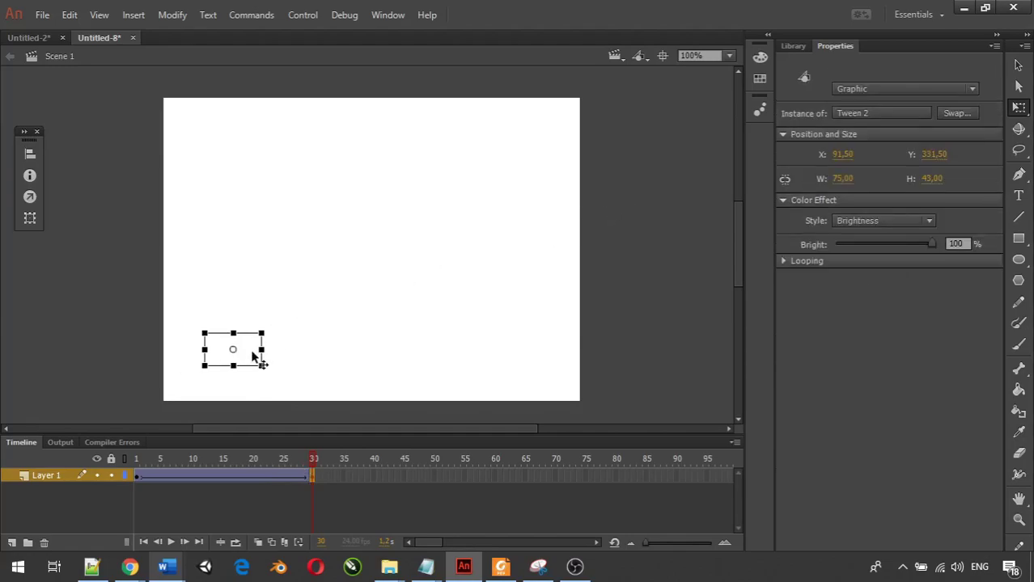
pyautogui.click(843, 220)
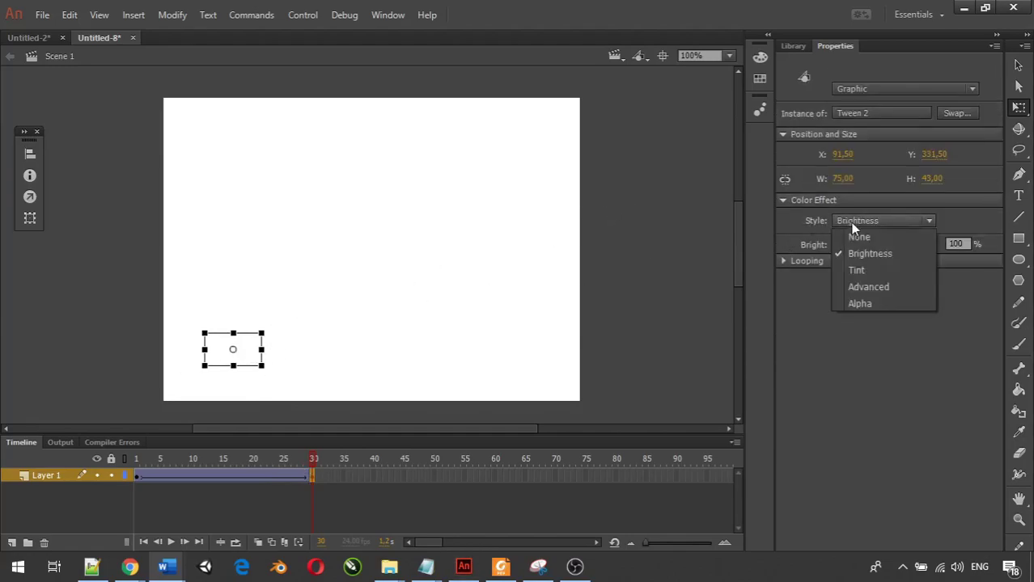
pyautogui.click(866, 254)
pyautogui.moveTo(930, 245); pyautogui.dragTo(809, 247)
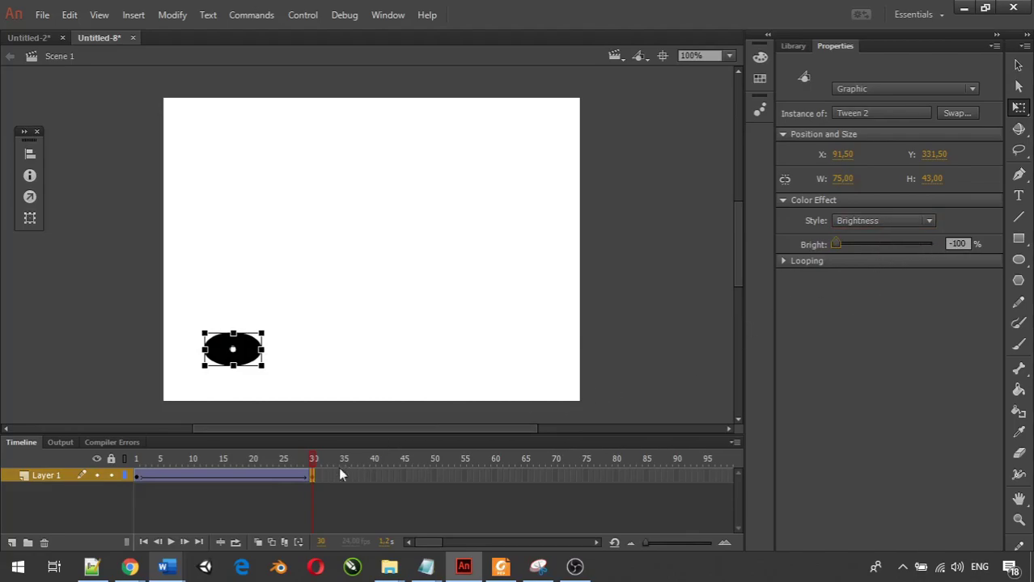
pyautogui.moveTo(312, 460); pyautogui.dragTo(112, 477)
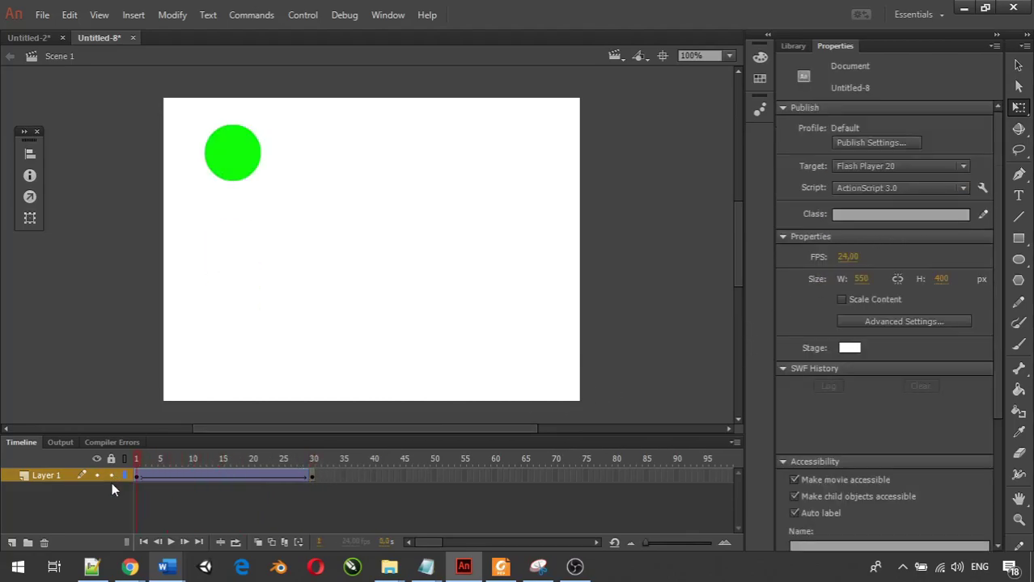
pyautogui.click(174, 544)
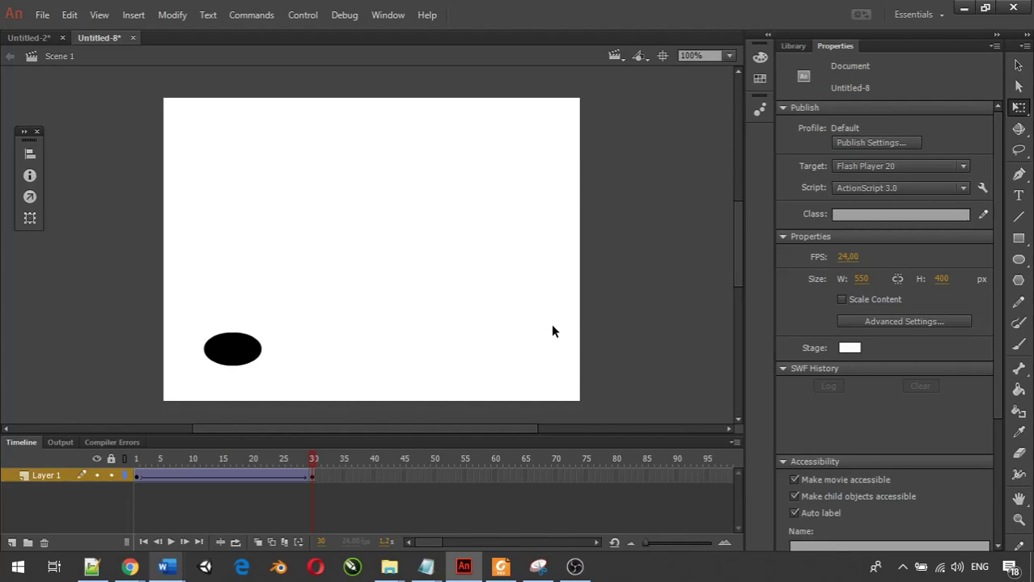
# Step: Review the document's Library symbols and the tween's custom ease curve from frame 12, then accept the curve
pyautogui.click(792, 46)
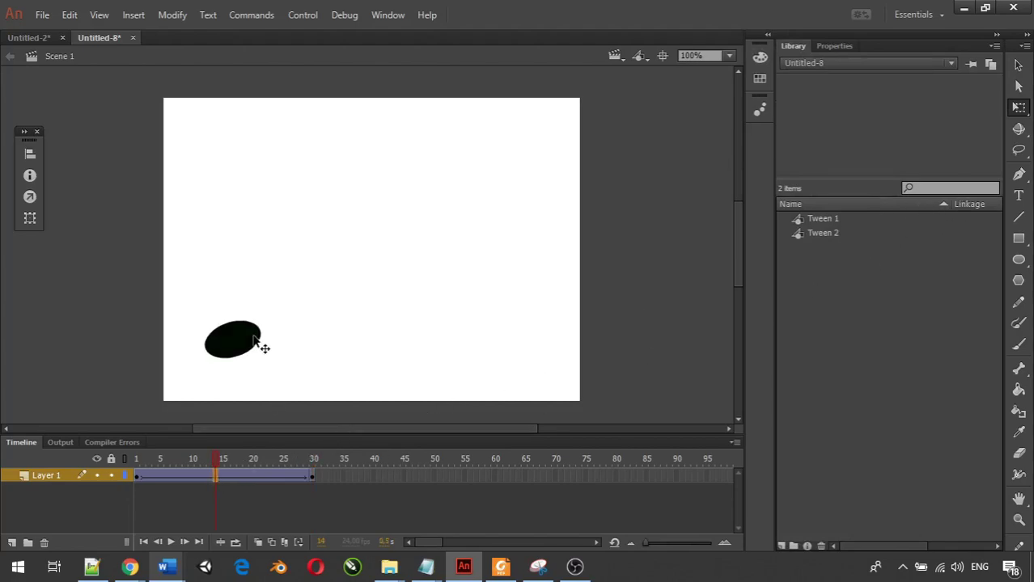
pyautogui.click(204, 482)
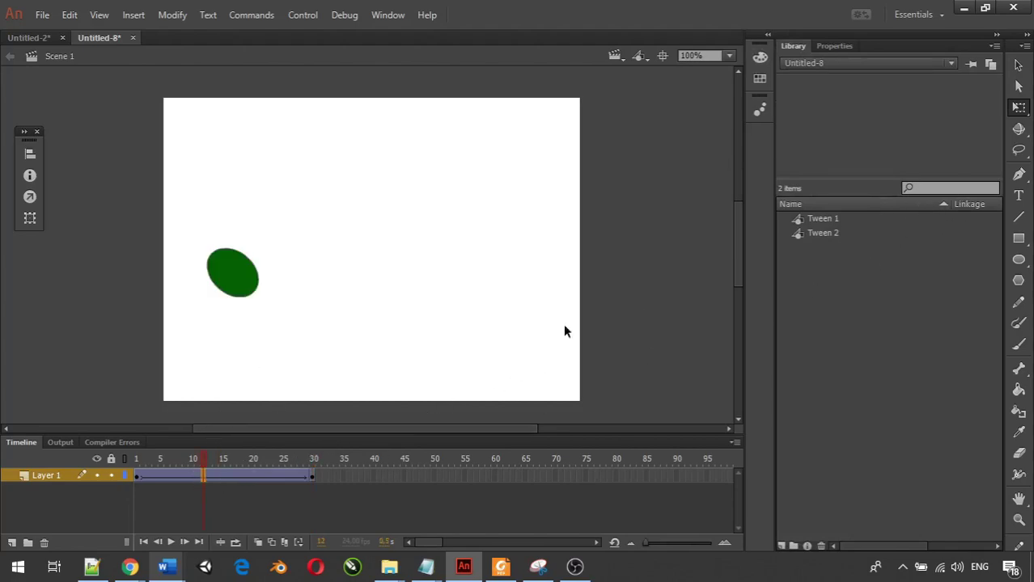
pyautogui.click(825, 47)
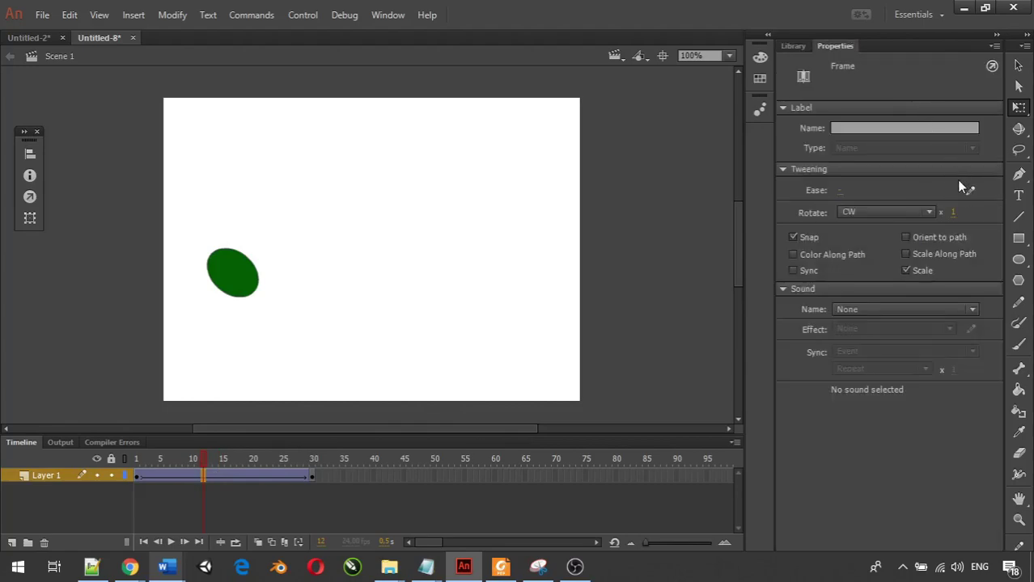
pyautogui.click(969, 189)
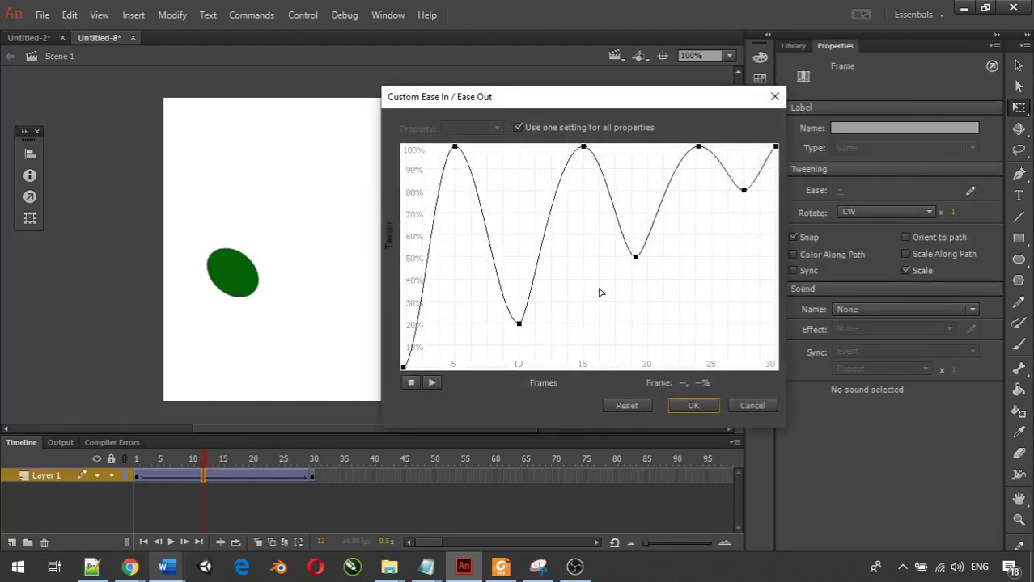
pyautogui.click(404, 366)
pyautogui.click(695, 407)
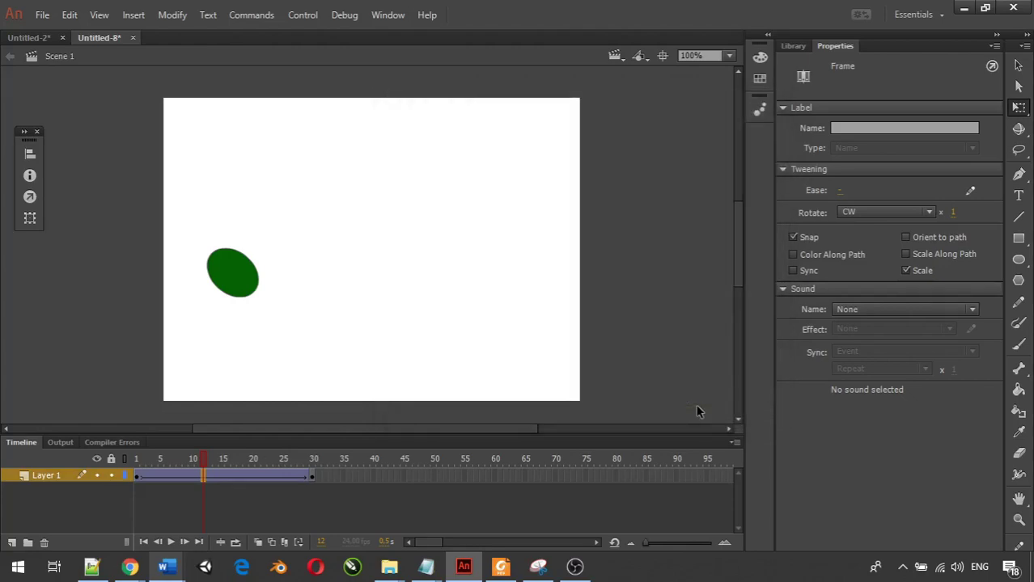